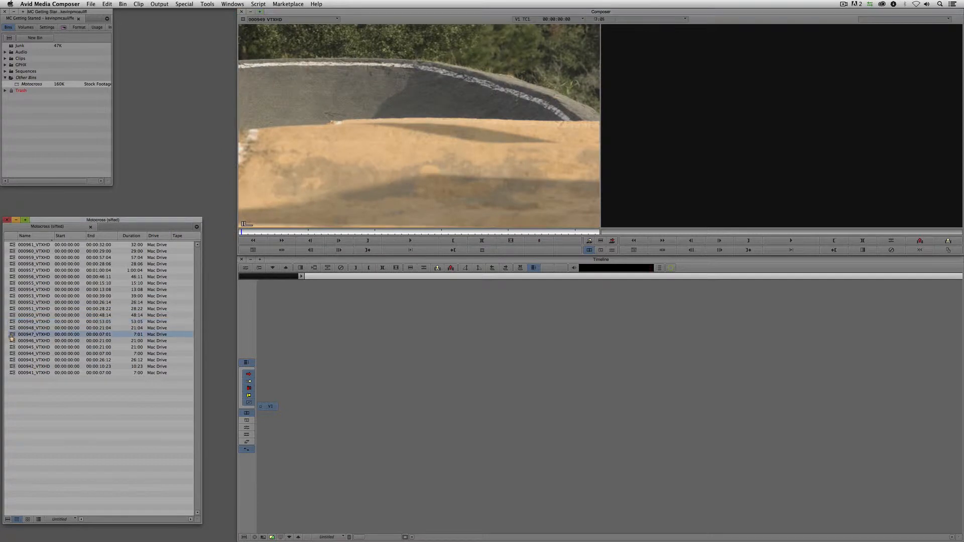
- Load clip 000954_VTXHD and mark IN and OUT points around the rider's jump
double_click(11, 316)
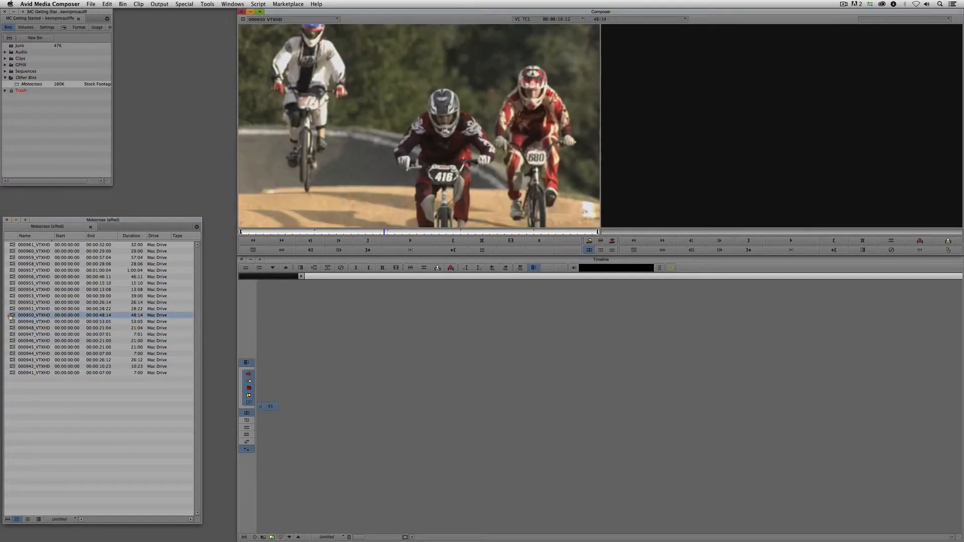
double_click(12, 290)
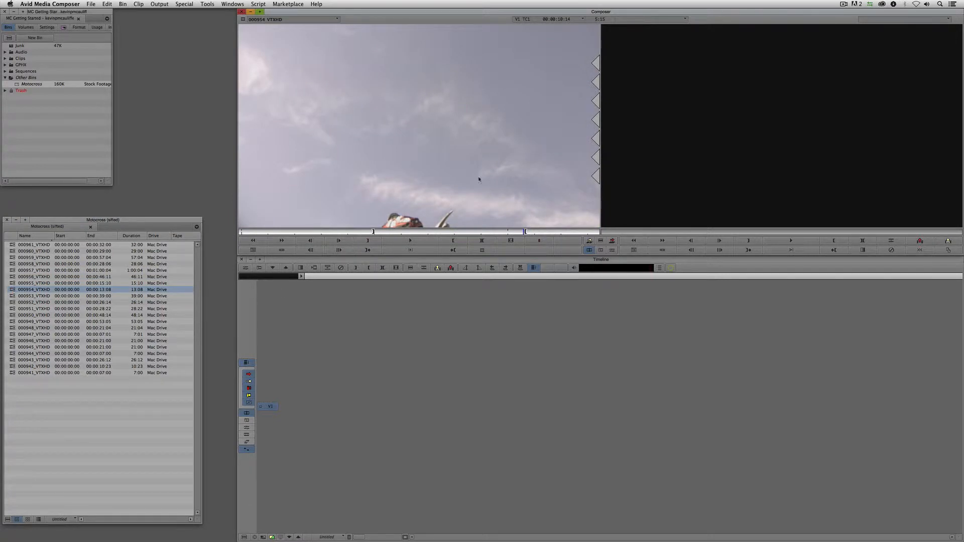
drag(447, 232, 382, 236)
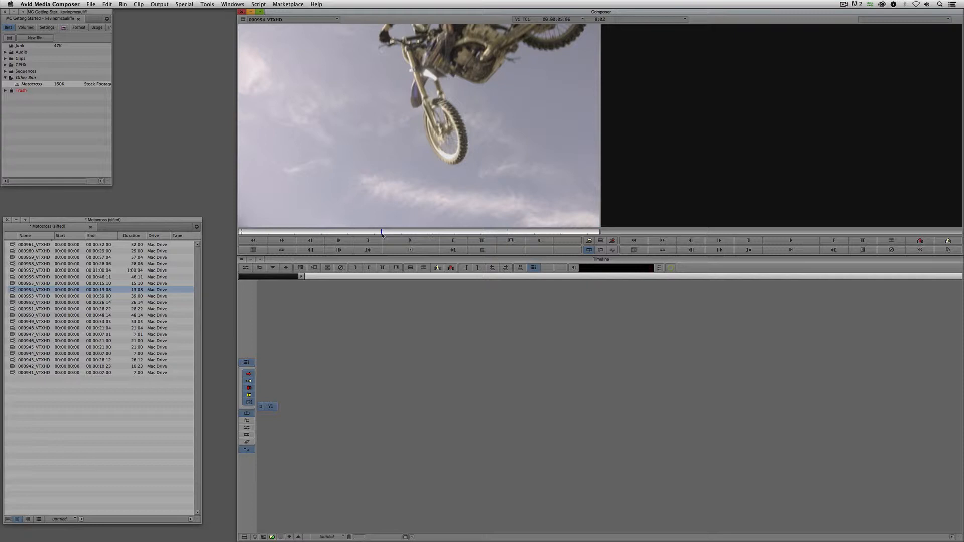
drag(382, 234, 440, 232)
click(368, 242)
click(452, 241)
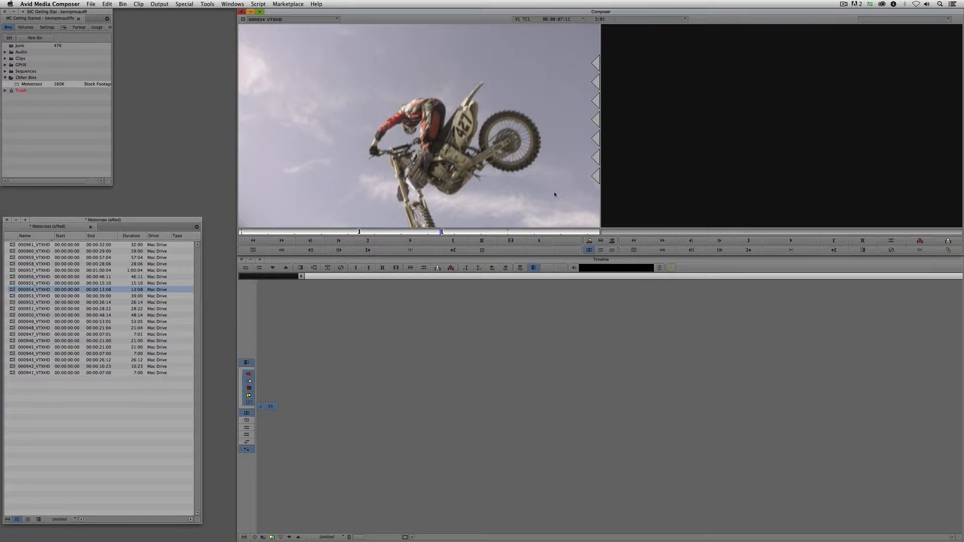
click(704, 170)
- Check the Effects and Format tabs, then edit the 000954 jump into Untitled Sequence.06
right_click(665, 135)
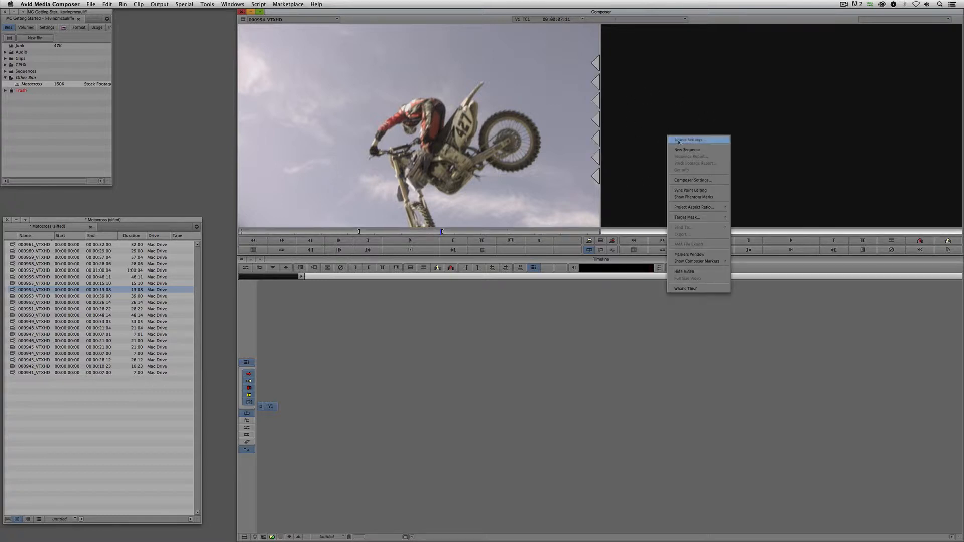
click(660, 113)
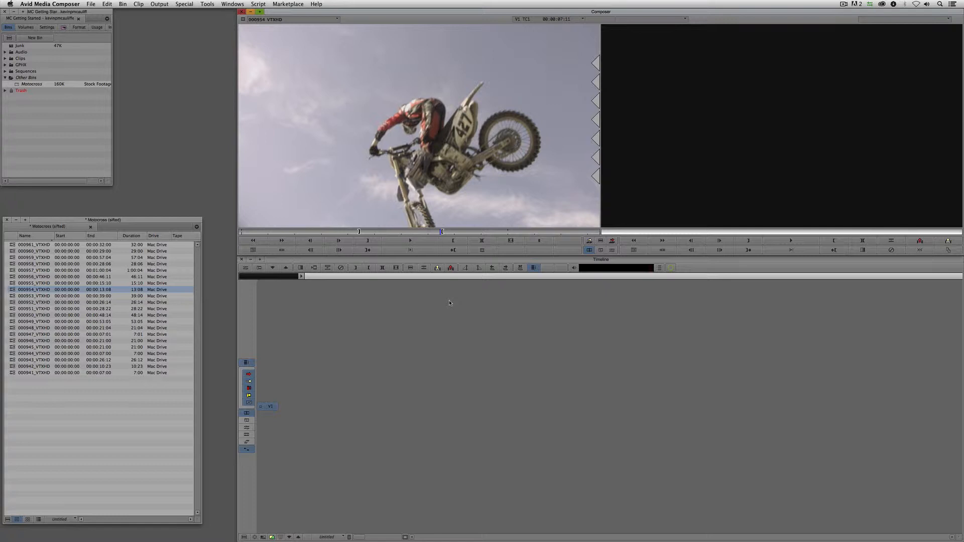
click(70, 27)
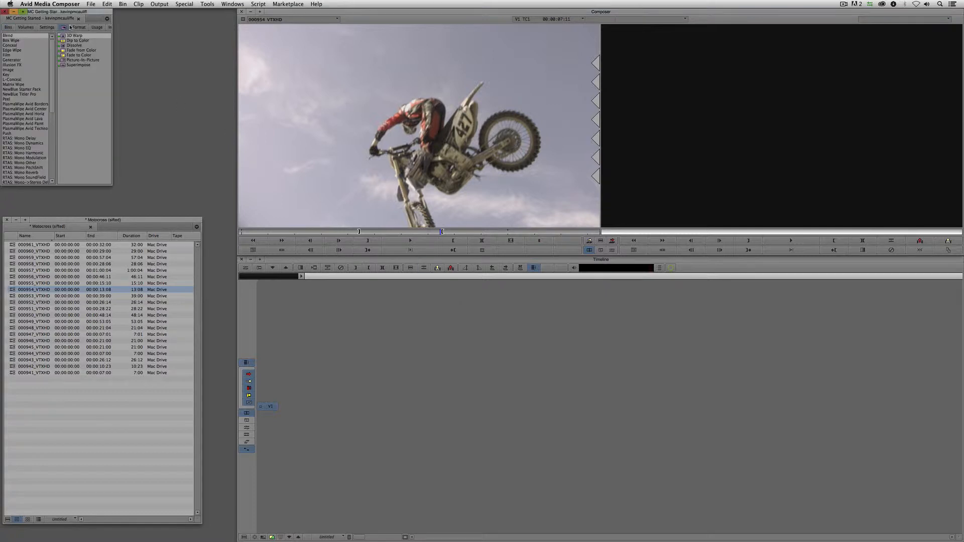
click(80, 28)
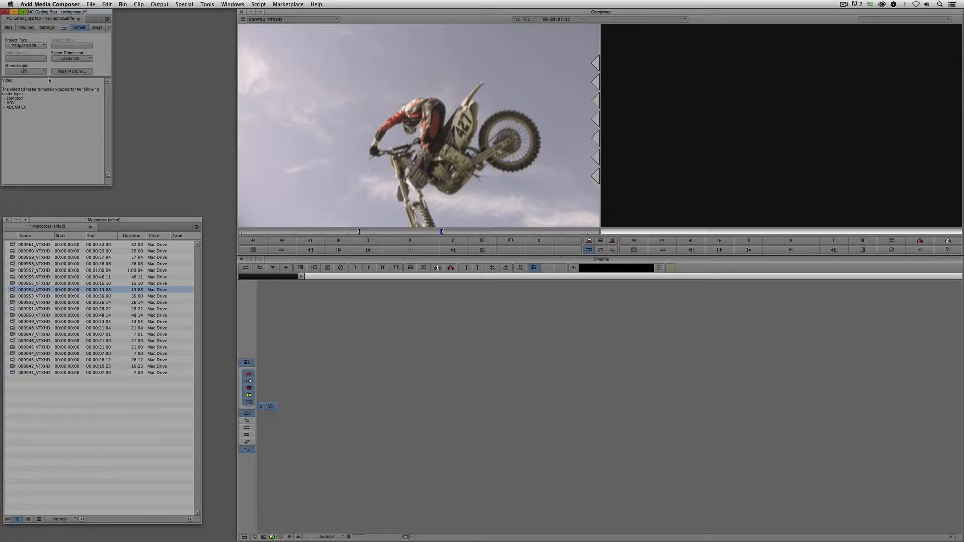
click(8, 27)
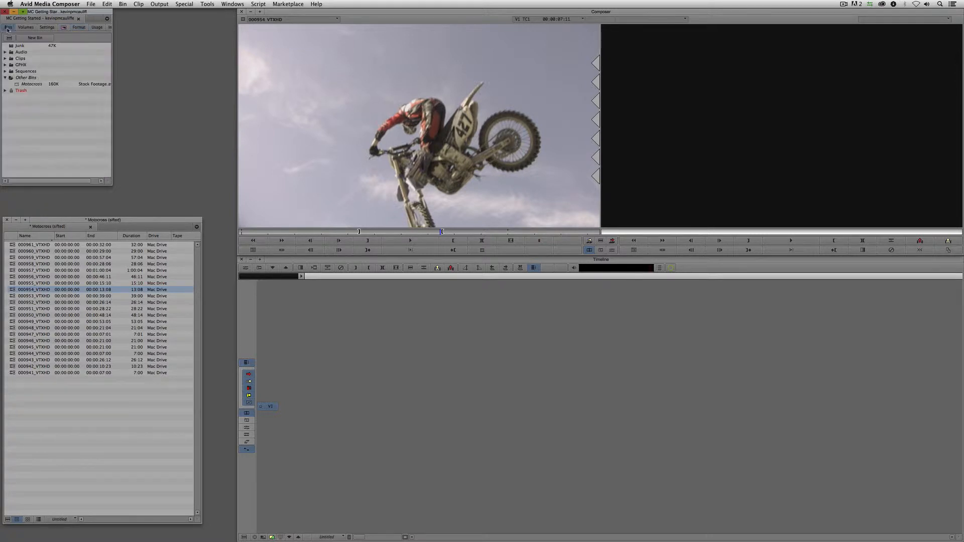
click(481, 155)
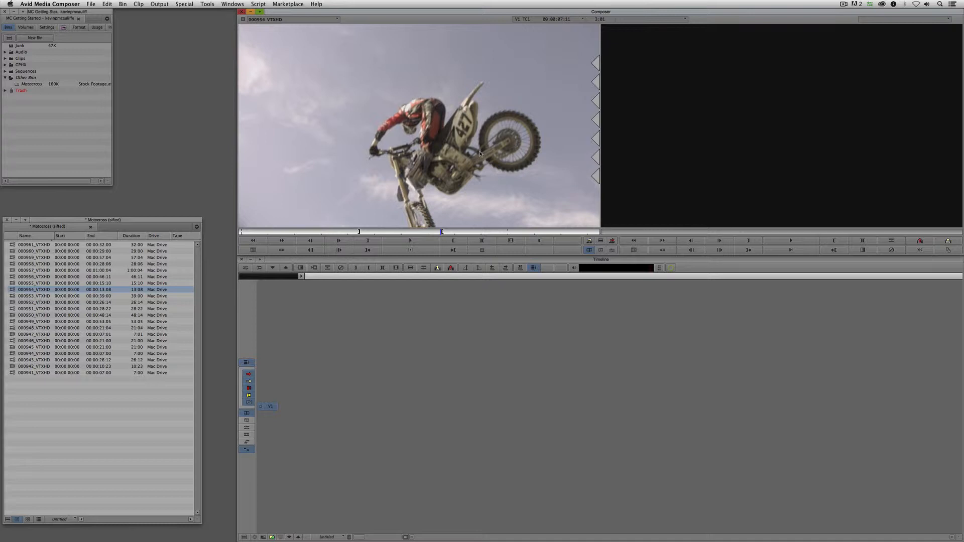
key(v)
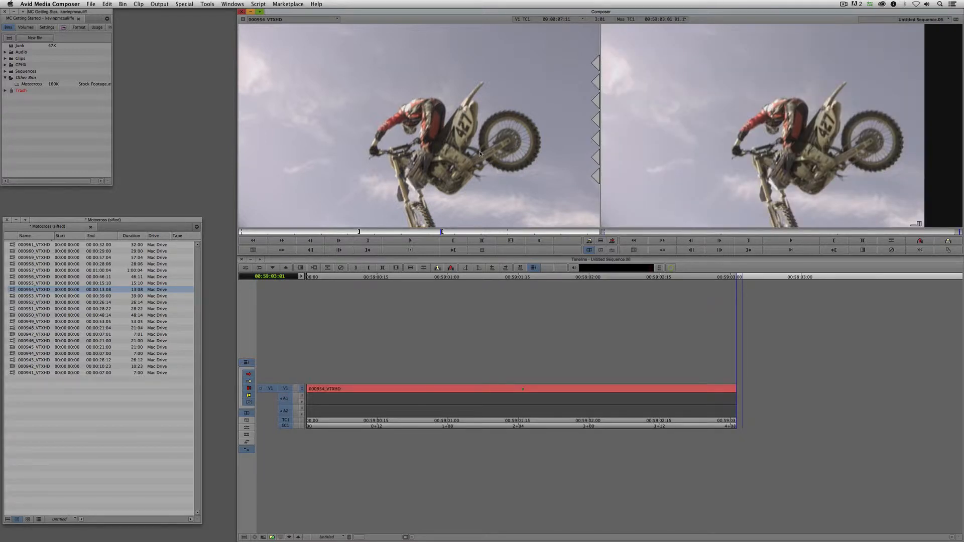
- Mark a section of clip 000949_VTXHD and append it after 000954
double_click(11, 321)
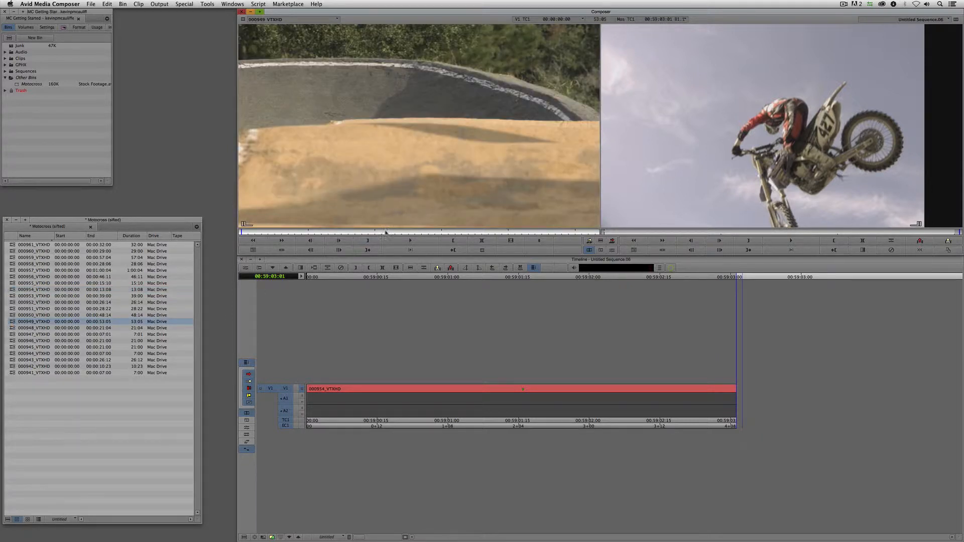
drag(387, 232, 513, 232)
key(i)
key(o)
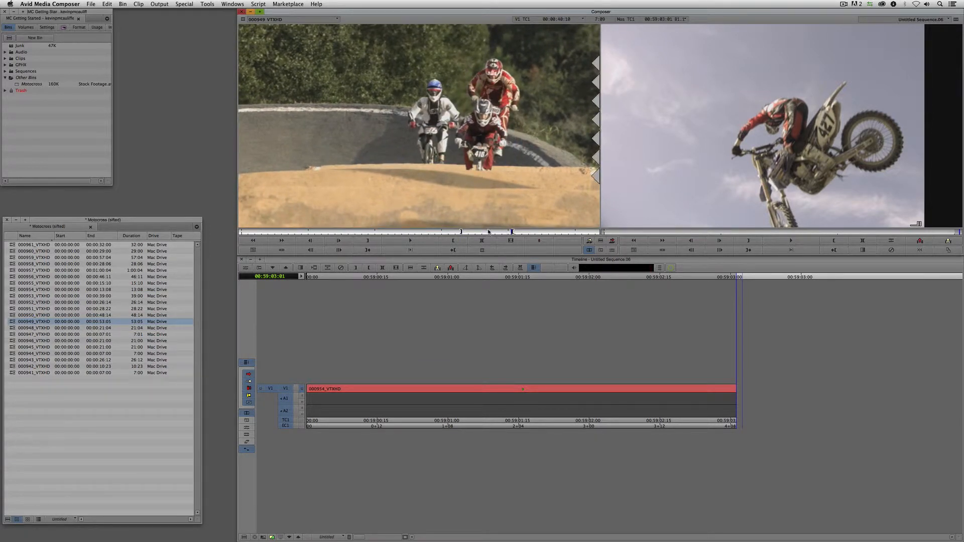
key(v)
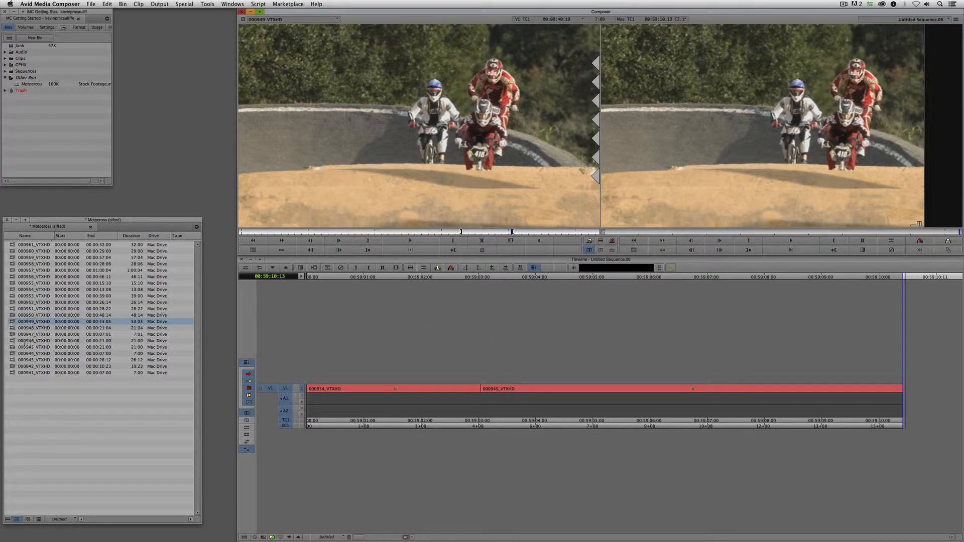
- Load clip 000945_VTXHD and mark IN at 13:20 and OUT at 15:17
double_click(12, 347)
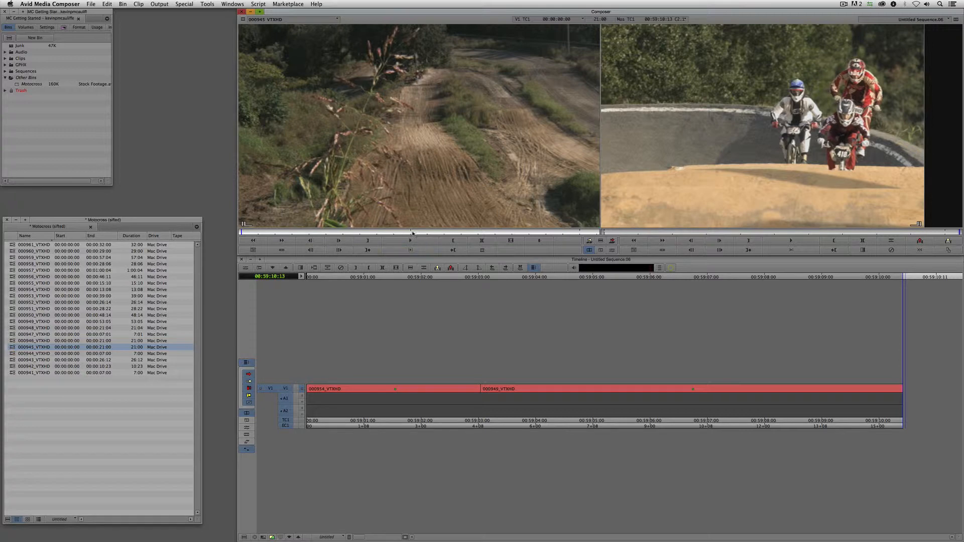
drag(413, 233, 508, 235)
key(i)
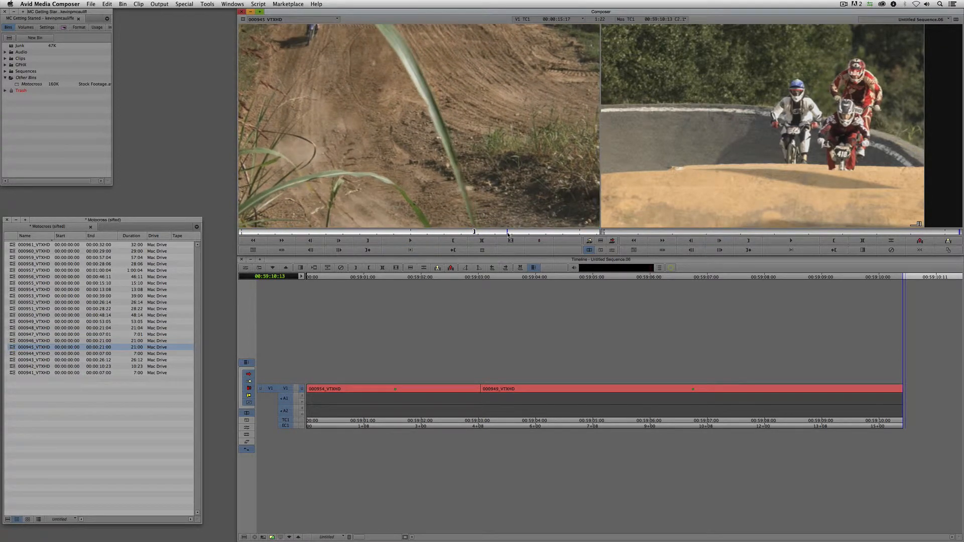
key(o)
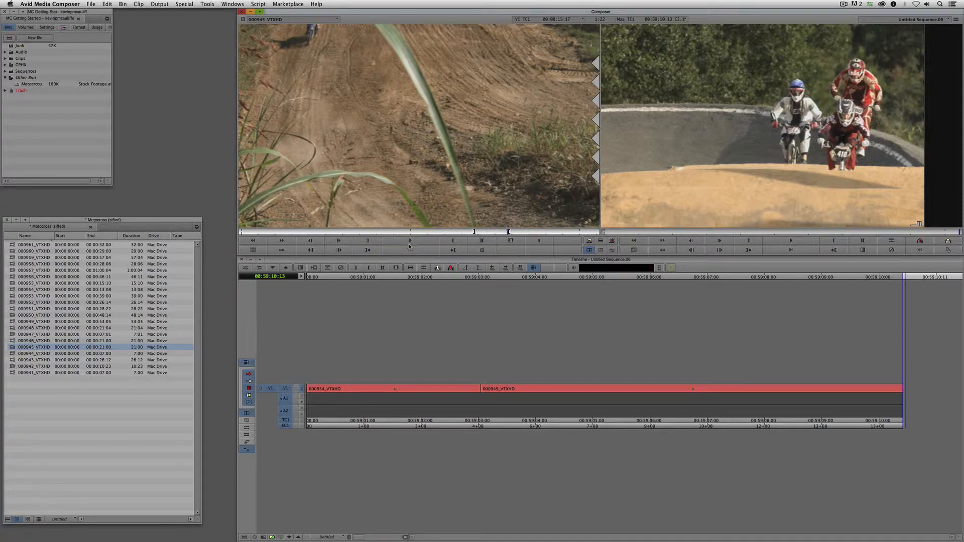
click(509, 376)
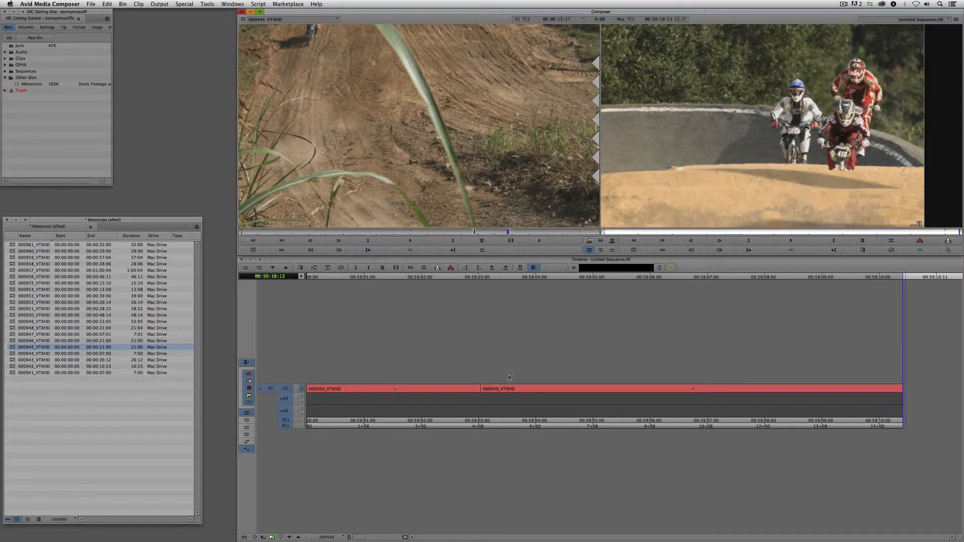
- Mark an IN at the 00:59:03:01 cut and splice 000945_VTXHD in there
click(242, 387)
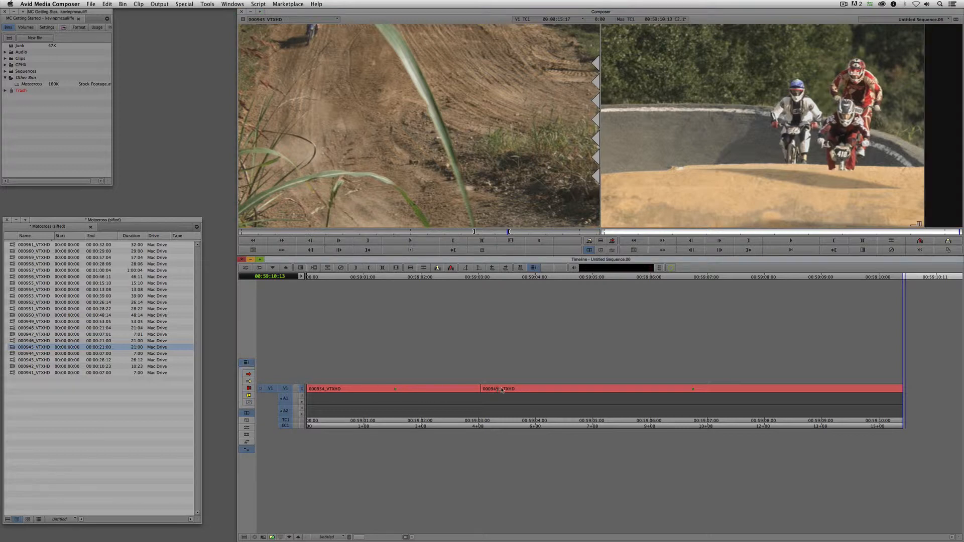
drag(505, 390, 519, 391)
super+click(515, 390)
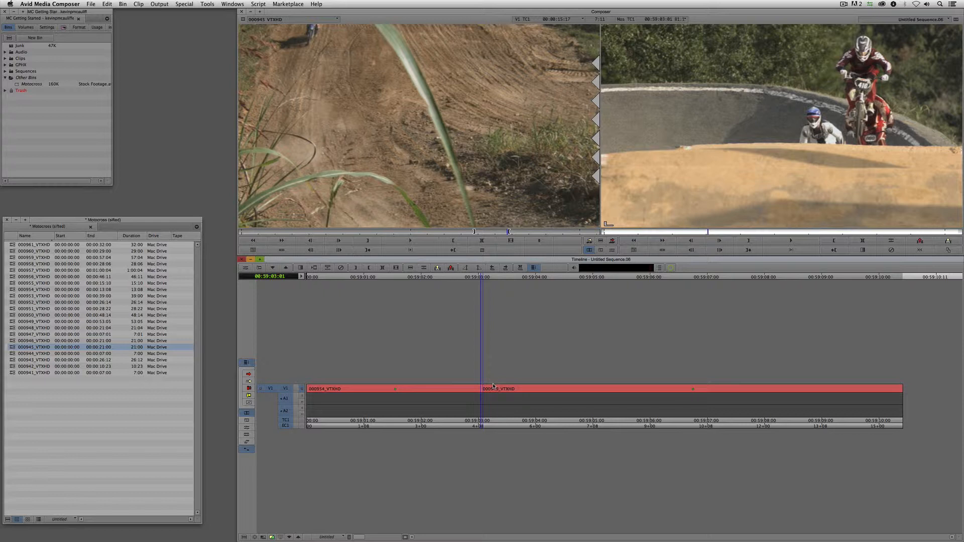
key(i)
key(v)
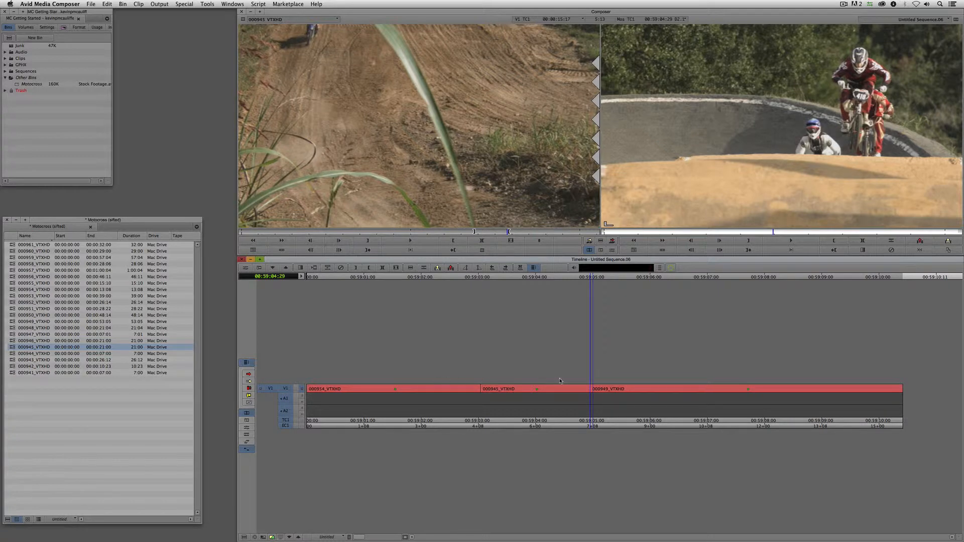
- Undo and redo the 000945 splice, then add an empty V2 video track
key(super+z)
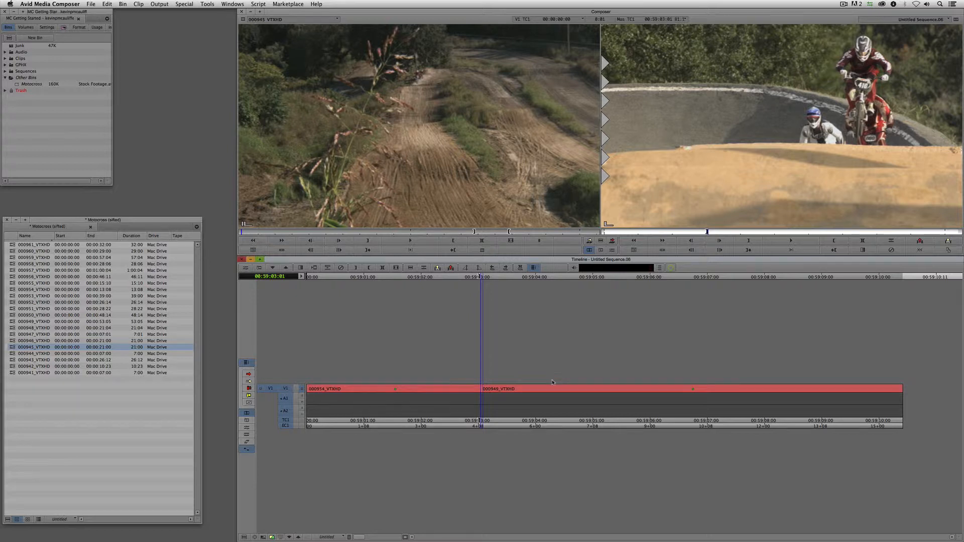
click(591, 243)
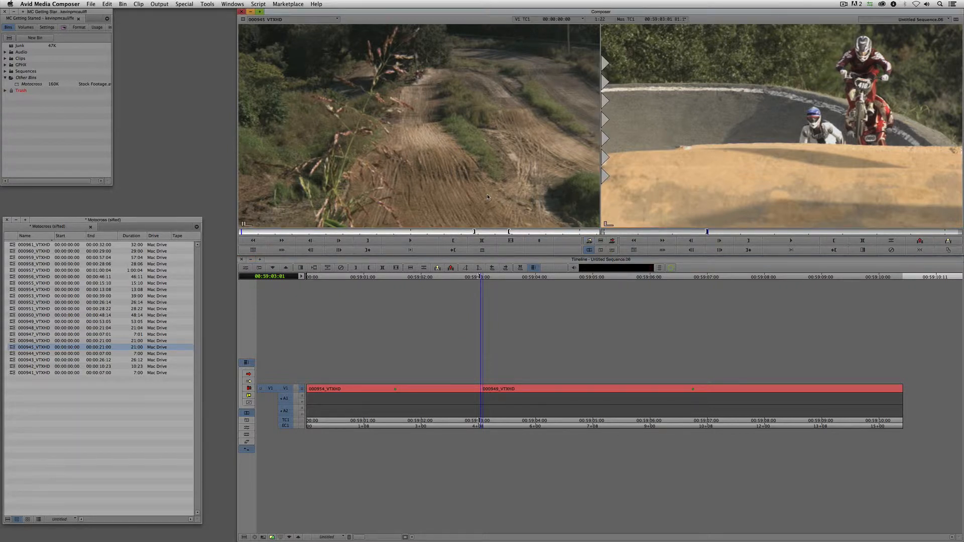
key(v)
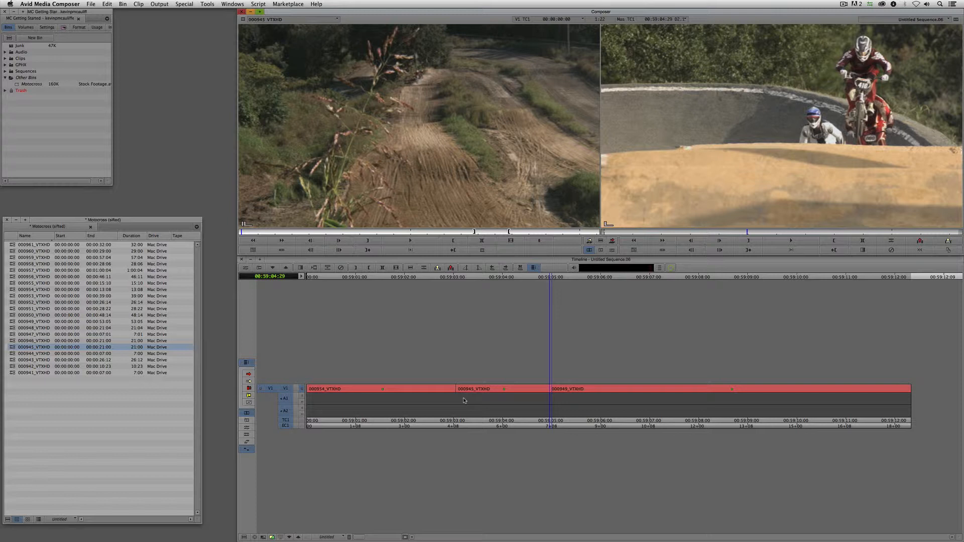
key(super+y)
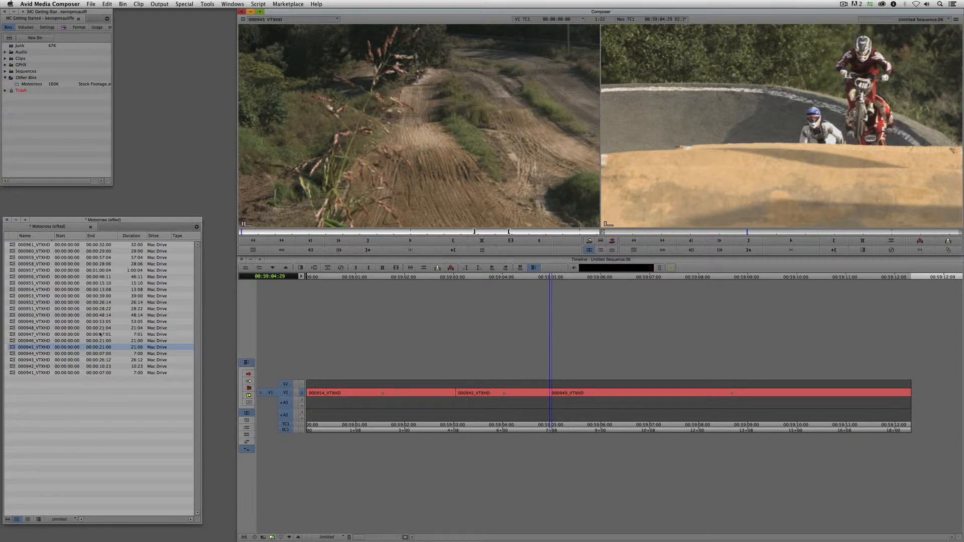
- Reload 000954_VTXHD, deselect the audio and V1 tracks, and patch source video to V2
double_click(16, 290)
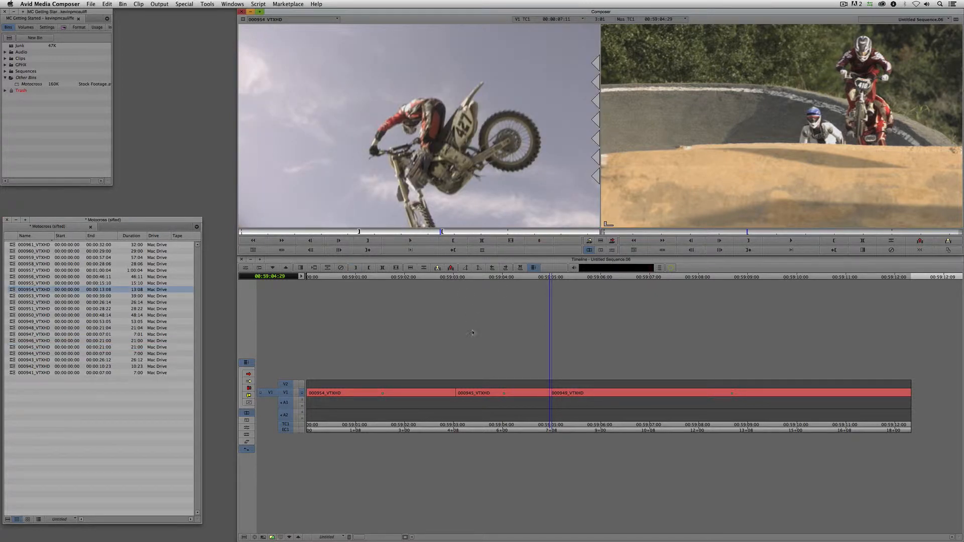
click(289, 416)
click(286, 403)
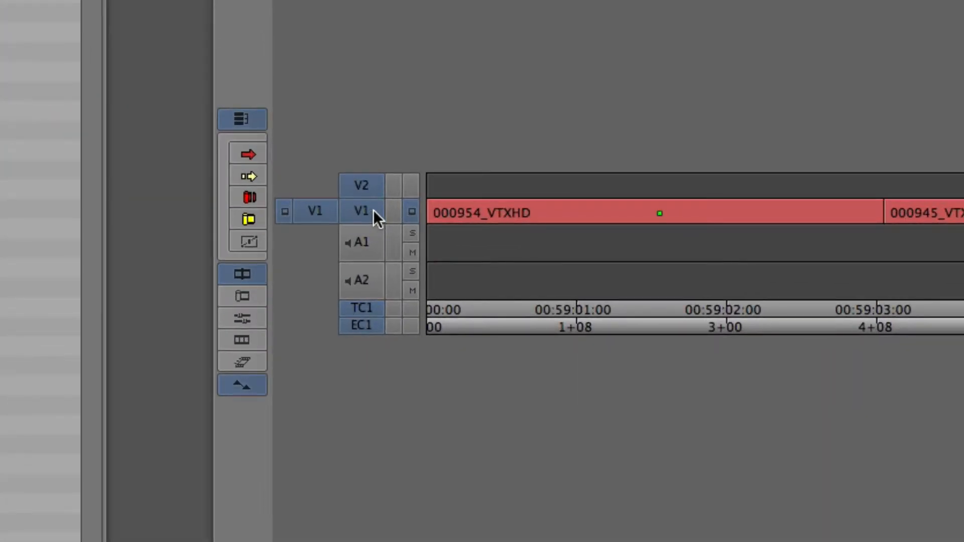
click(373, 210)
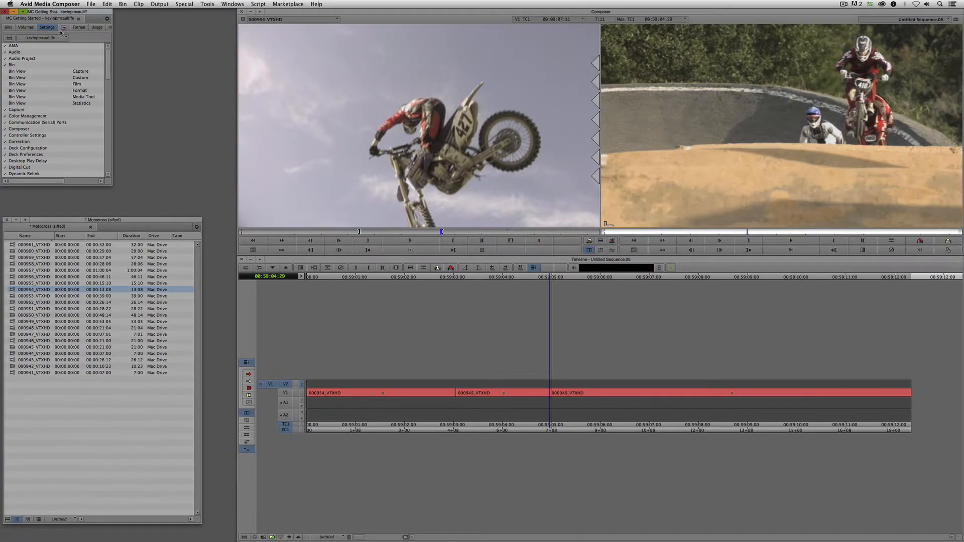
drag(107, 53, 104, 148)
double_click(20, 110)
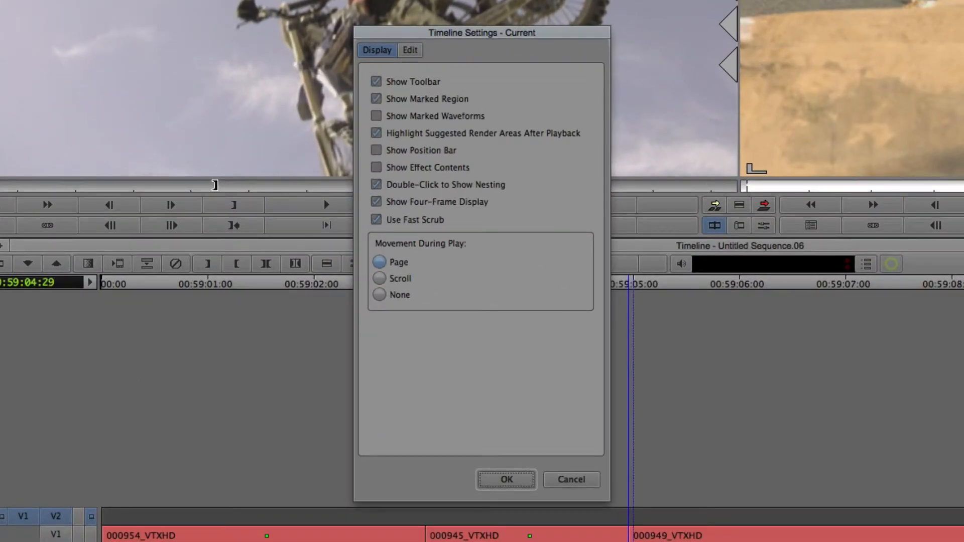
click(409, 51)
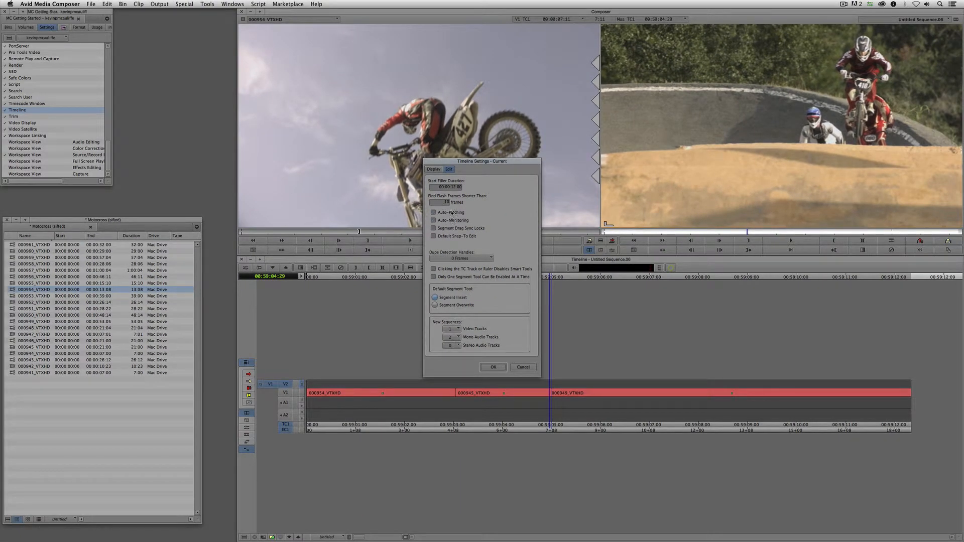
click(492, 367)
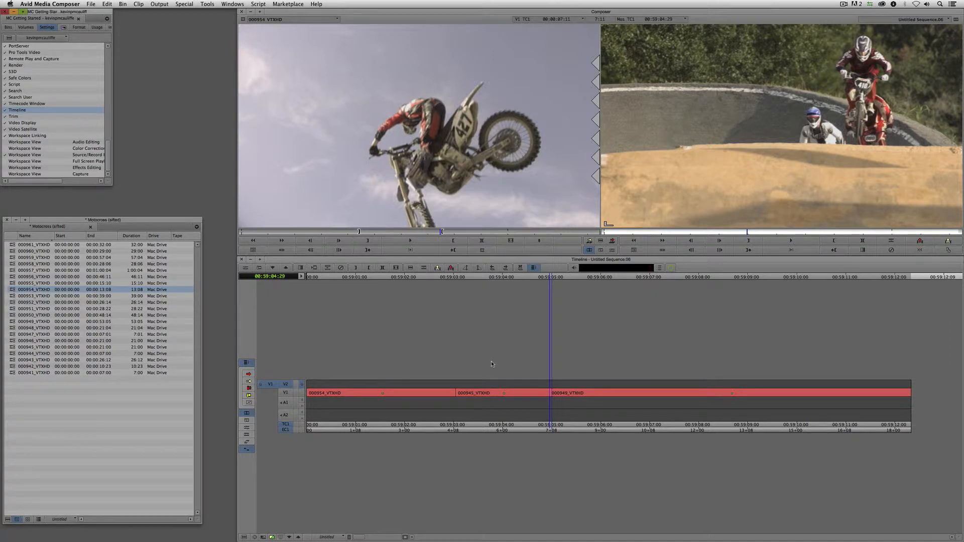
click(507, 398)
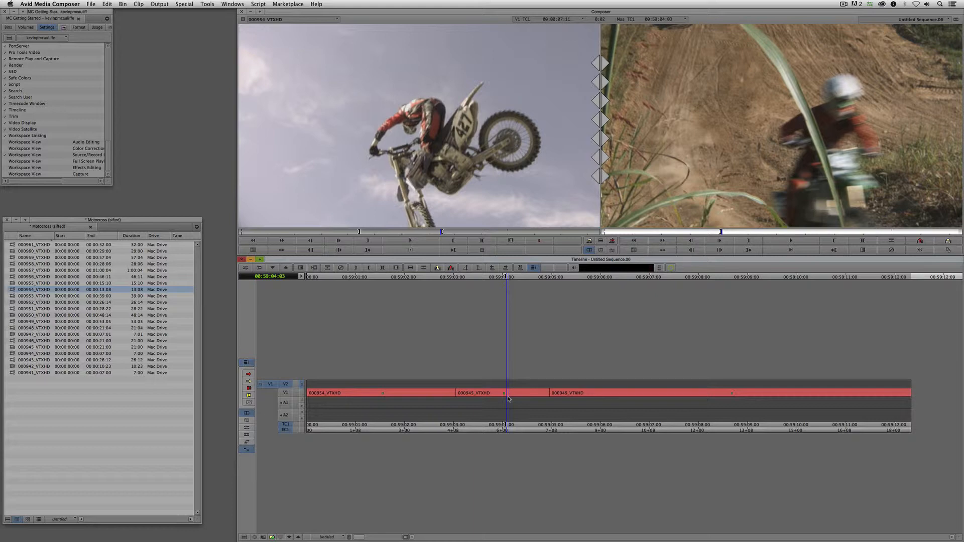
- Overwrite the 000954_VTXHD jump onto V2 and play the sequence from the first shot
key(b)
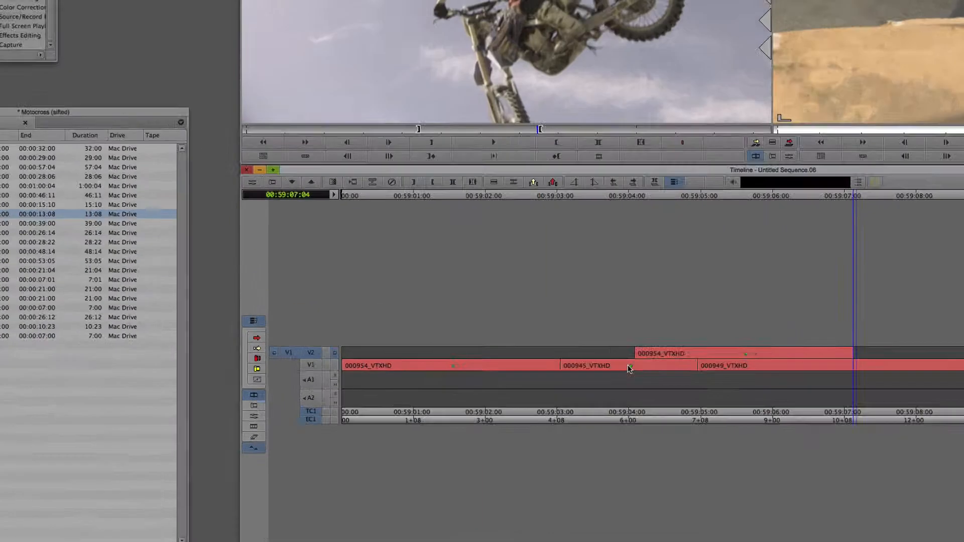
drag(503, 395, 438, 393)
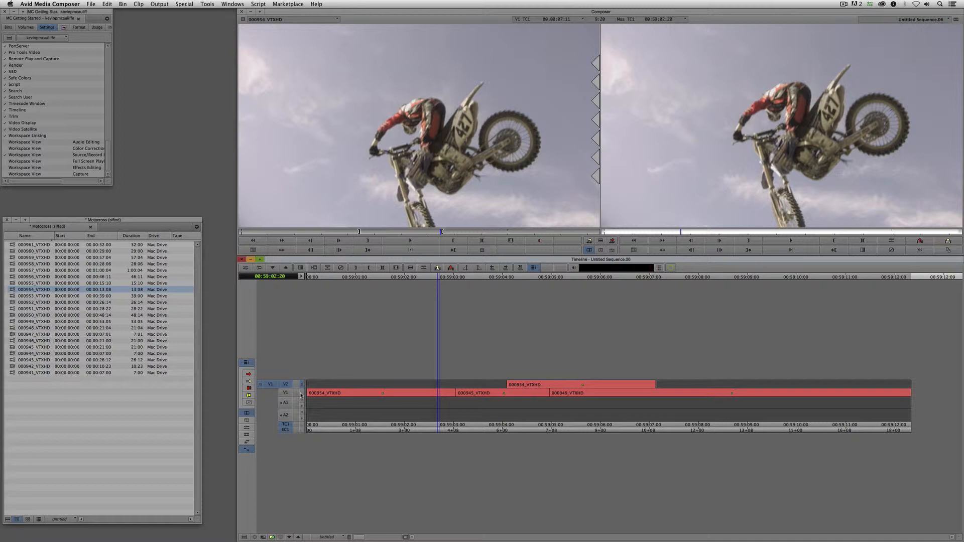
key(space)
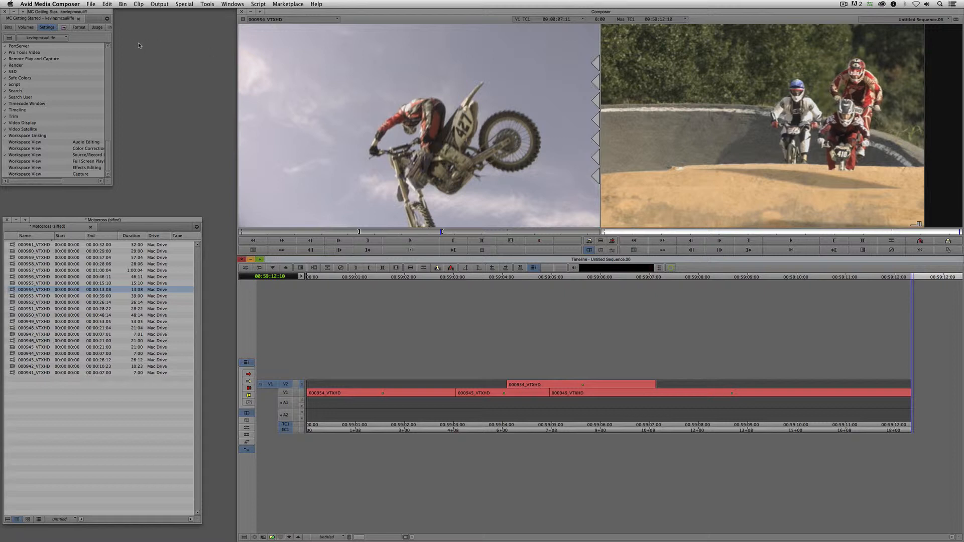
- Expand the Audio folder and open the Voiceovers bin
click(8, 27)
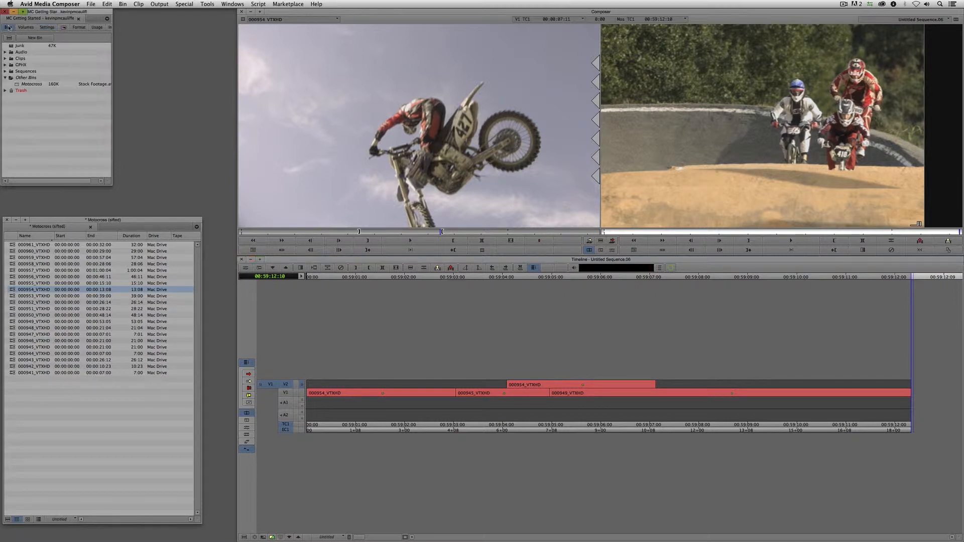
click(5, 52)
double_click(15, 65)
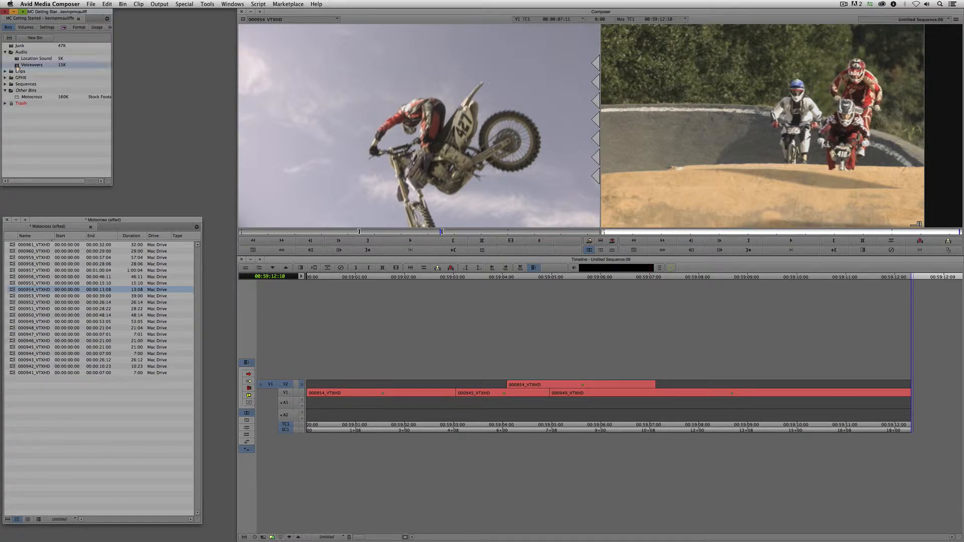
- Import Sample VO.aiff from the Music > Sample VO folder into the bin
right_click(100, 317)
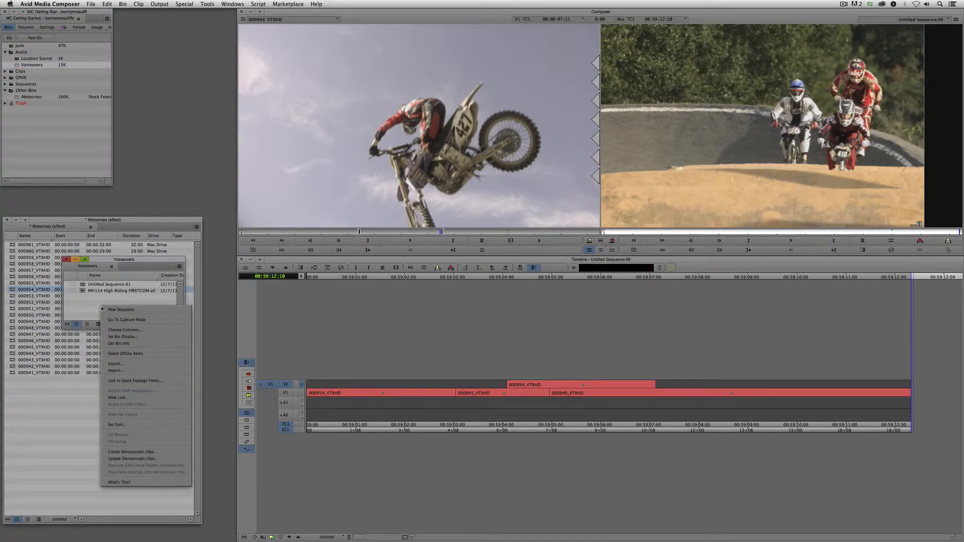
click(125, 373)
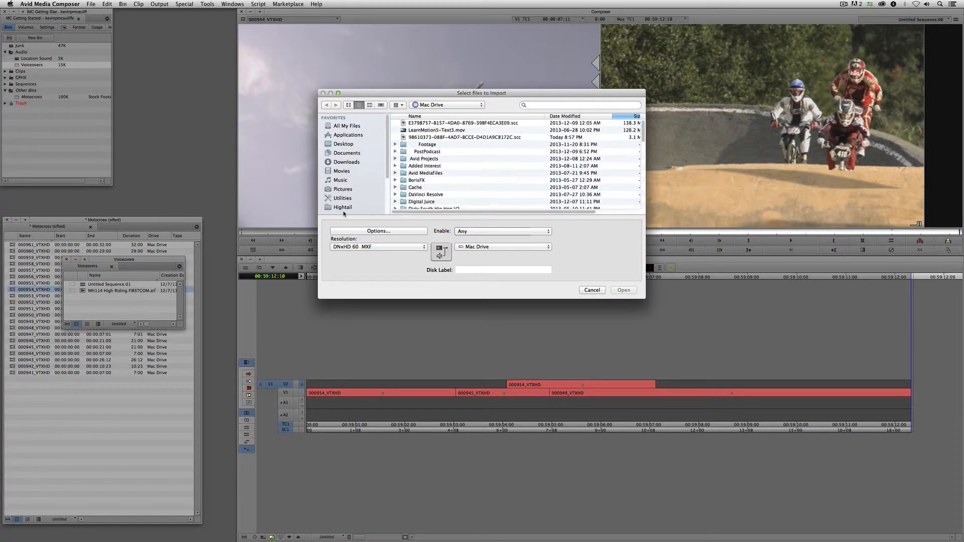
double_click(441, 144)
scroll(442, 170, down, 5)
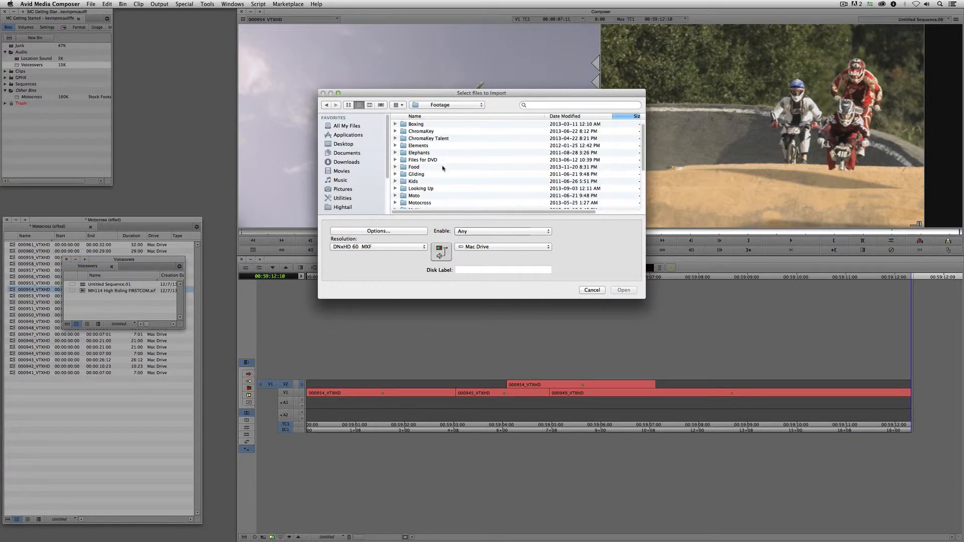
click(427, 189)
double_click(428, 190)
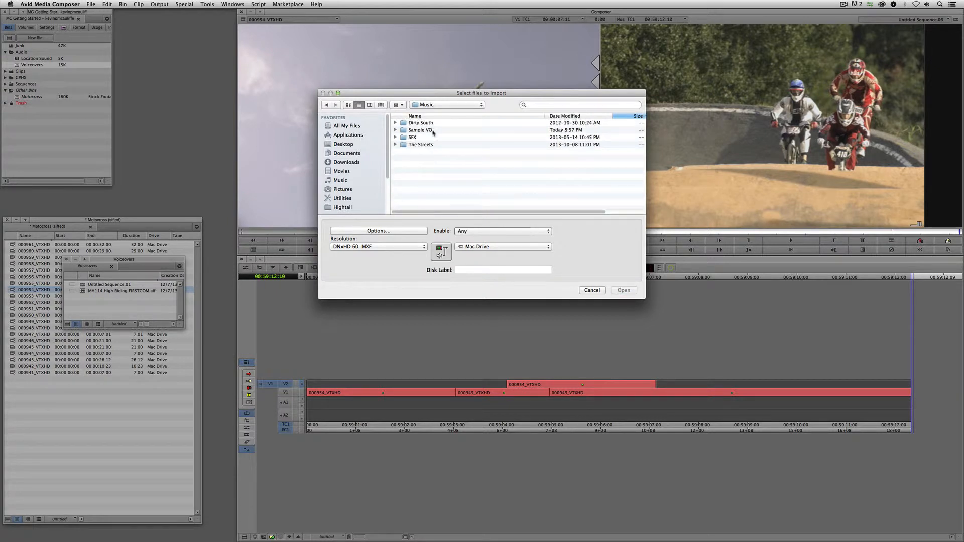
double_click(428, 131)
click(415, 122)
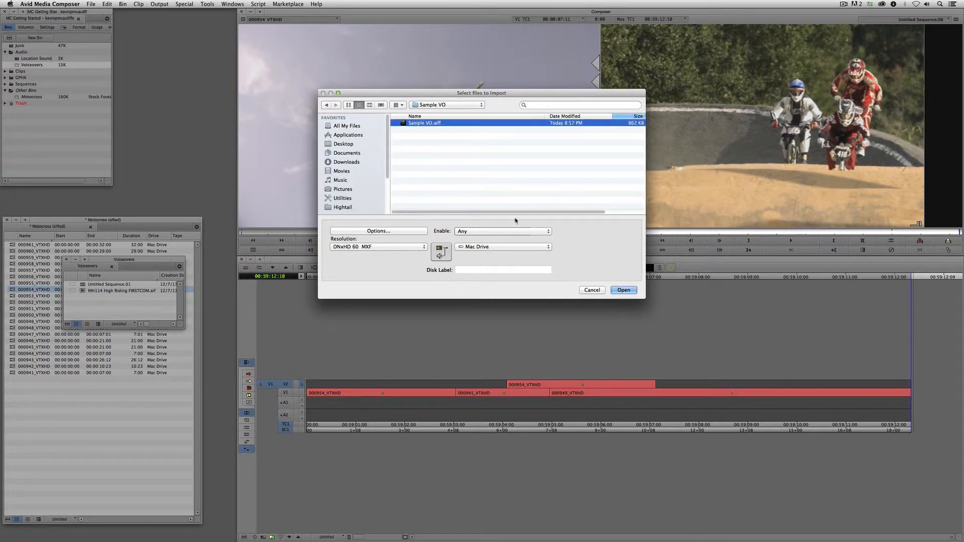
click(623, 291)
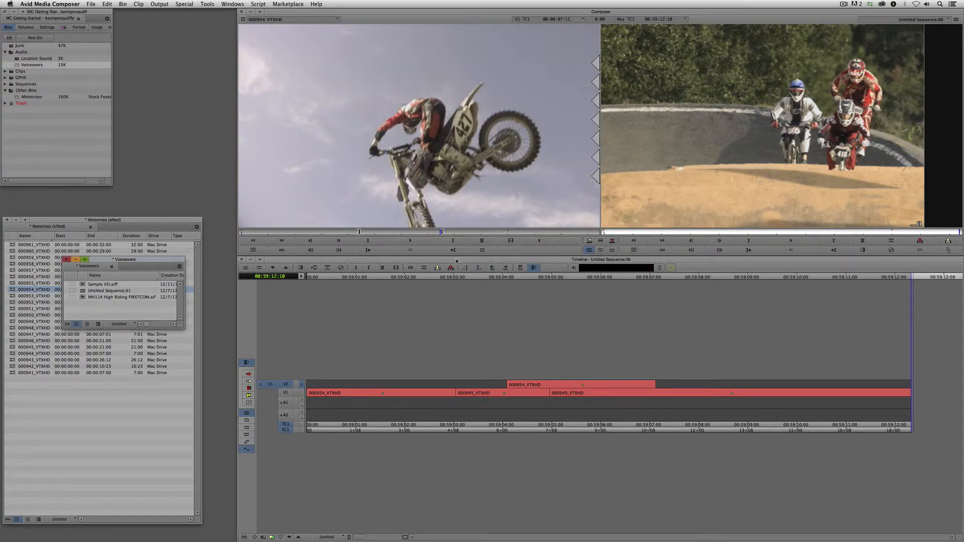
- Load Sample VO.aiff in the source monitor and listen to it
drag(83, 284, 372, 161)
key(space)
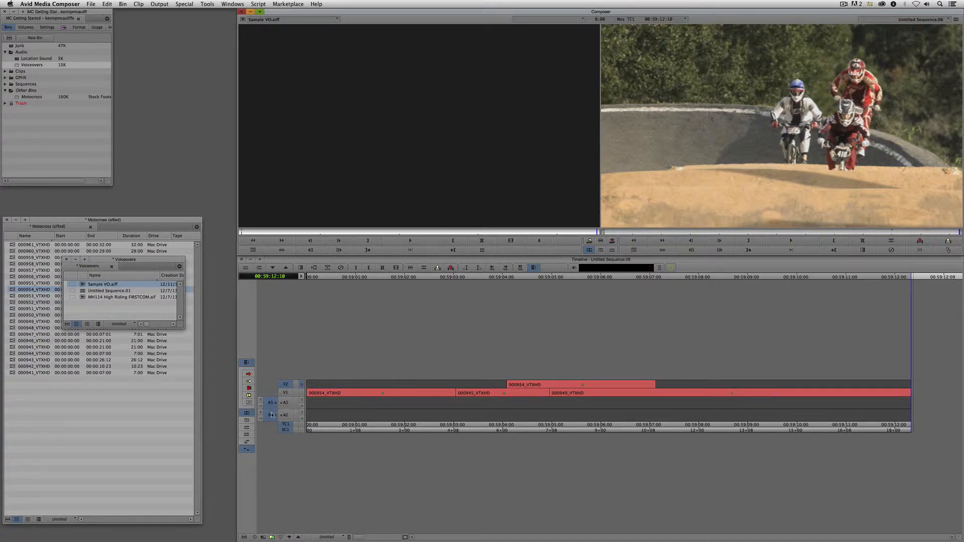
click(528, 403)
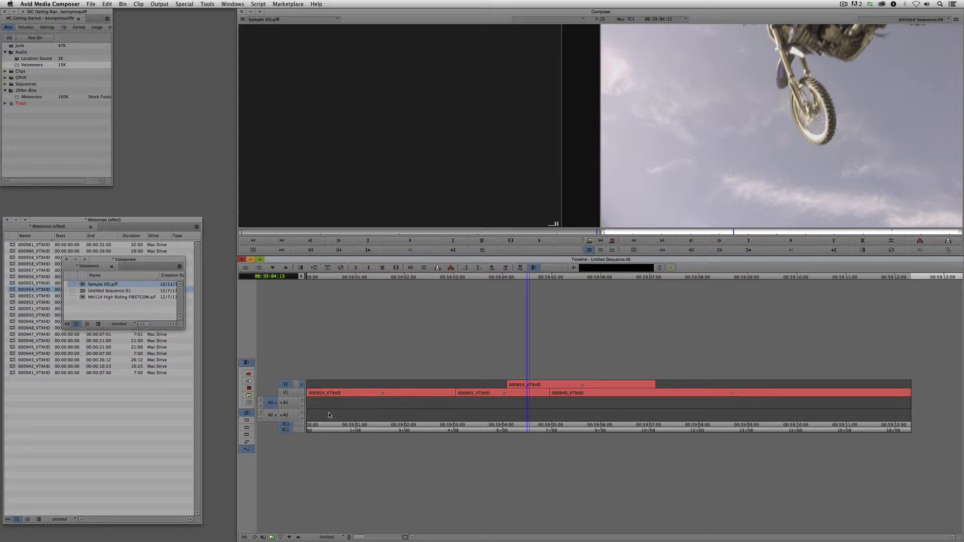
- Add audio track A3, patch the voiceover to A3, and park at 00:59:03:13
key(super+u)
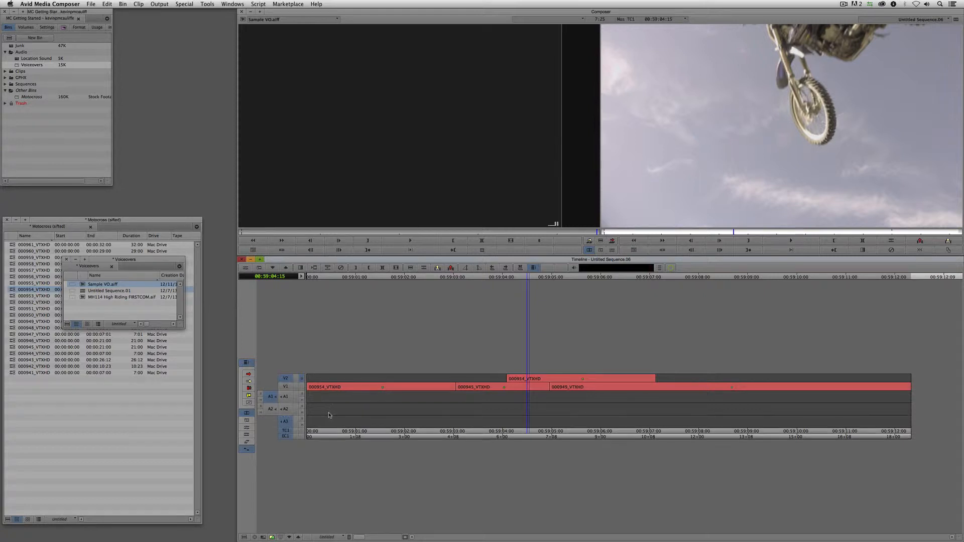
drag(270, 396, 271, 422)
click(490, 402)
drag(491, 402, 473, 407)
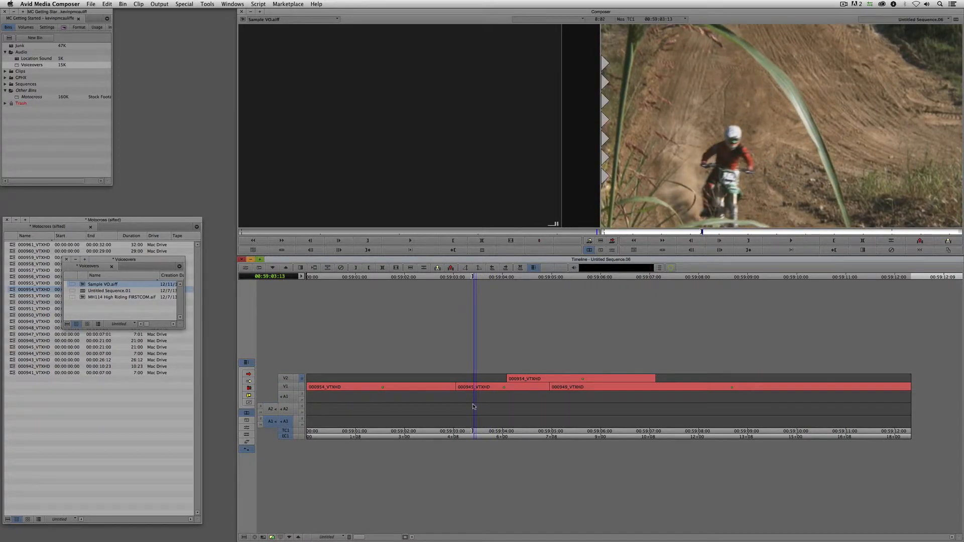
click(291, 397)
click(286, 423)
click(286, 423)
mouse_move(270, 423)
mouse_down()
mouse_move(286, 398)
mouse_move(277, 409)
mouse_move(286, 426)
mouse_up()
- Mark the whole voiceover clip and overwrite it onto A3
click(694, 173)
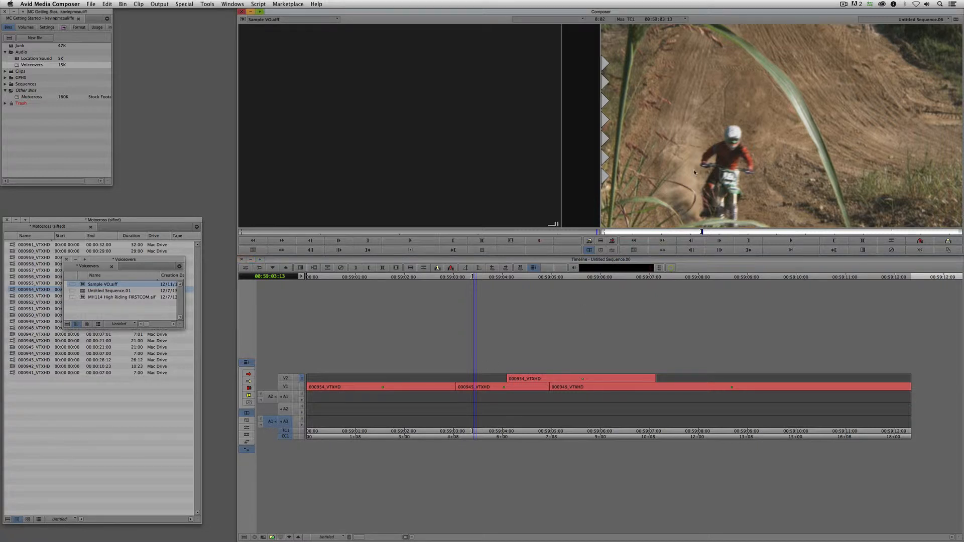
click(381, 183)
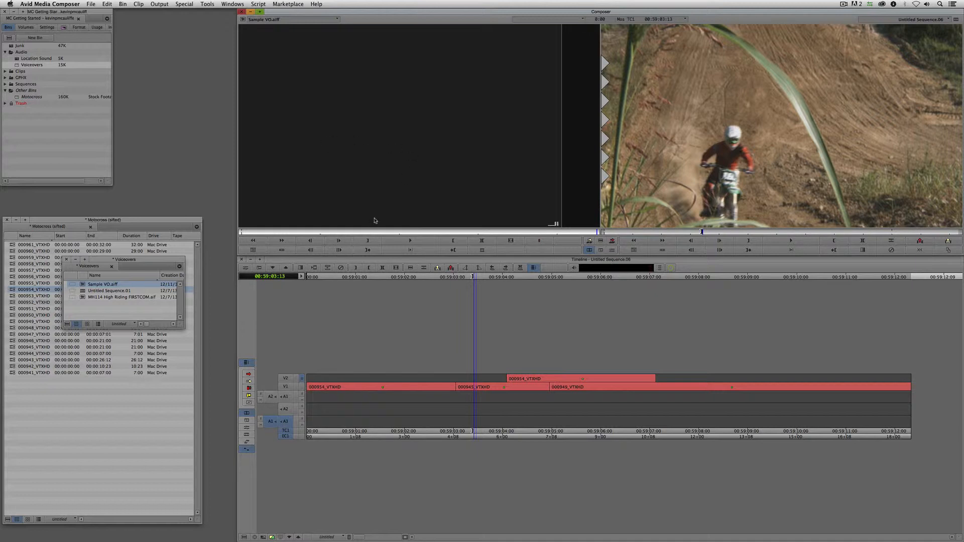
key(t)
key(b)
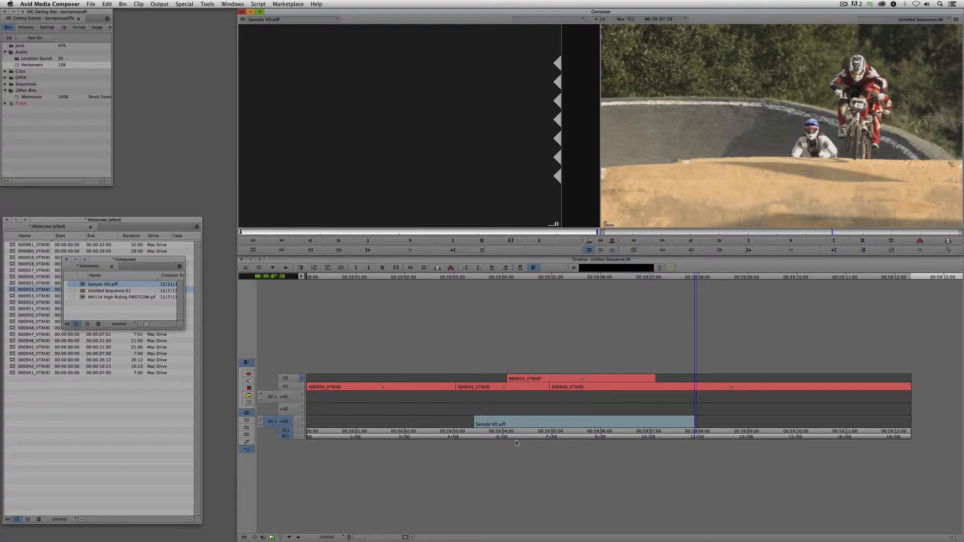
- Turn on audio waveform display in the timeline
click(244, 538)
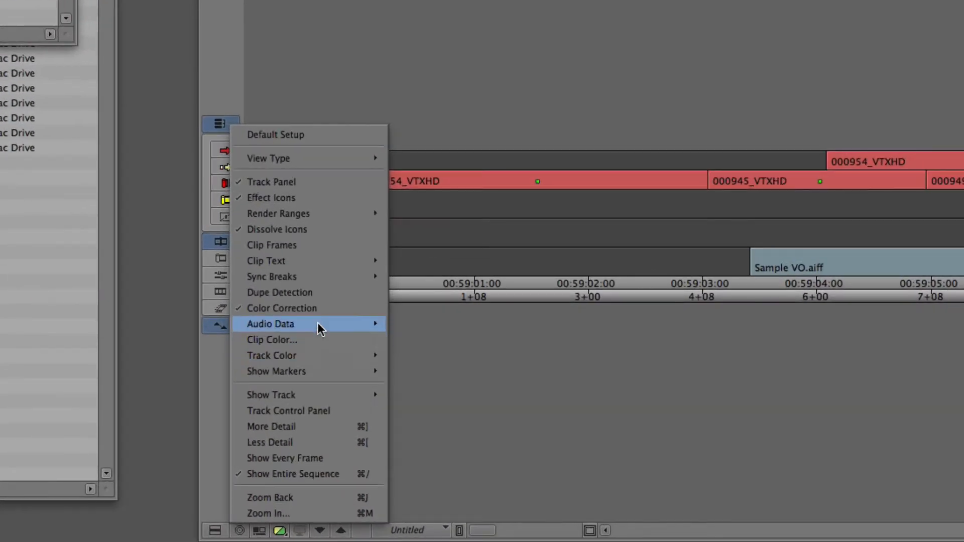
mouse_move(288, 449)
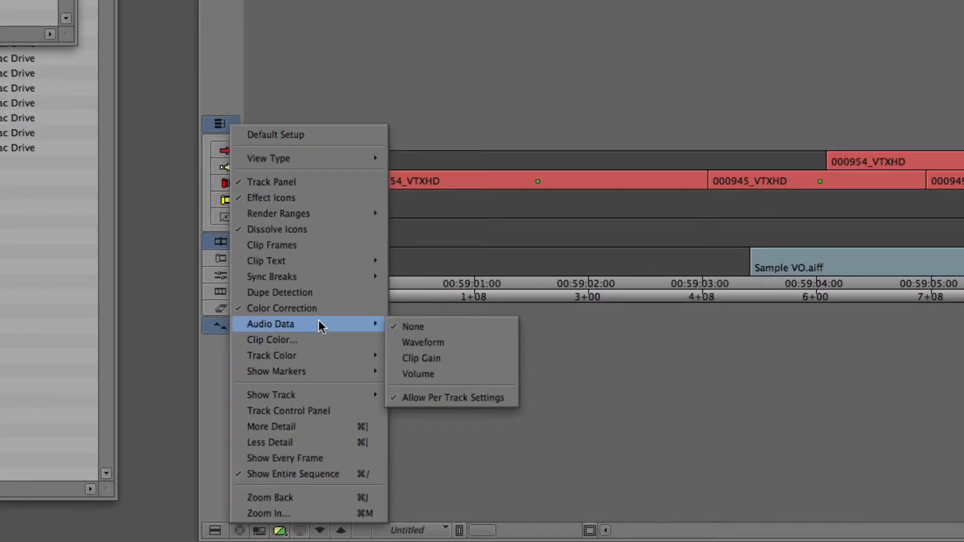
click(431, 342)
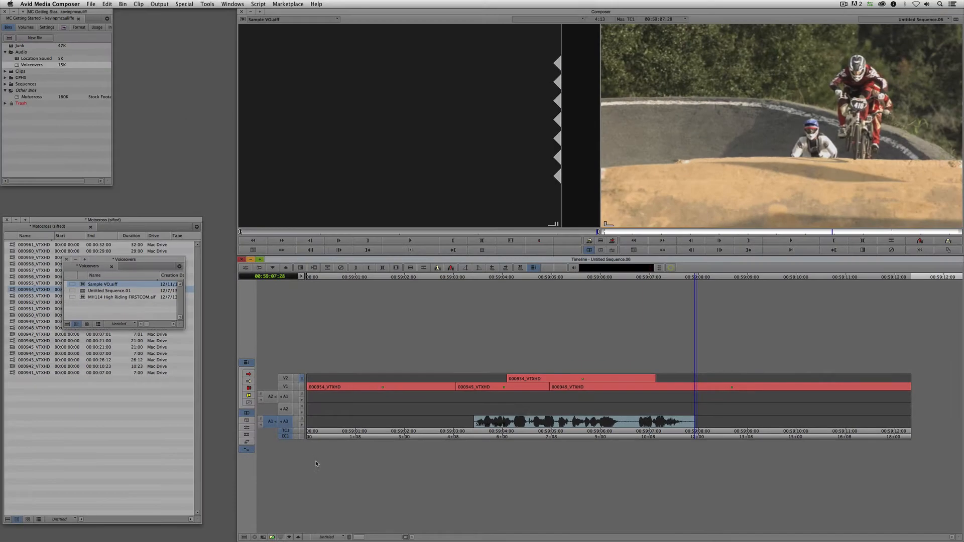
right_click(99, 309)
- Import Rampant_HipHop_Vol 01_Daily Grind_30.wav from Music > The Streets into the bin
click(135, 374)
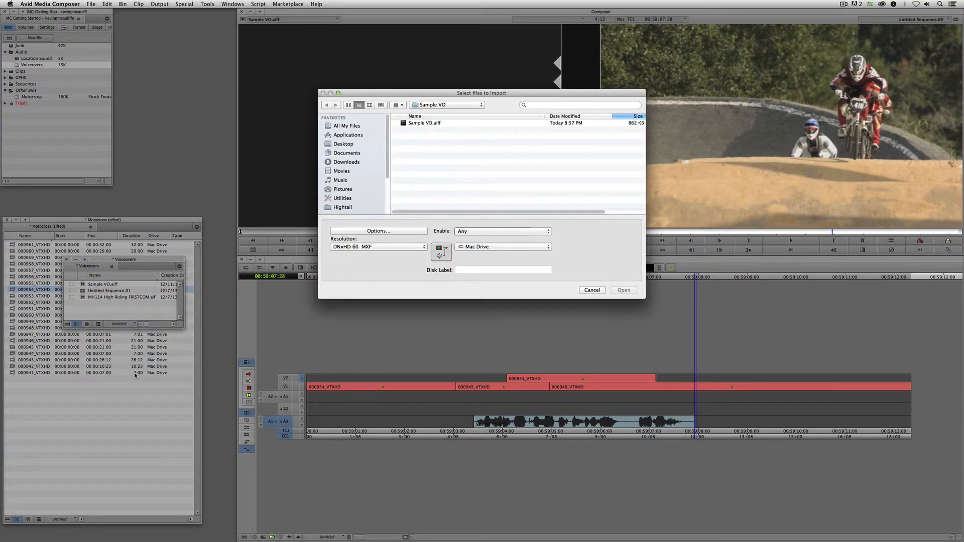
click(467, 106)
click(464, 113)
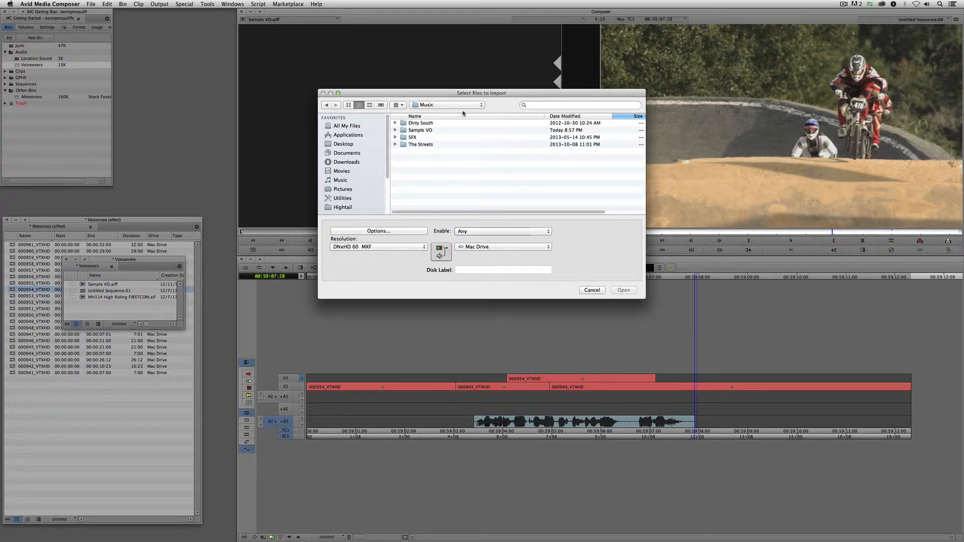
double_click(428, 146)
double_click(430, 123)
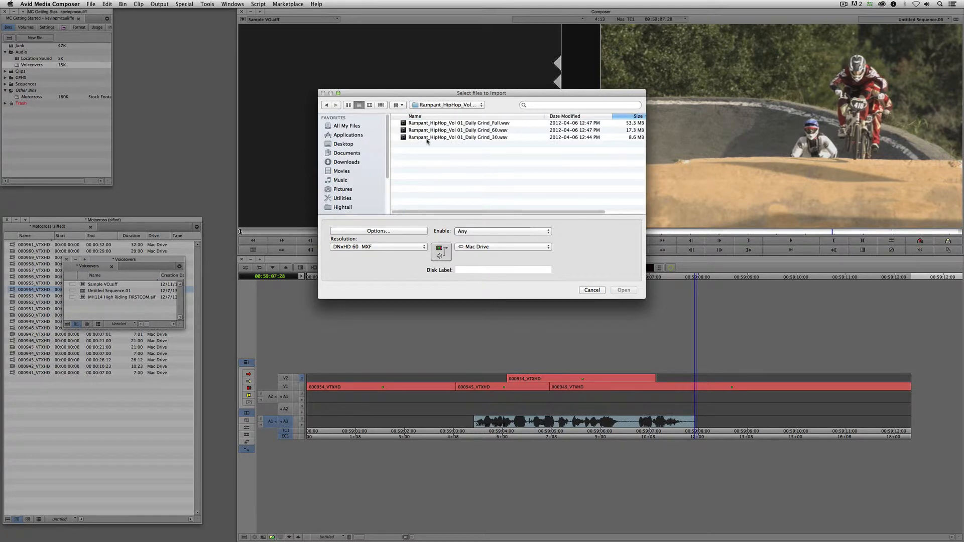
click(448, 138)
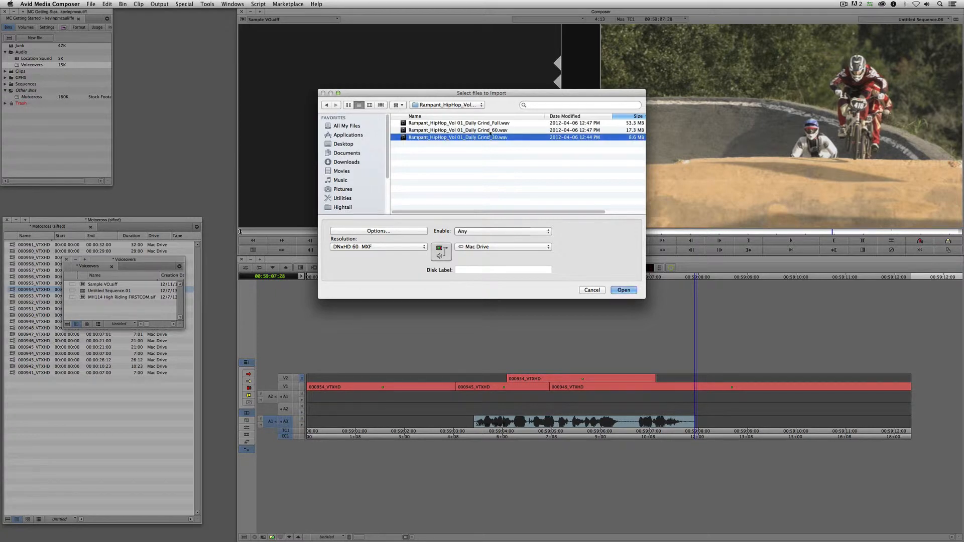
click(624, 291)
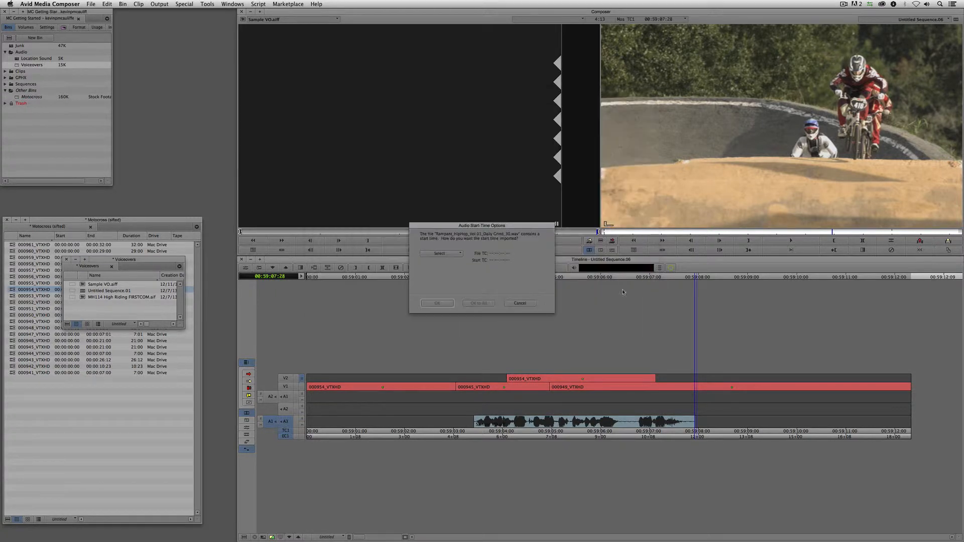
- Set the import rate to 23.98, apply to all, and load the music as source
click(442, 254)
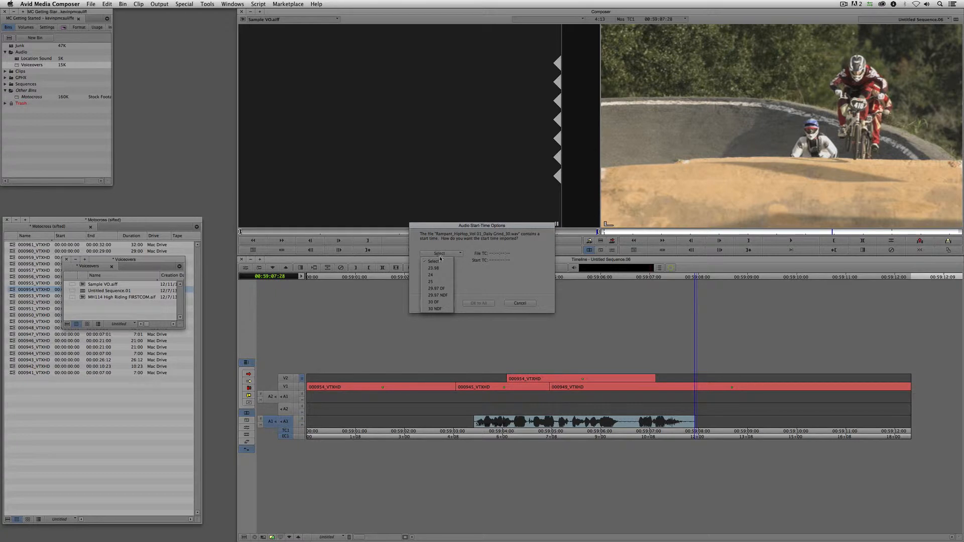
click(435, 268)
click(494, 303)
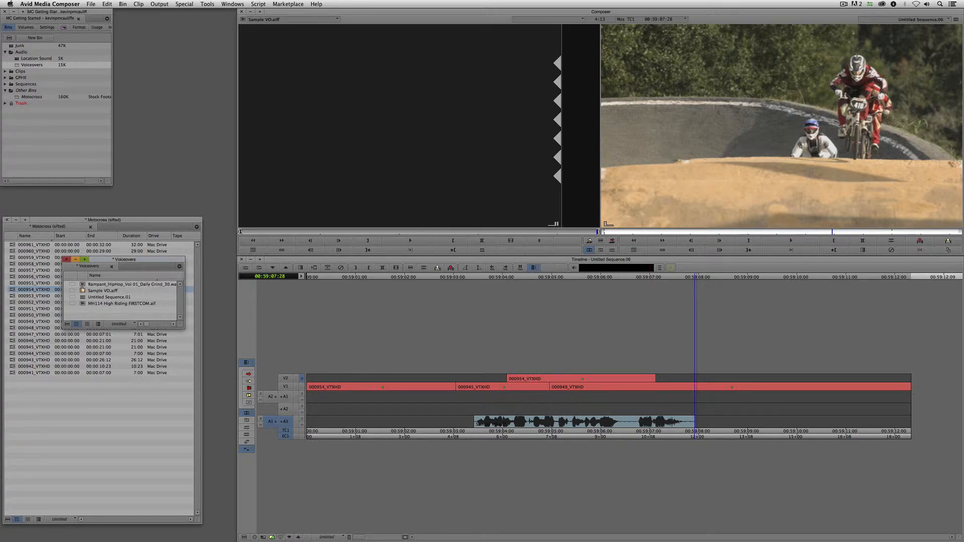
drag(82, 284, 374, 166)
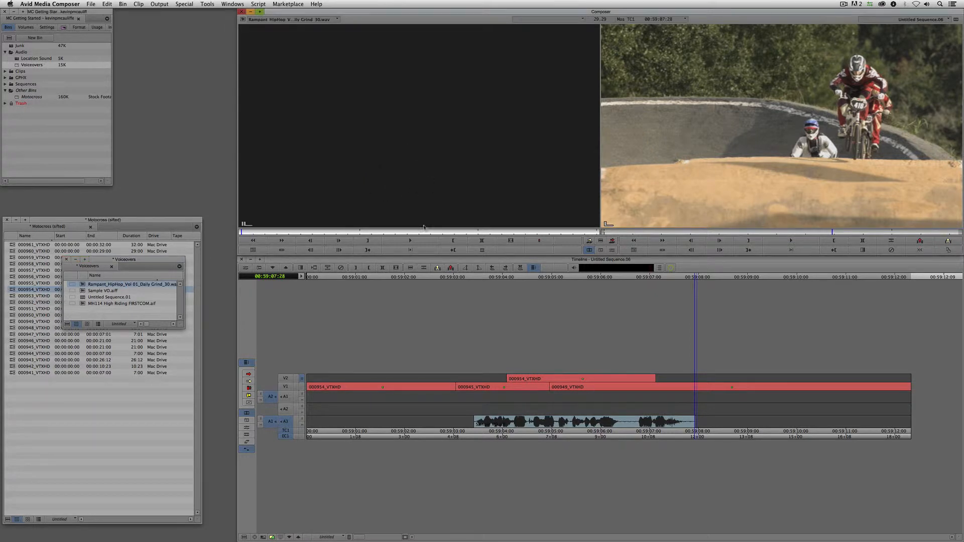
- Patch the Daily Grind music to A1 and A2, overwrite it across the sequence, and play from the start
click(368, 405)
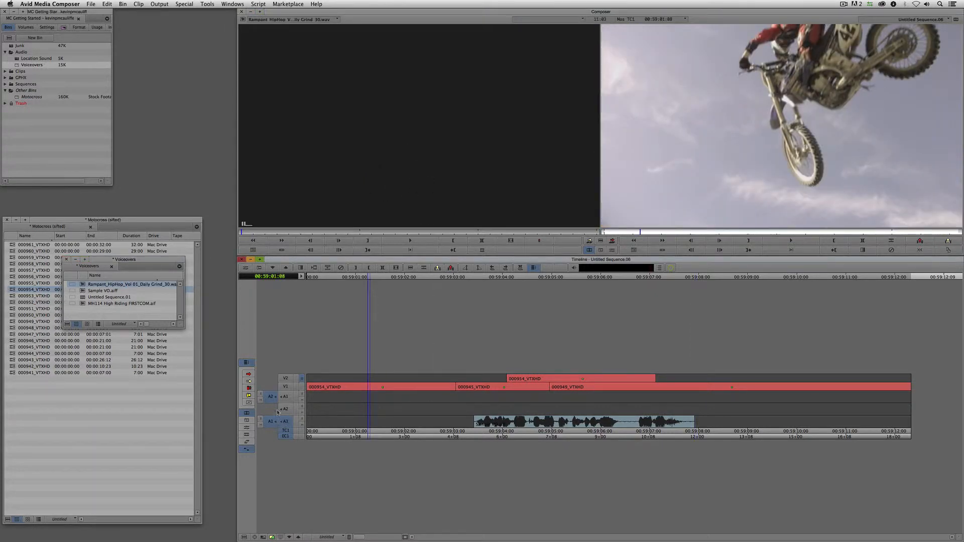
mouse_move(273, 422)
mouse_down()
mouse_move(284, 397)
mouse_move(284, 409)
mouse_up()
click(341, 406)
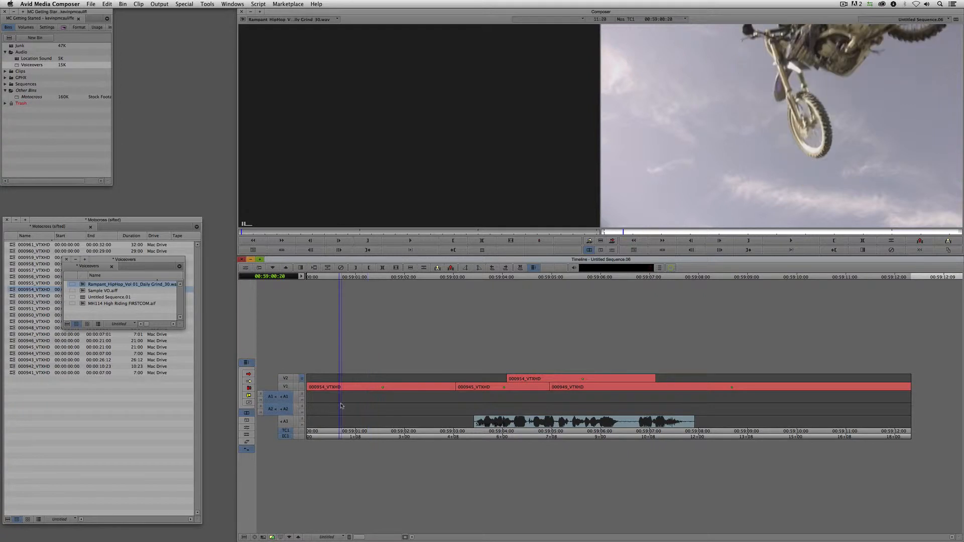
key(t)
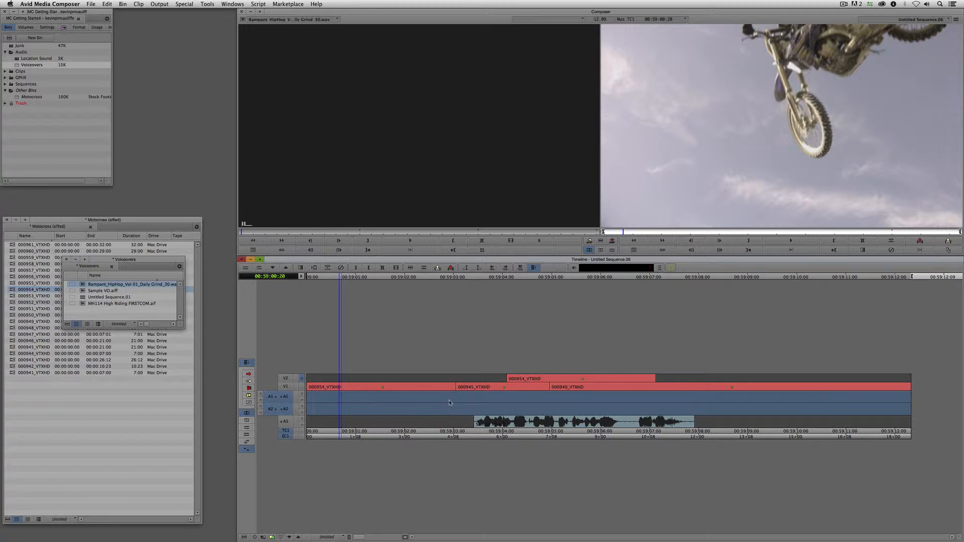
key(b)
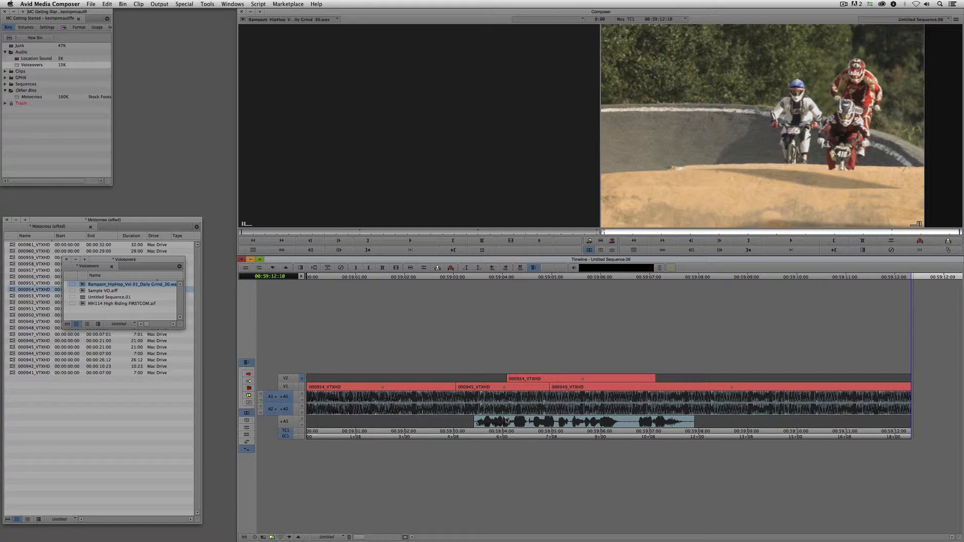
drag(439, 409, 307, 404)
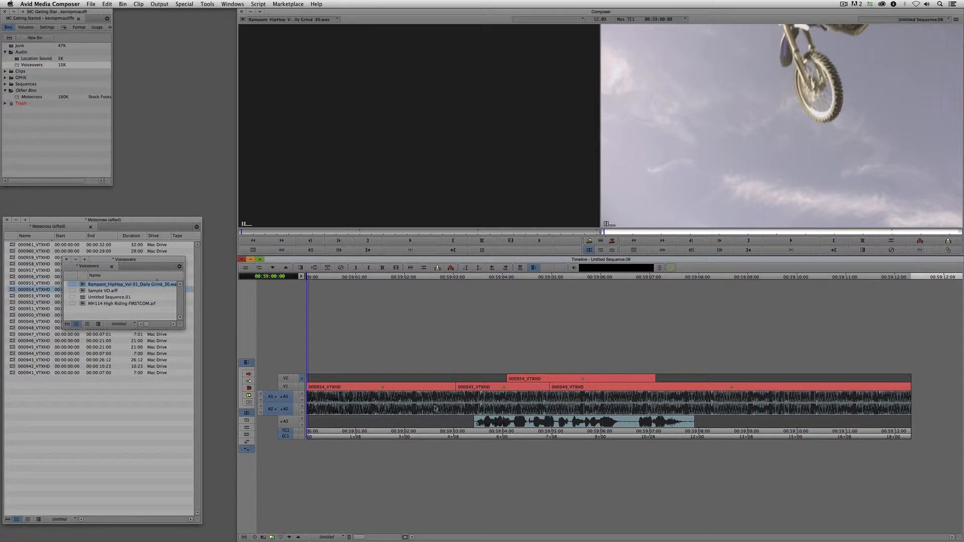
key(space)
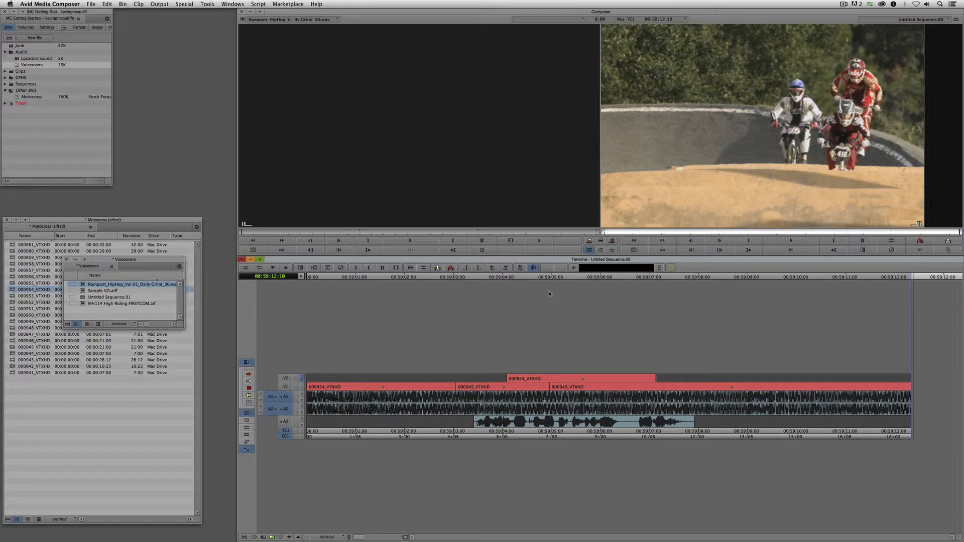
- Open the Audio Tool meters, dock them beside the bins, and widen and lengthen the window
key(super+1)
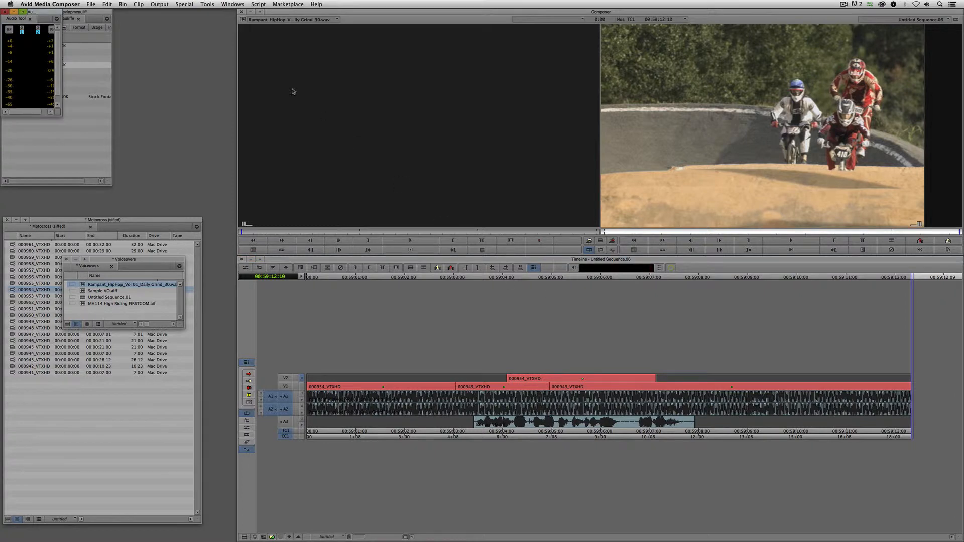
drag(36, 15, 147, 45)
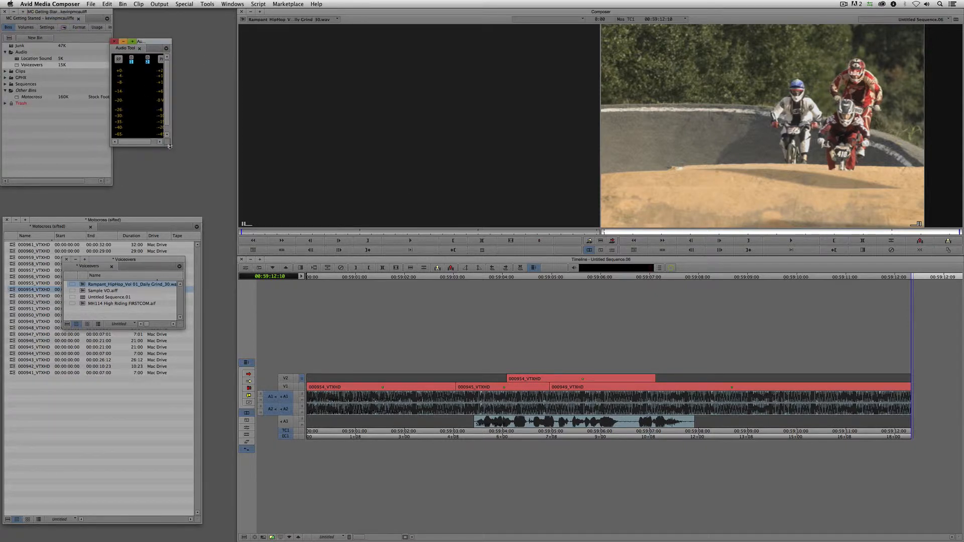
drag(172, 120, 227, 123)
click(207, 4)
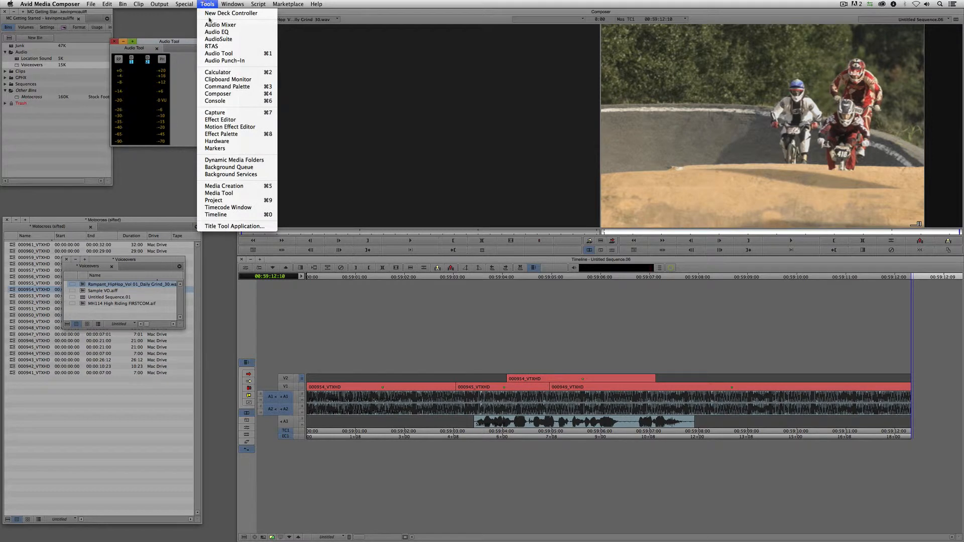
click(203, 53)
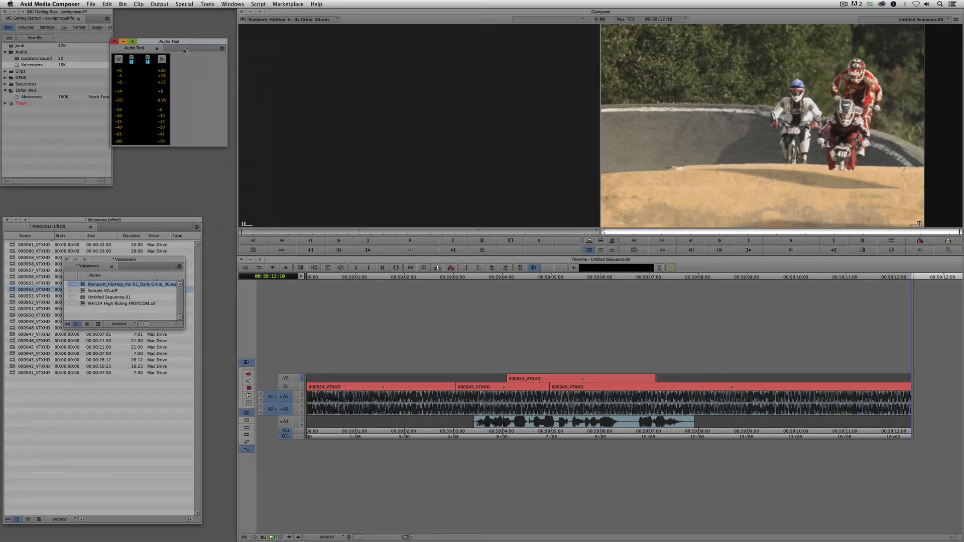
drag(189, 148, 200, 206)
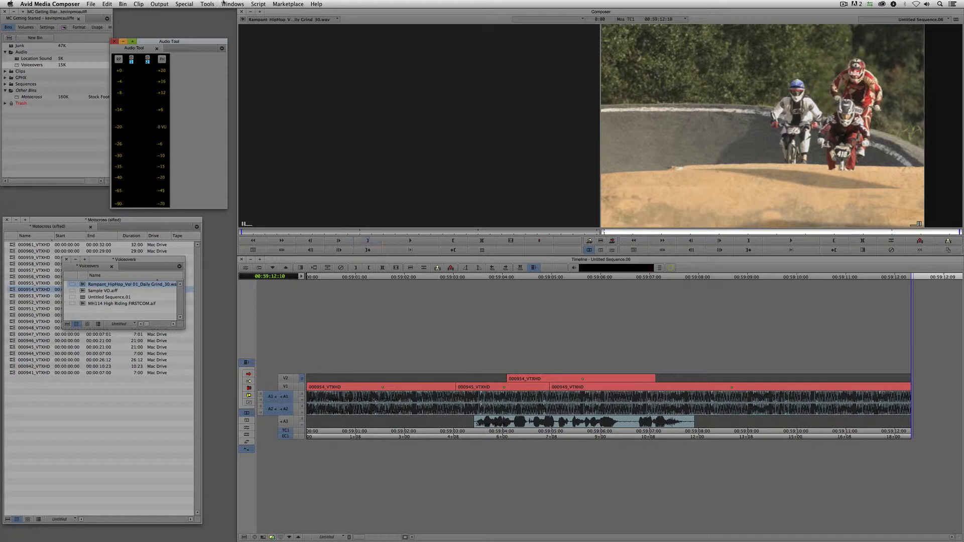
click(207, 4)
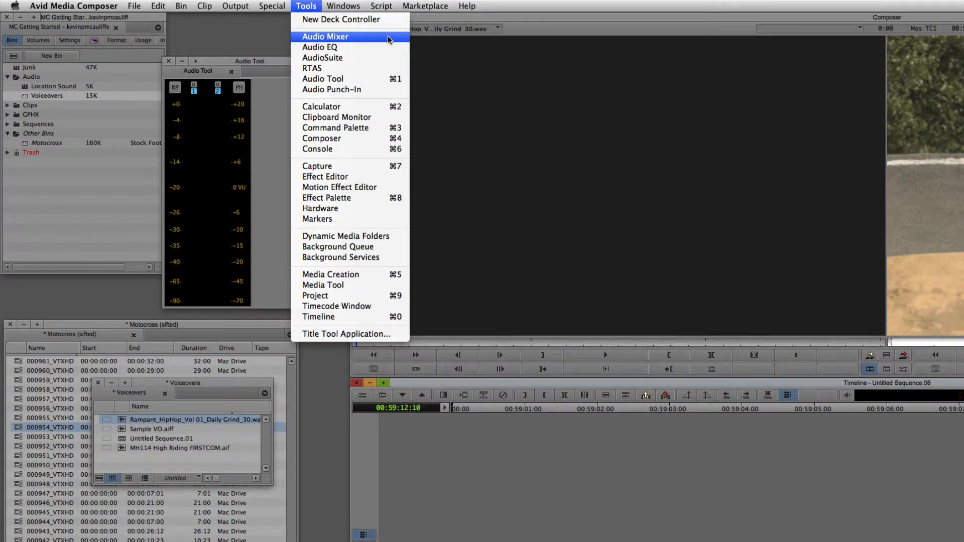
- Open the Audio Mixer and set mono track panning to Alternating L/R in Audio Settings
click(262, 25)
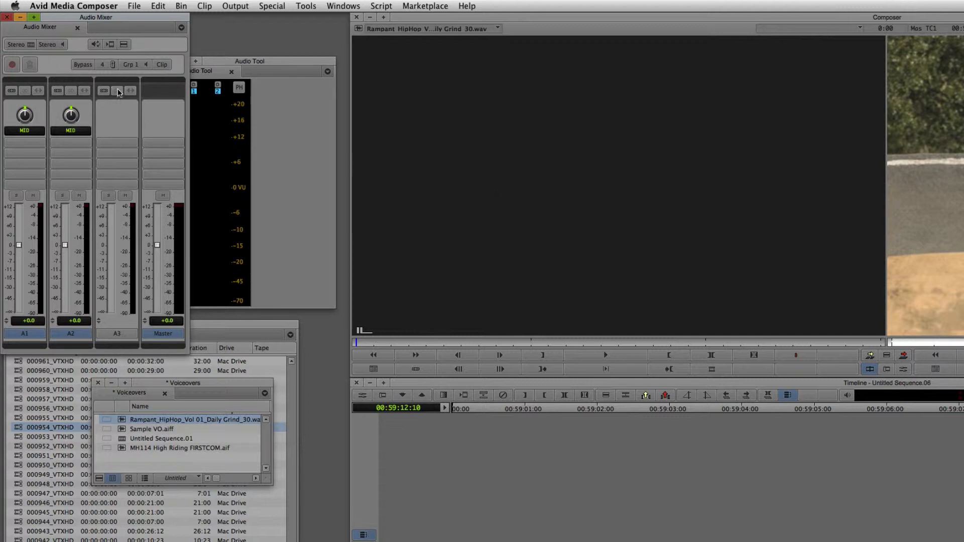
drag(73, 15, 525, 56)
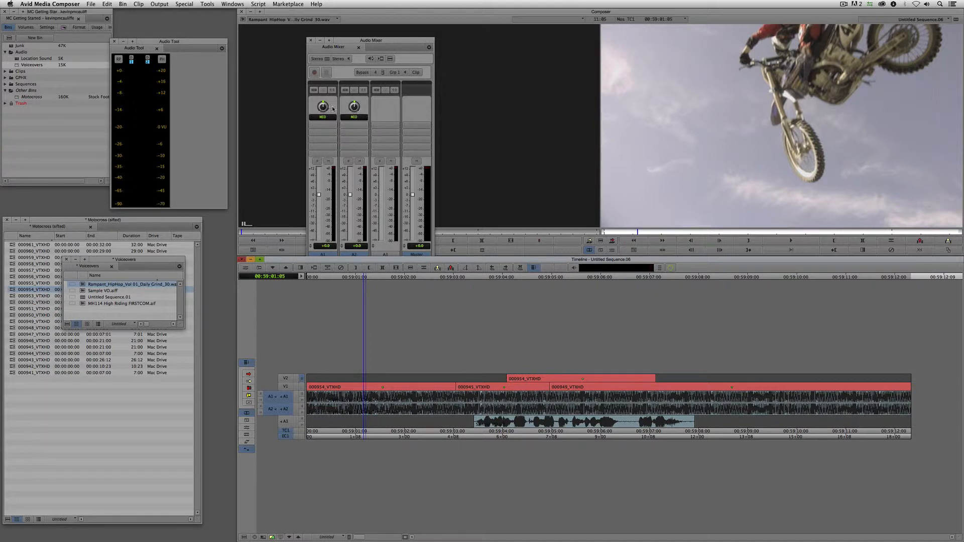
click(47, 28)
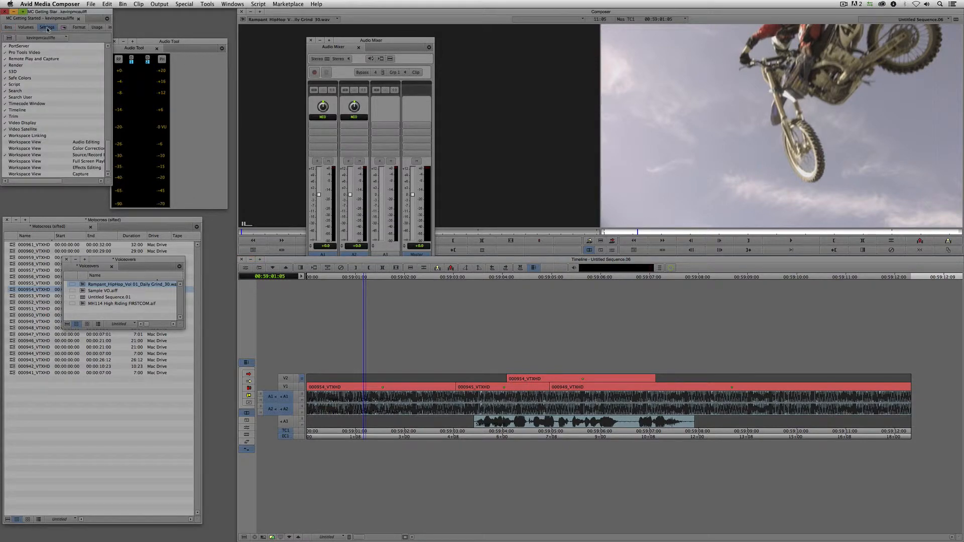
scroll(107, 149, down, 10)
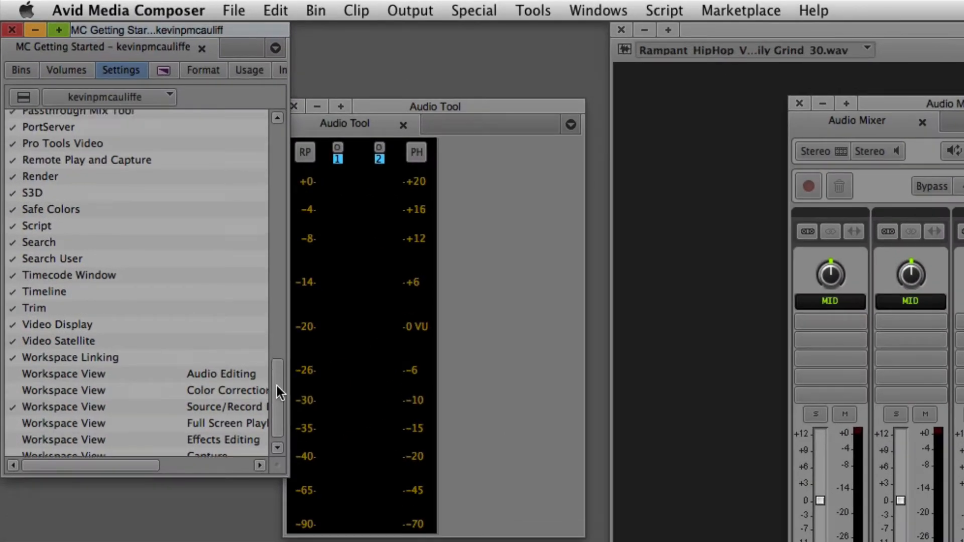
drag(276, 385, 279, 131)
double_click(55, 134)
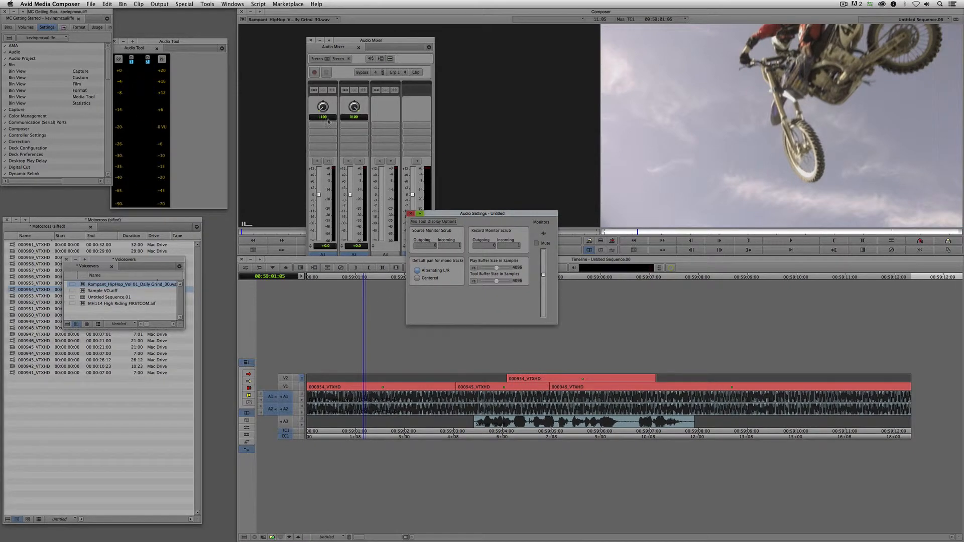
click(410, 213)
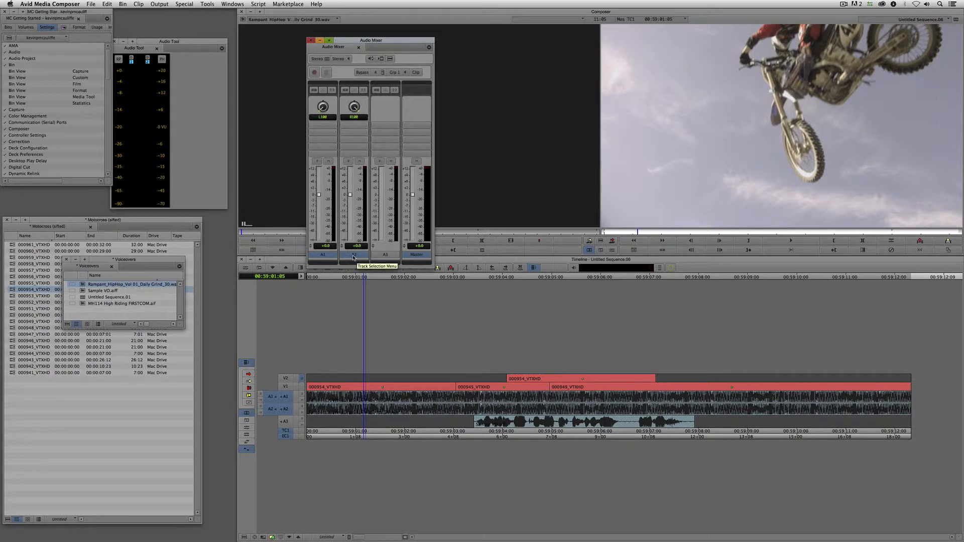
- Group A2 with A1 in the Audio Mixer and lower both music tracks to -16 dB
click(497, 402)
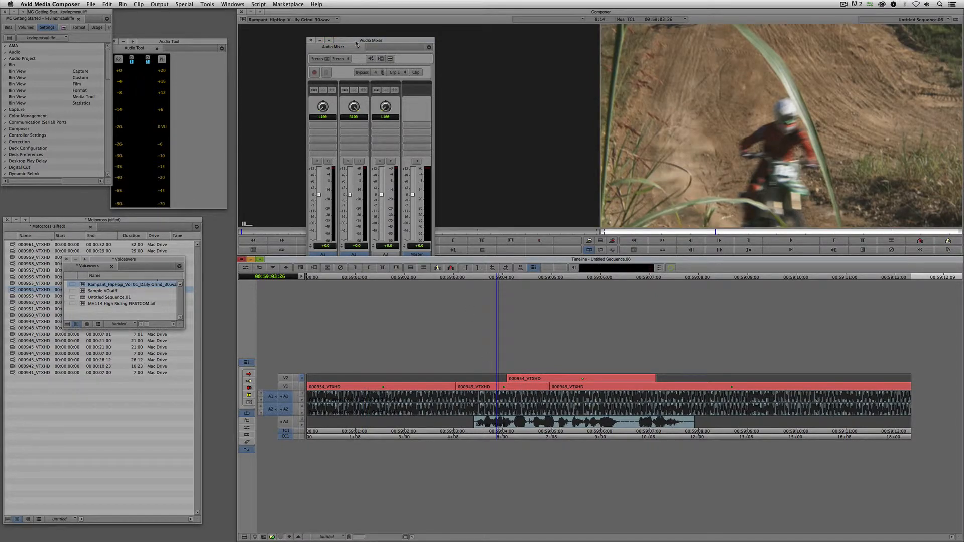
drag(356, 41, 395, 22)
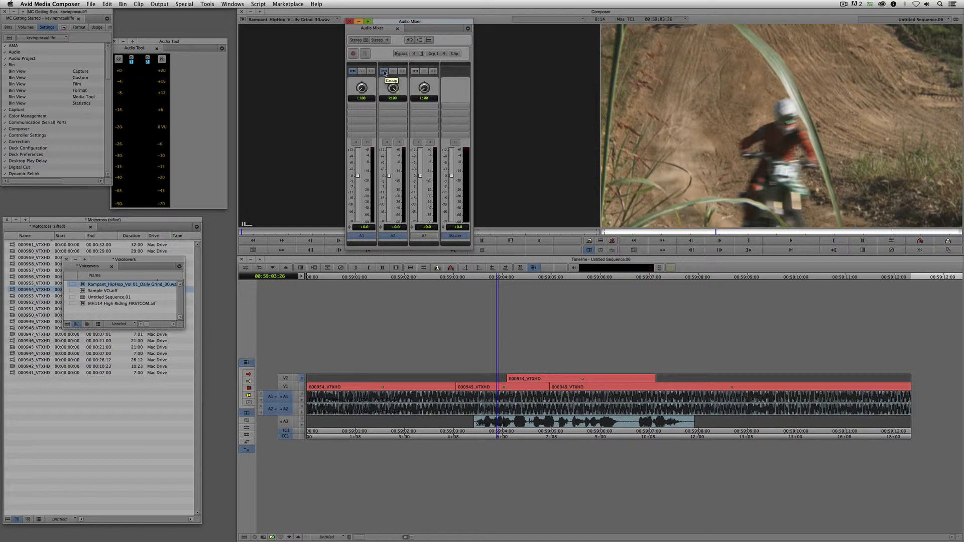
click(385, 72)
mouse_move(389, 176)
mouse_down()
mouse_move(391, 188)
mouse_move(393, 174)
mouse_up()
- Play the sequence to hear the lowered music, then solo A3 and play the voiceover alone
click(299, 402)
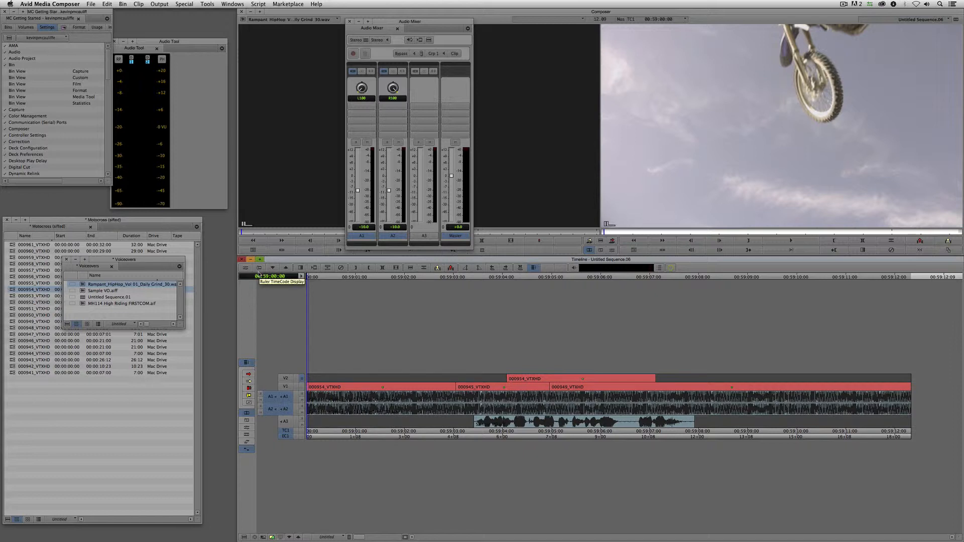
key(space)
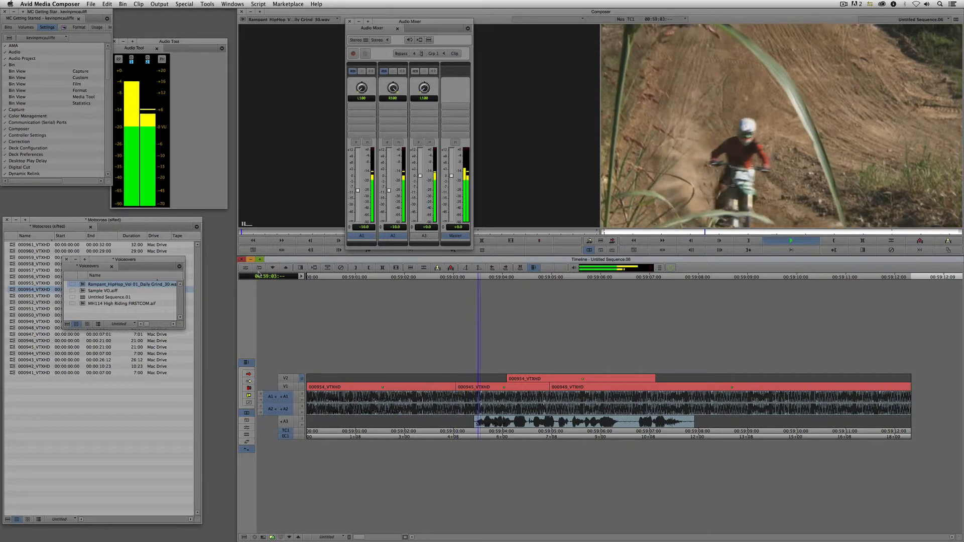
key(space)
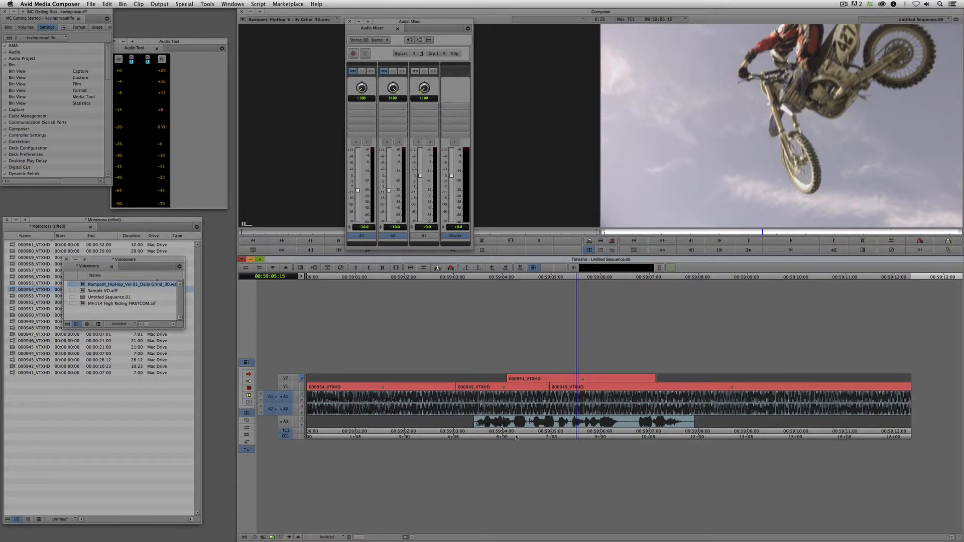
click(463, 424)
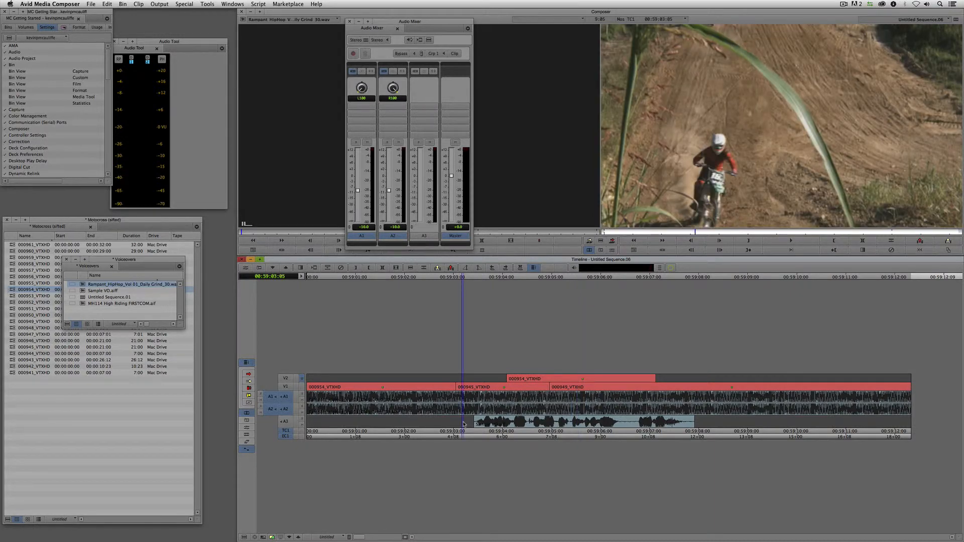
click(302, 420)
key(space)
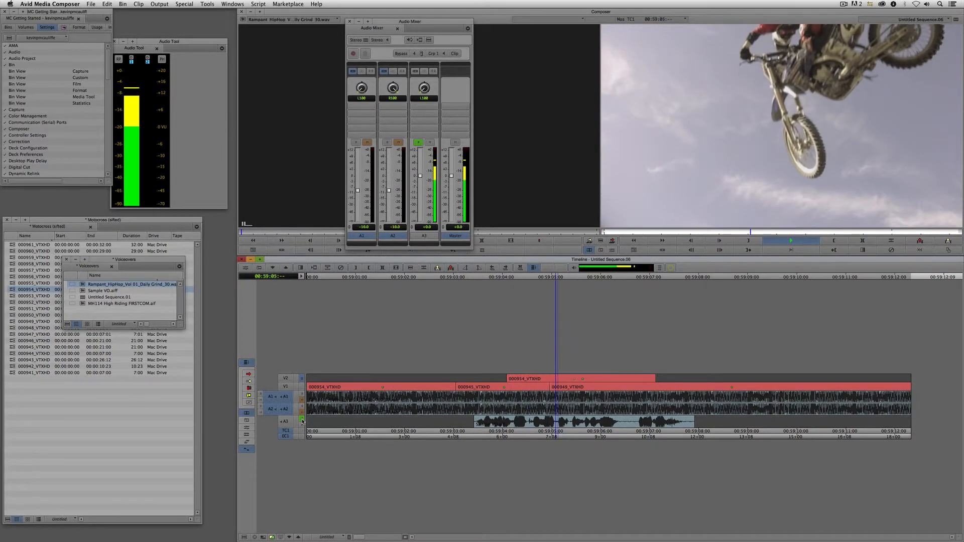
key(space)
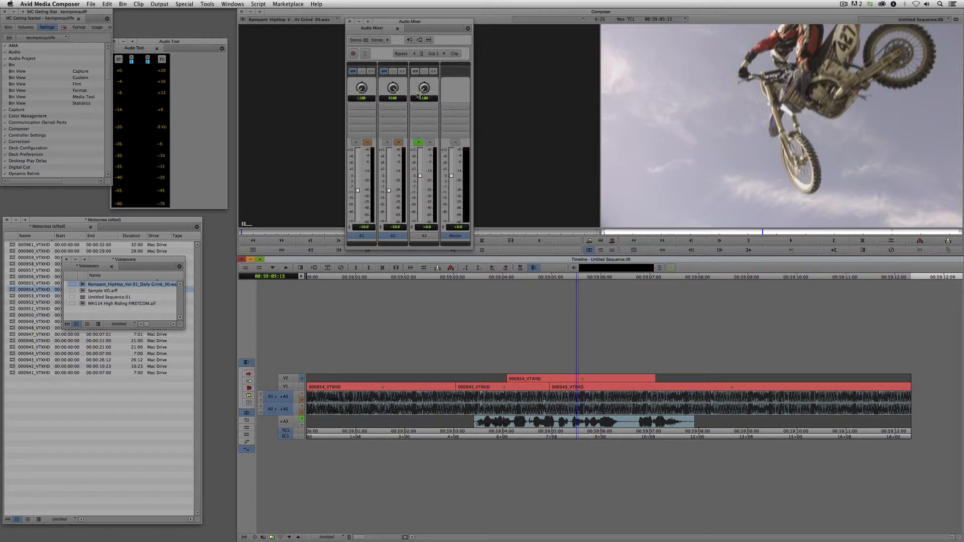
- Centre the A3 voiceover's pan, replay to check it, and park at 00:59:03:08
drag(421, 96, 473, 83)
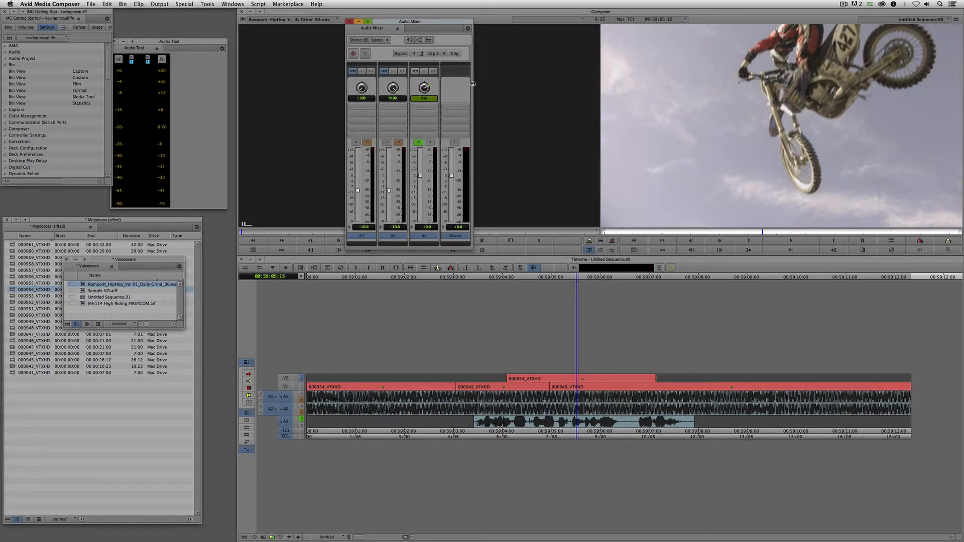
alt+click(425, 91)
click(471, 431)
key(space)
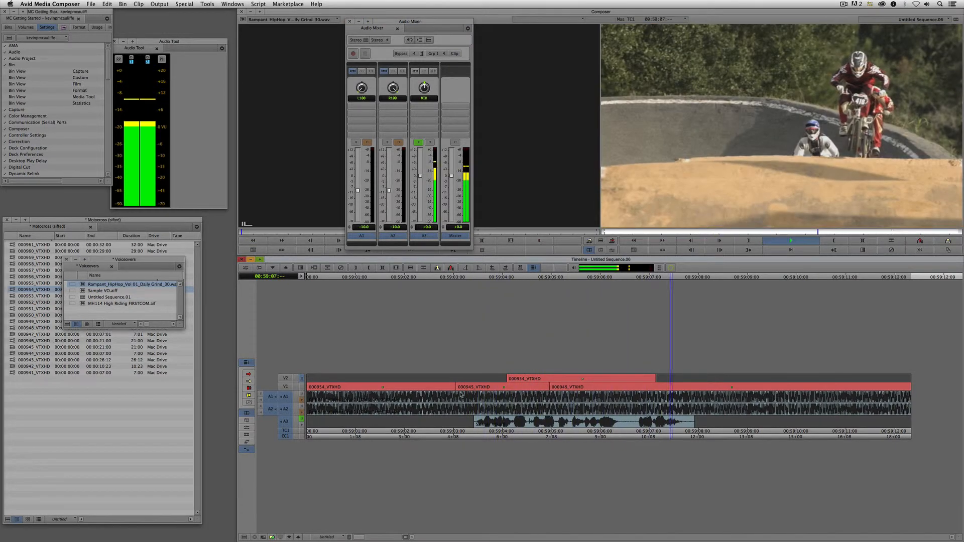
key(space)
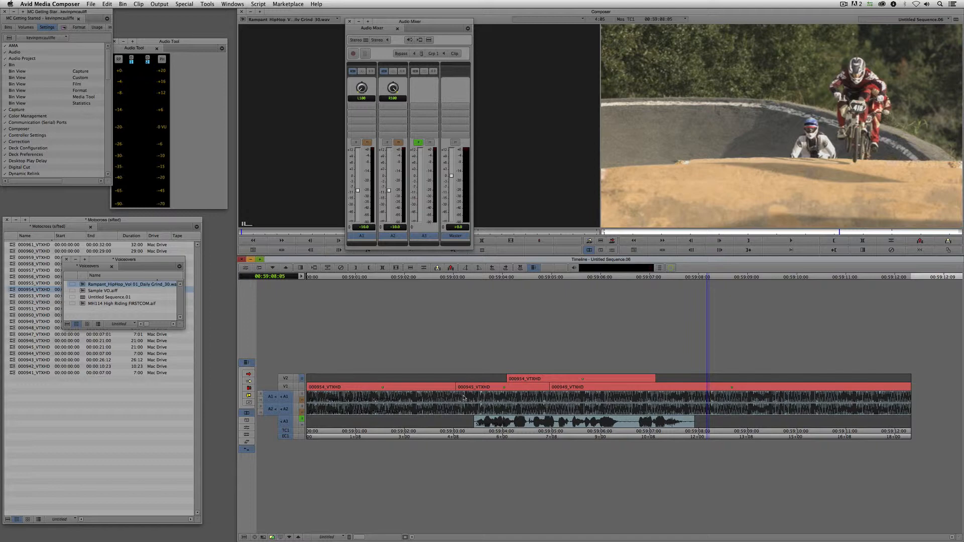
click(467, 398)
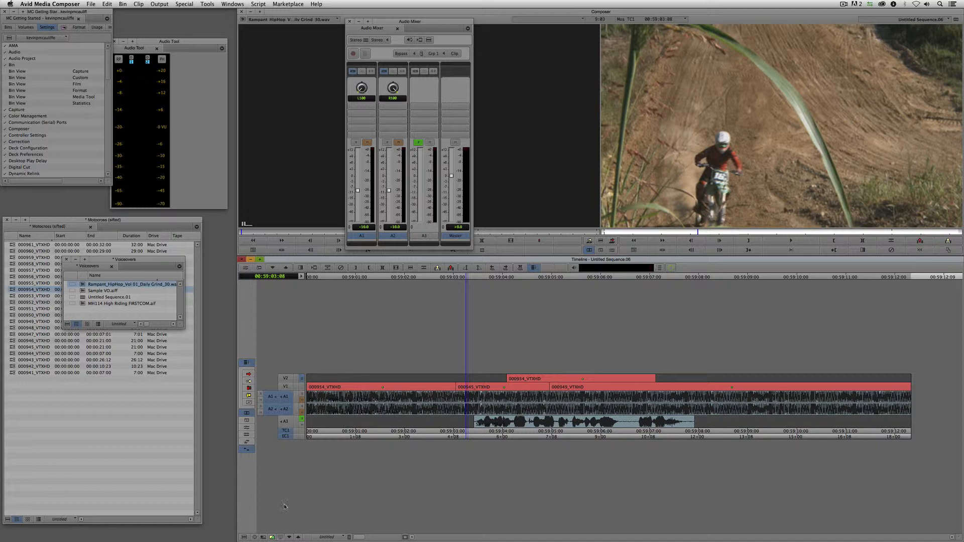
- Set timeline Audio Data to None and add an edit on A1 and A2 at 00:59:03:08
click(244, 537)
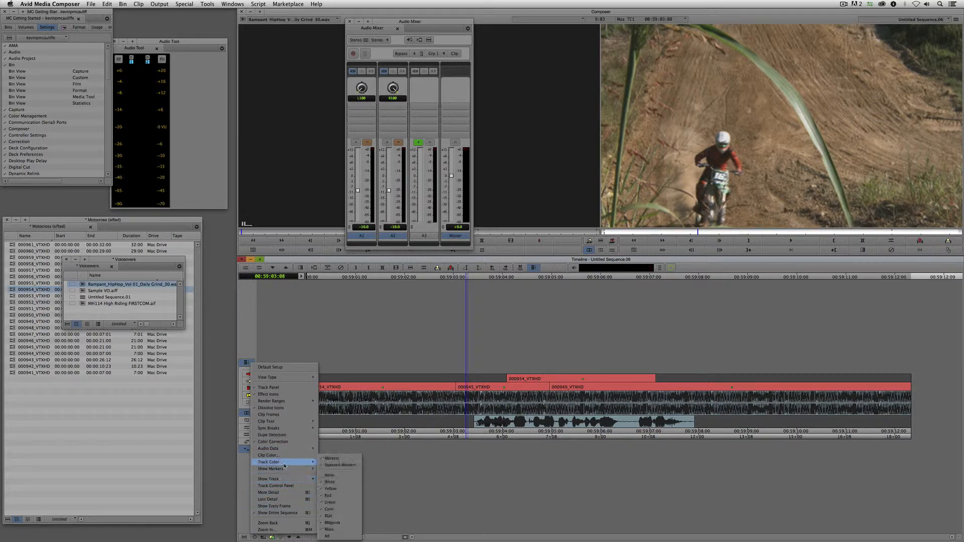
mouse_move(289, 451)
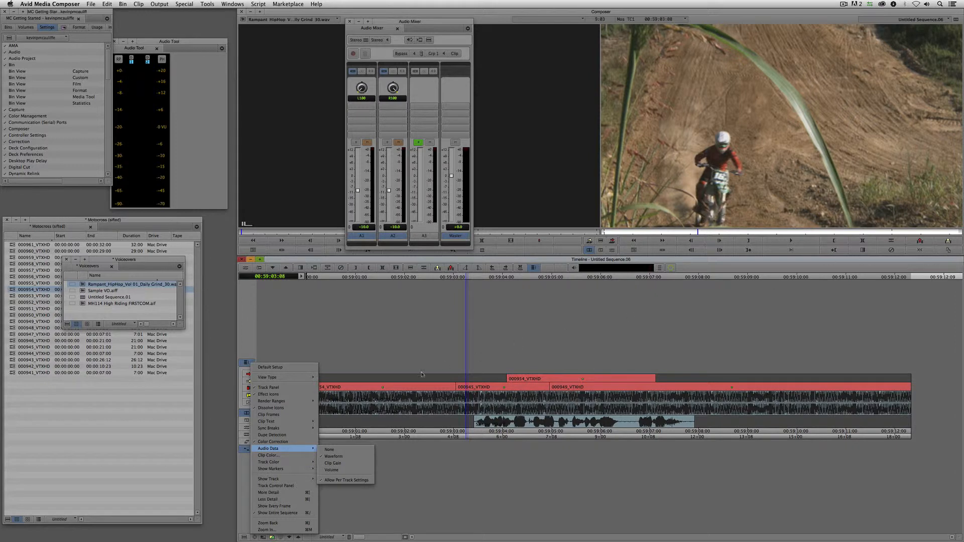
click(340, 450)
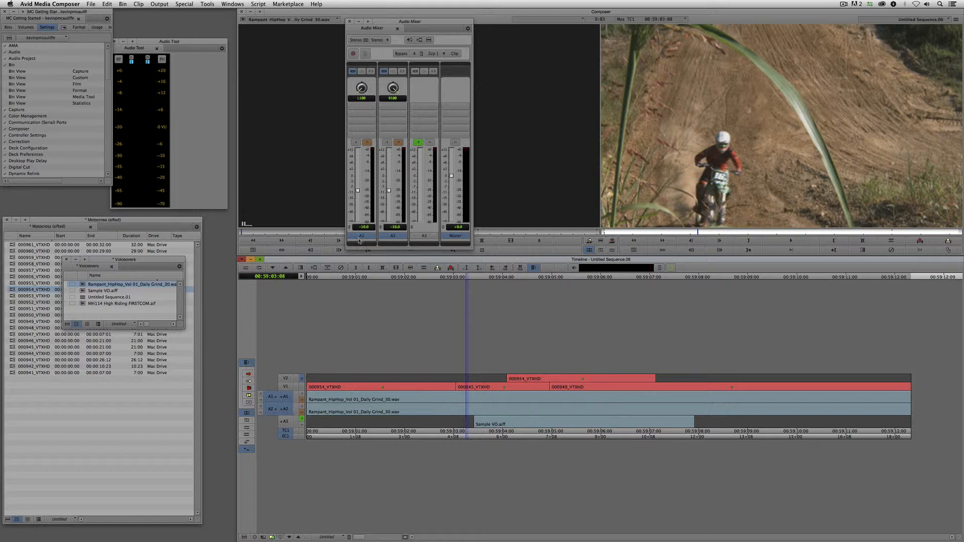
click(424, 269)
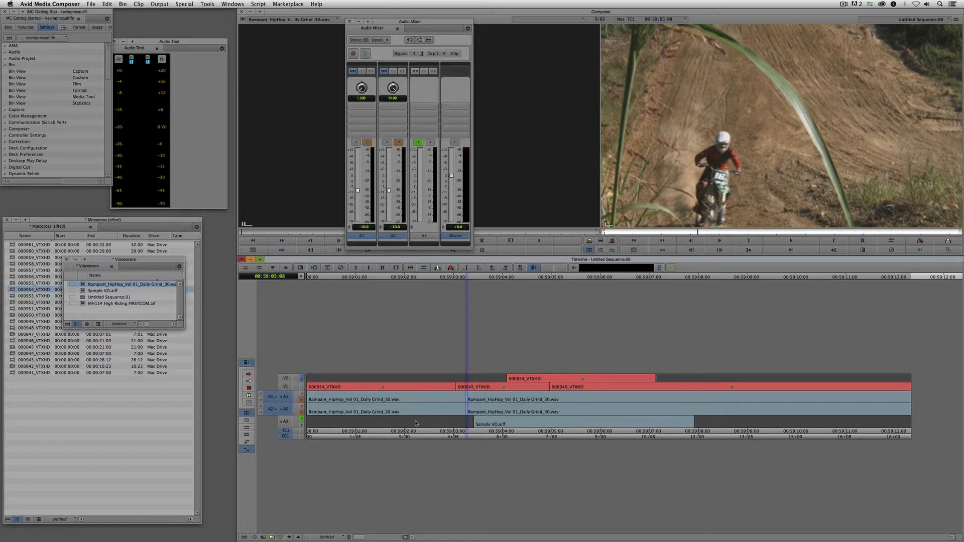
- Cut the music on A1 and A2 at 00:59:08:04, then park at 00:59:03:03
click(705, 409)
click(424, 269)
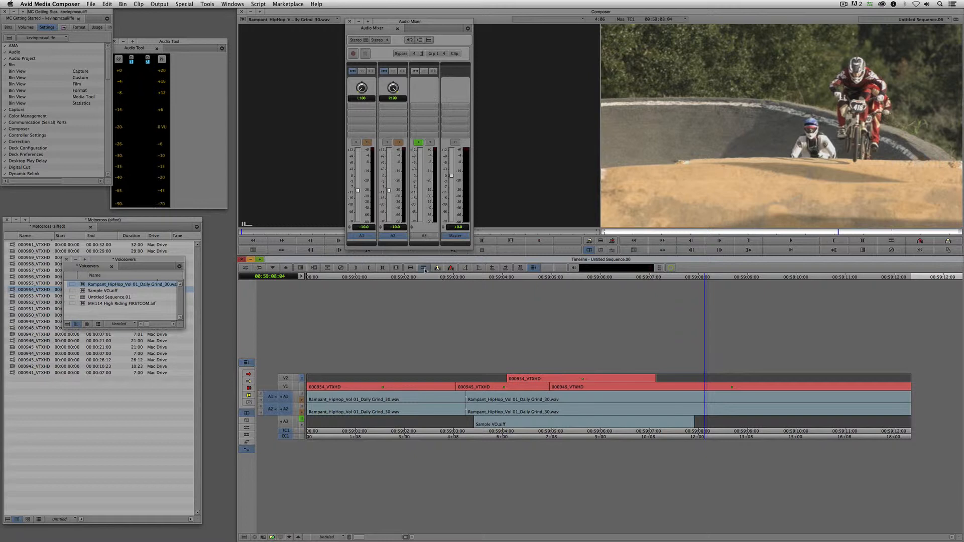
click(530, 411)
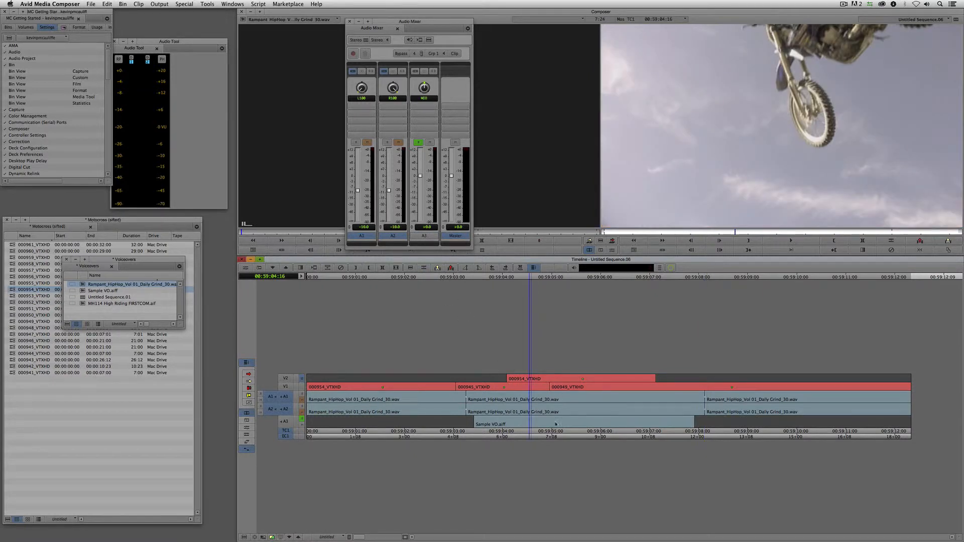
click(399, 228)
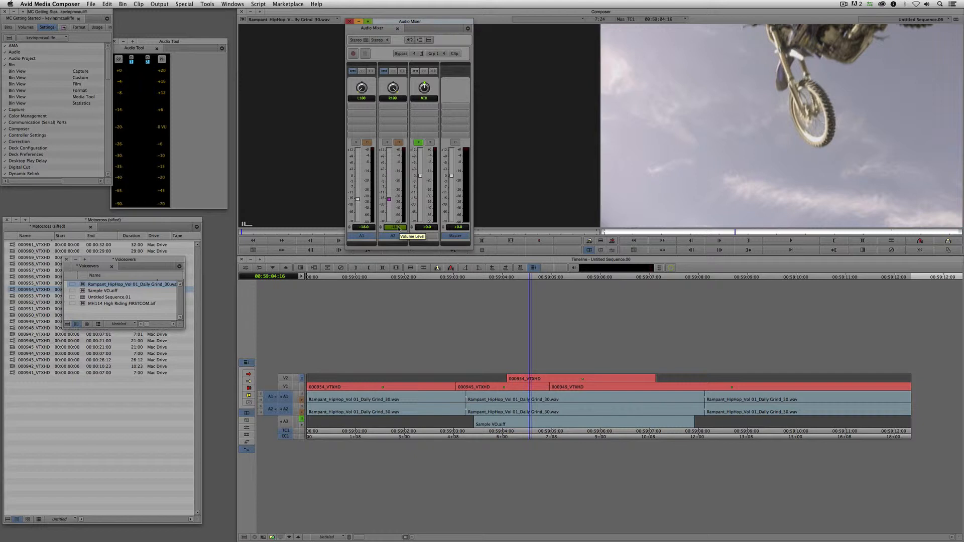
click(457, 404)
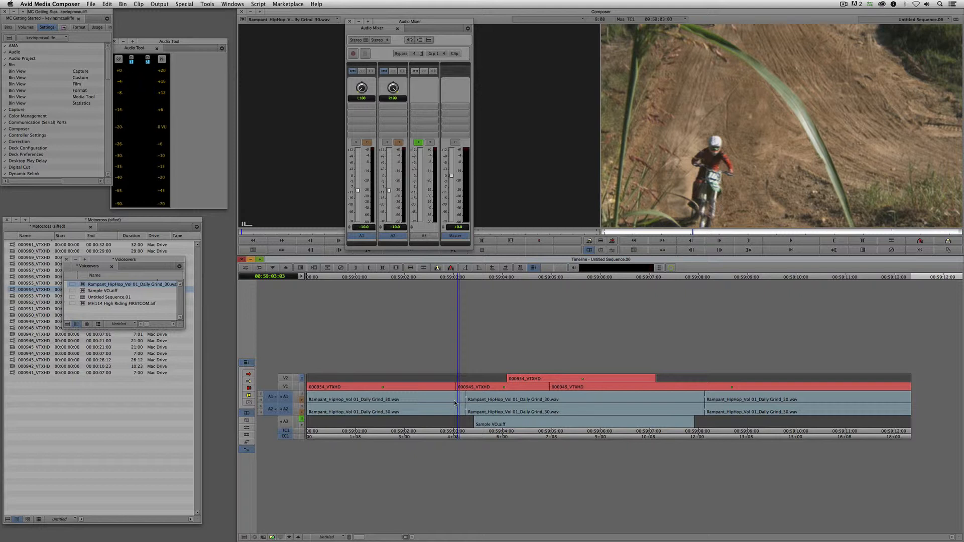
- Mark In and Out around both music cuts, add 24-frame dissolves to all, and unsolo A3
key(i)
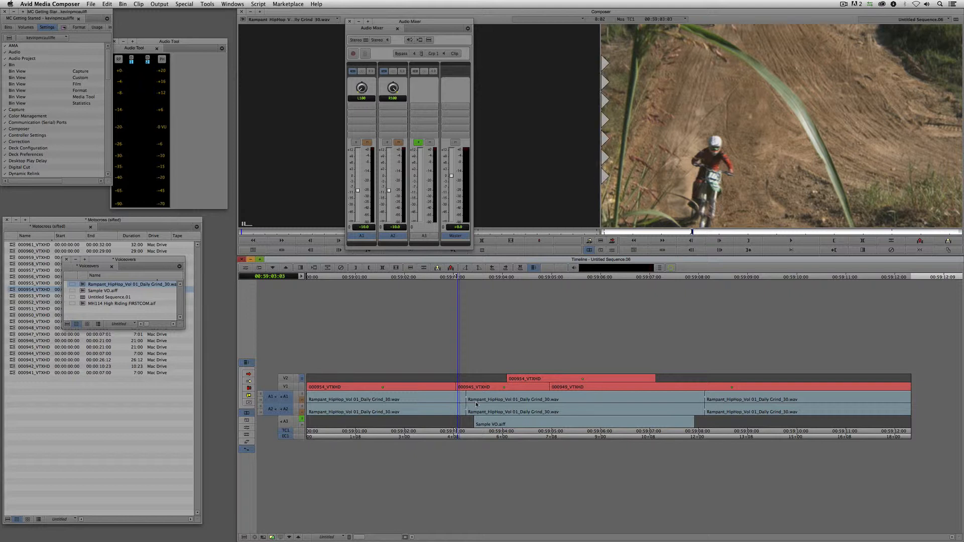
click(715, 408)
key(o)
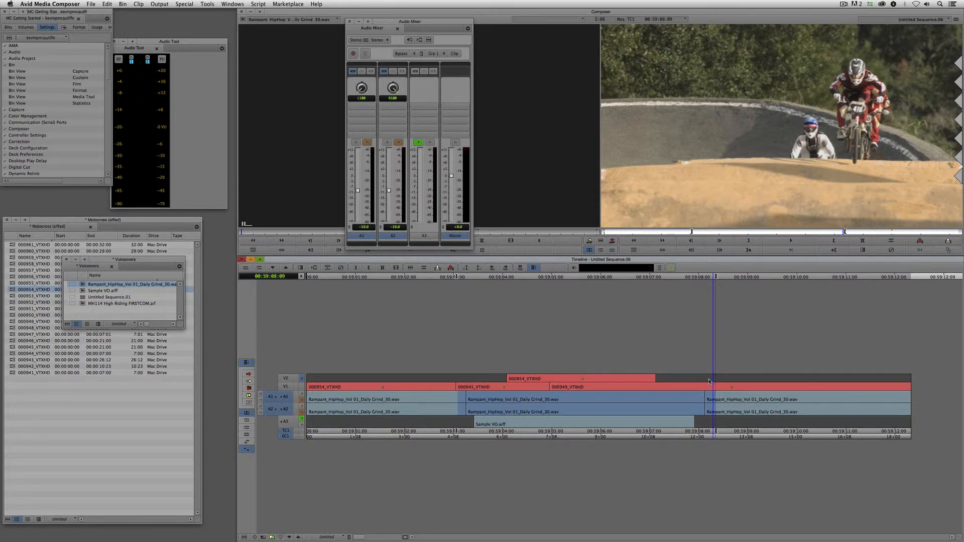
key(backslash)
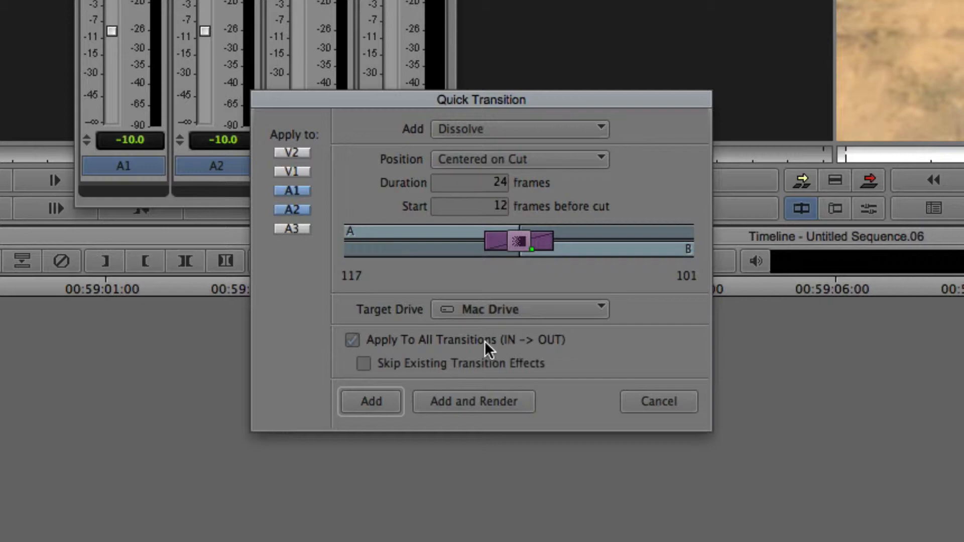
click(372, 404)
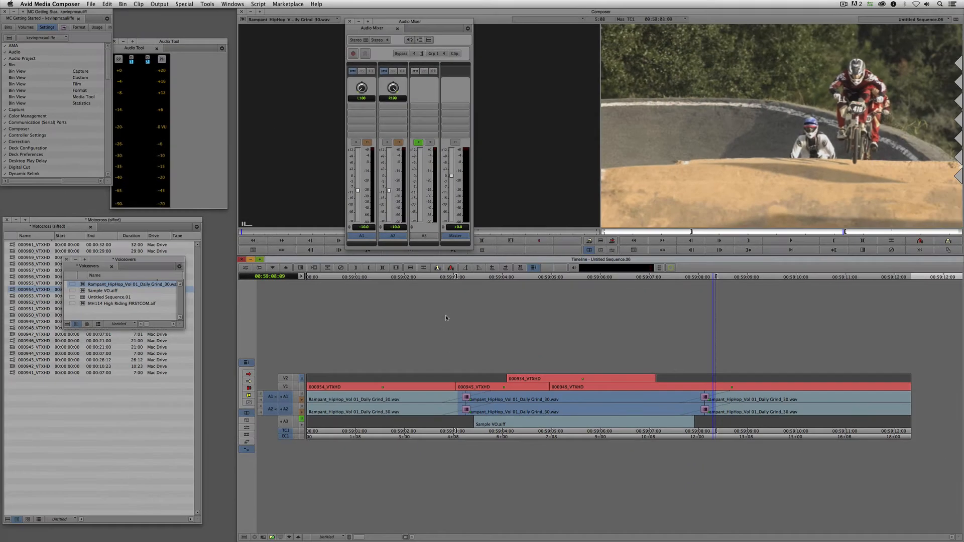
drag(458, 415, 275, 415)
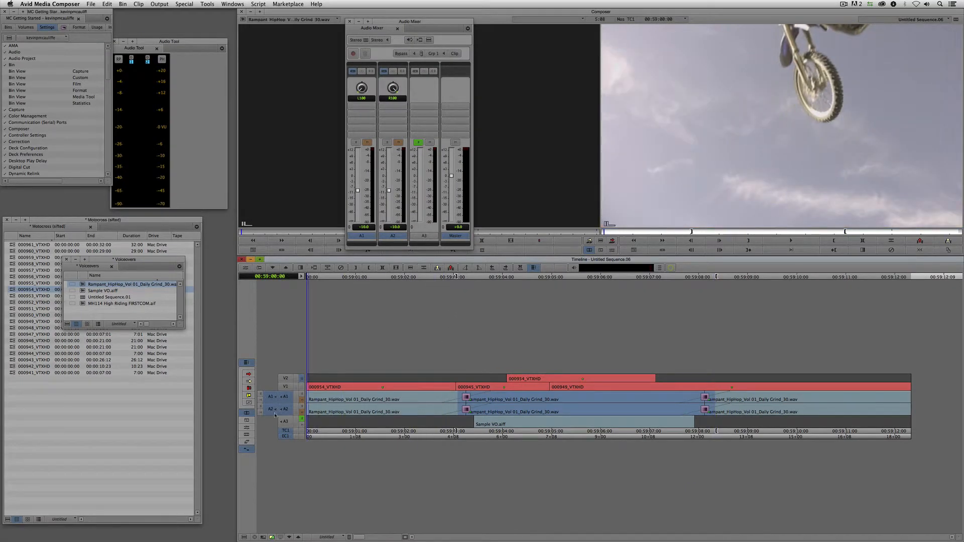
click(301, 420)
key(space)
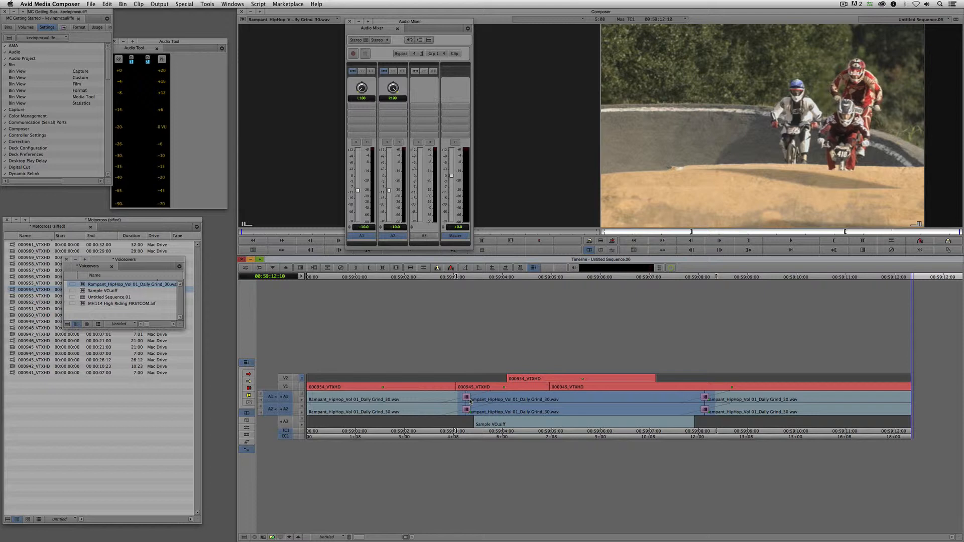
- Save the bins and use Segment Mode to drop clip 000954 from V2 onto V1
key(super+s)
click(248, 374)
drag(548, 379, 547, 387)
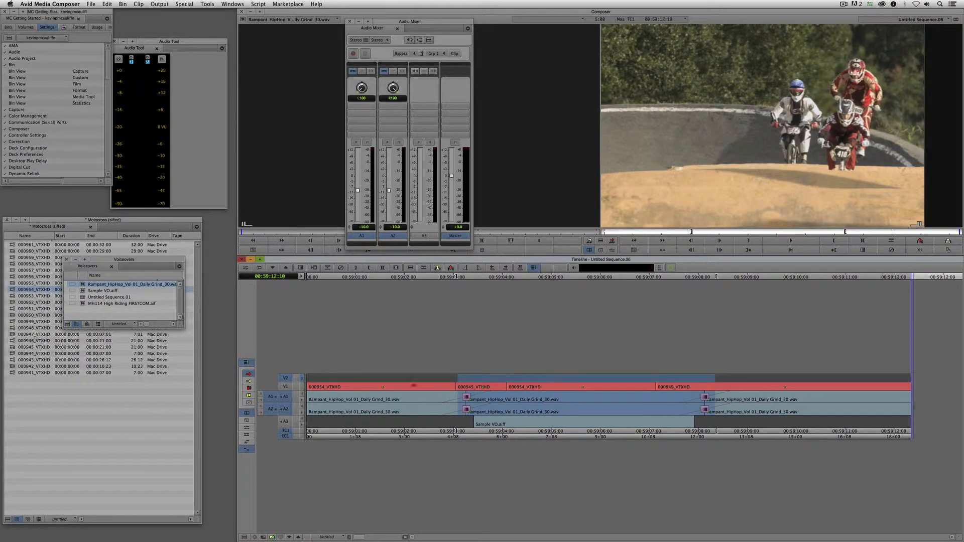
click(250, 375)
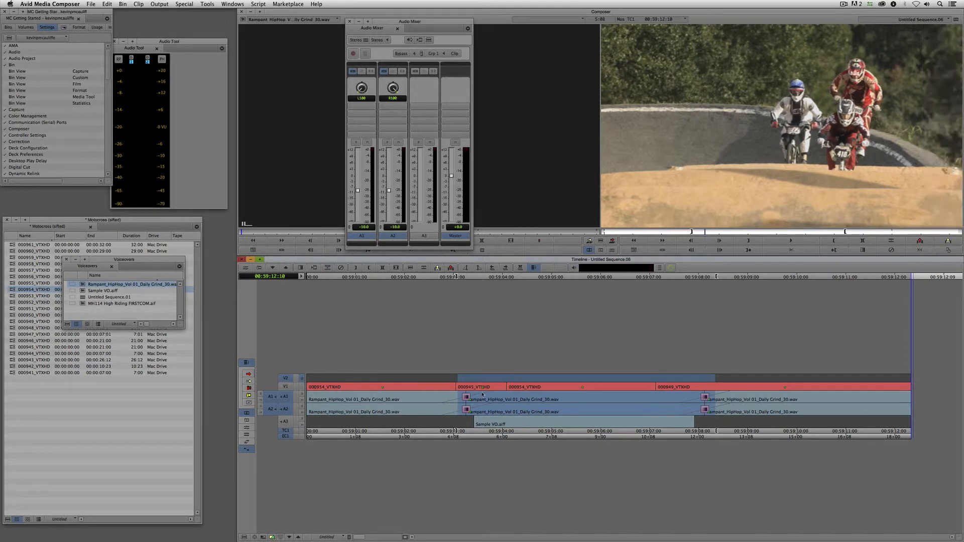
mouse_move(489, 395)
mouse_down()
mouse_move(512, 388)
mouse_move(484, 390)
mouse_move(509, 391)
mouse_move(486, 404)
mouse_move(503, 404)
mouse_up()
click(285, 397)
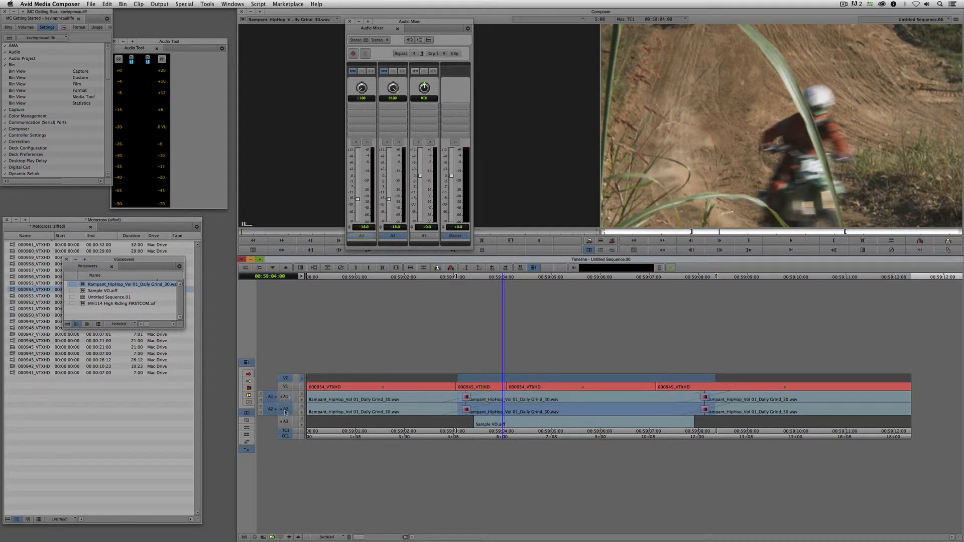
- Select only track V1, enter Trim mode at the 000945/000954 cut, and close the Audio Mixer
click(285, 409)
click(286, 379)
click(285, 387)
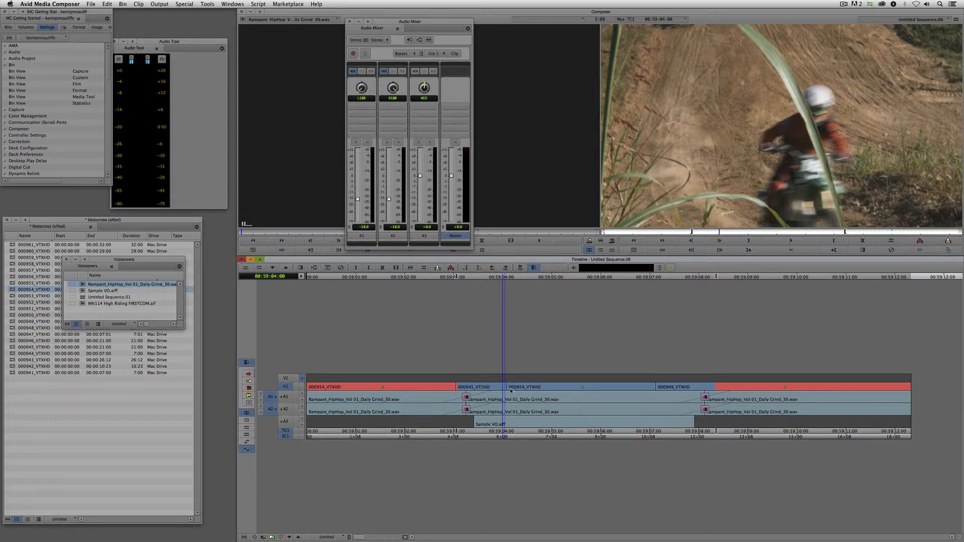
drag(511, 392, 508, 392)
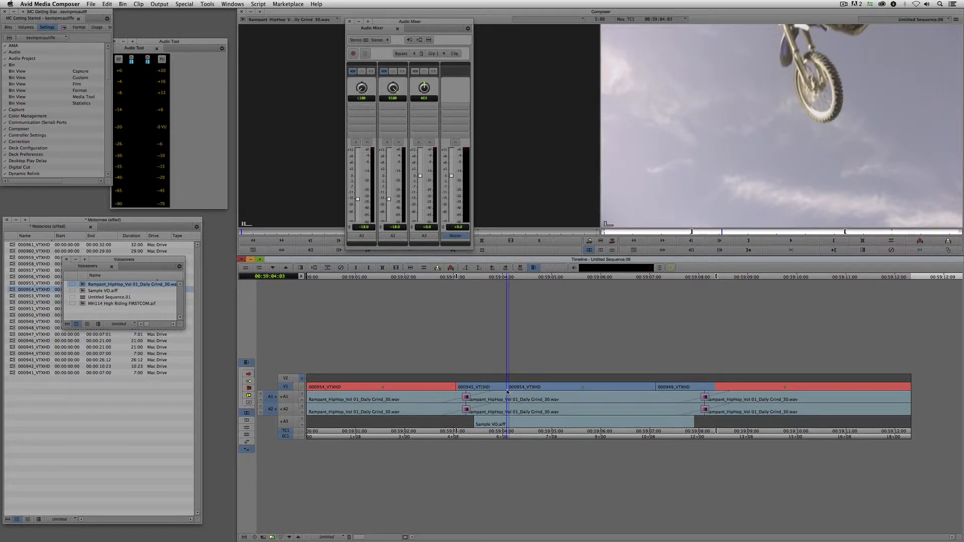
key(u)
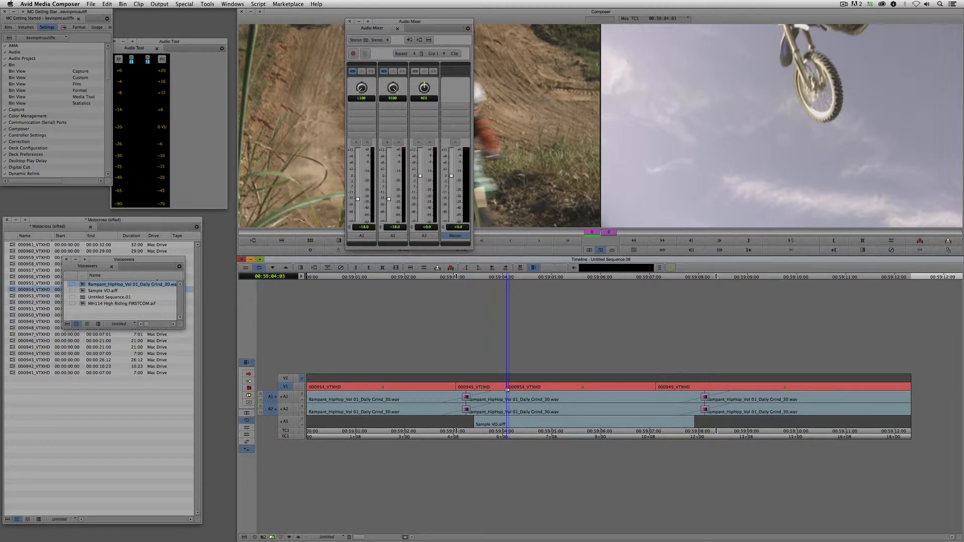
key(comma)
click(350, 21)
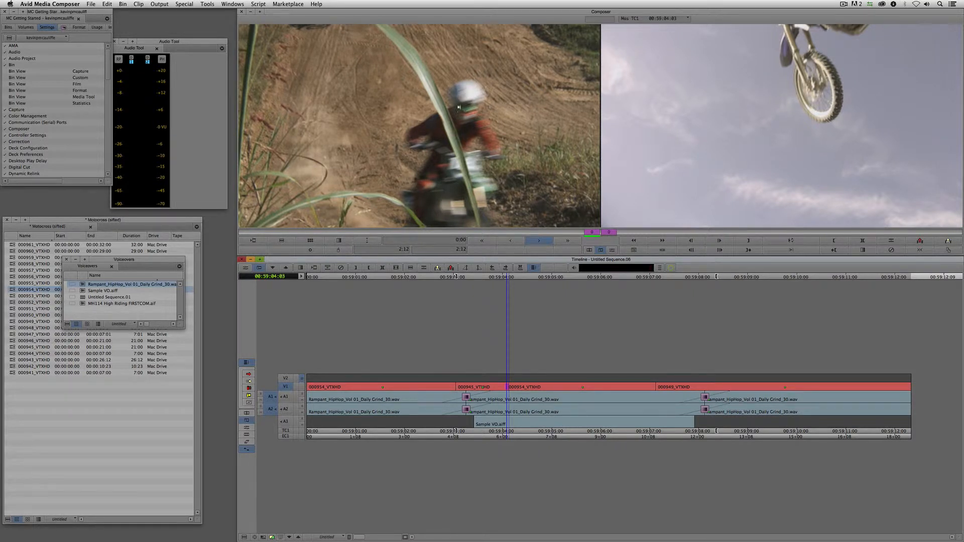
click(713, 178)
click(437, 114)
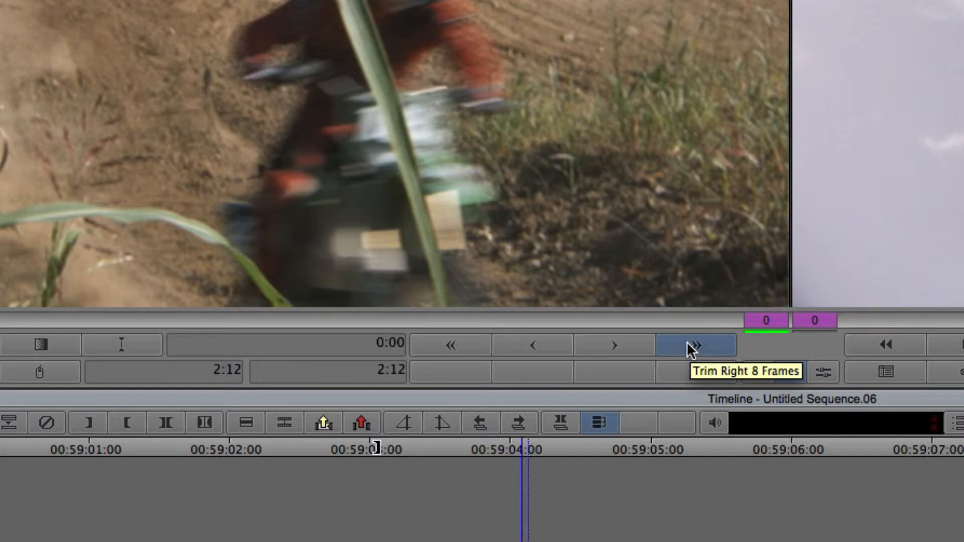
- Roll the V1 cut between 000945 and 000954 later, one frame at a time
click(614, 343)
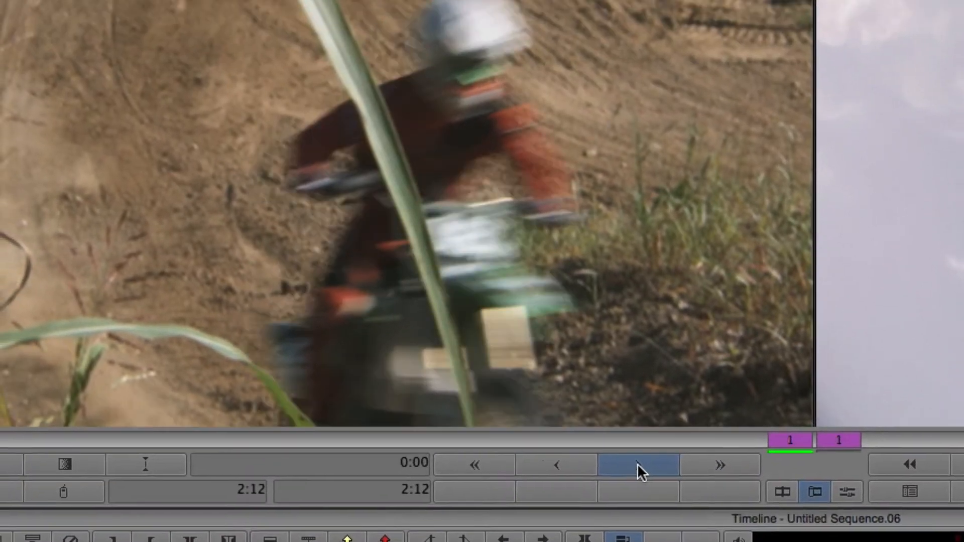
click(613, 344)
click(614, 343)
click(644, 498)
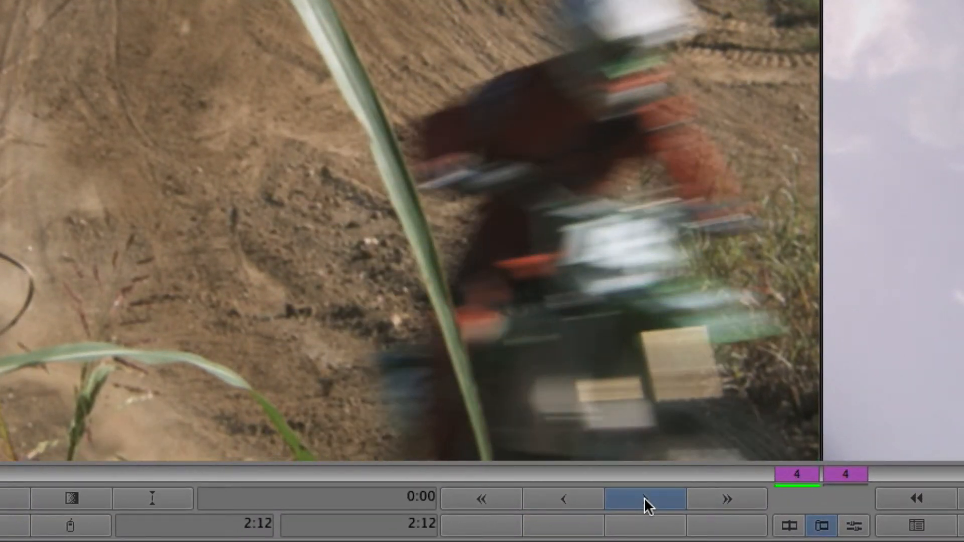
click(643, 498)
click(643, 498)
click(644, 499)
click(644, 498)
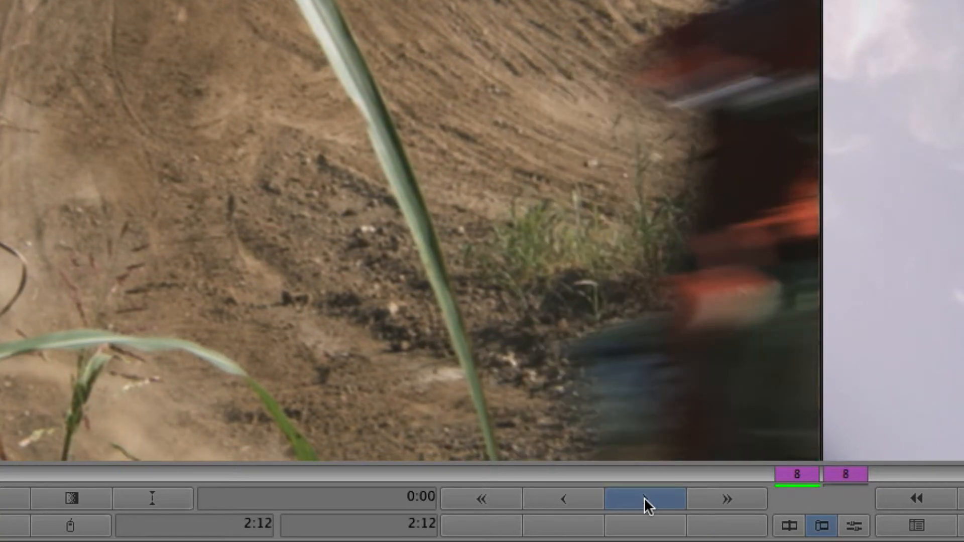
click(643, 498)
click(643, 498)
click(644, 498)
click(644, 498)
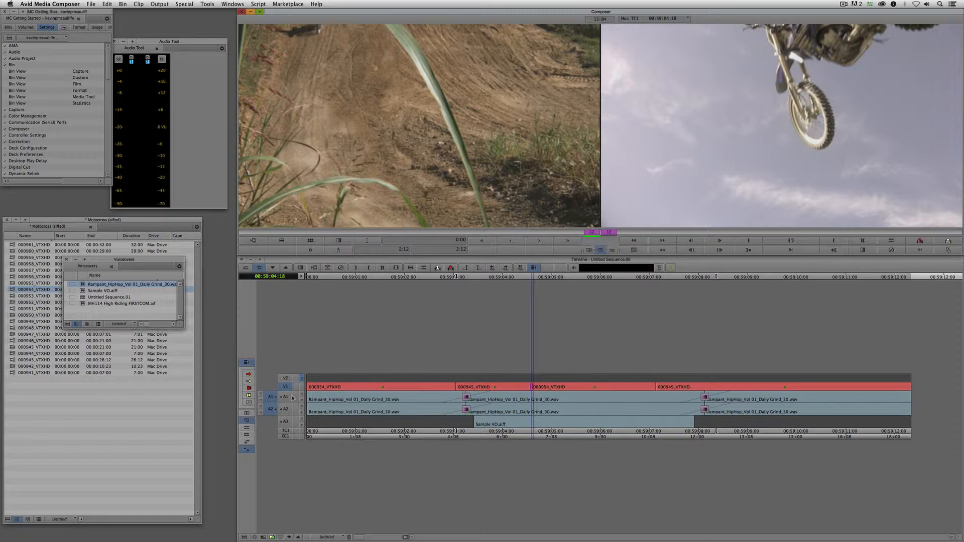
- Leave Trim mode and play back across the rolled cut to review it
click(249, 413)
click(472, 387)
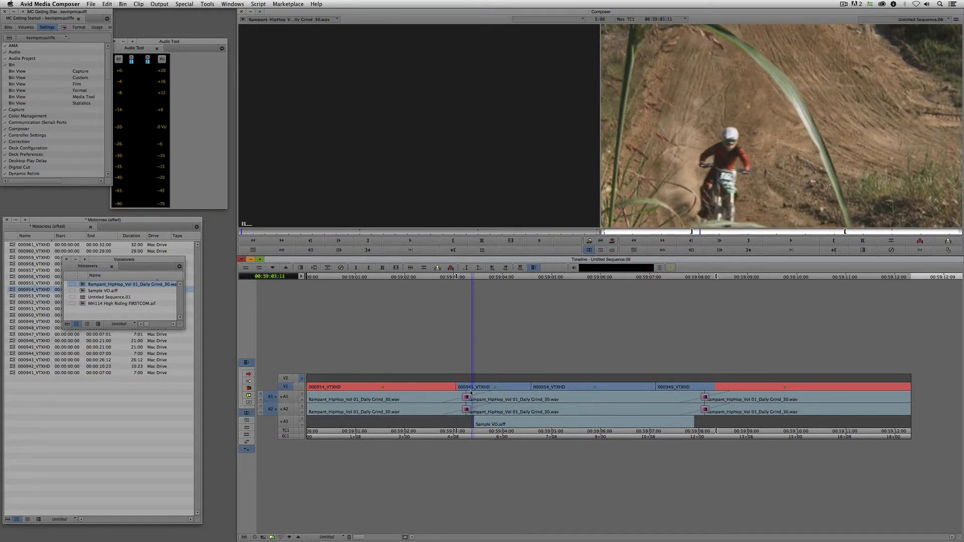
key(space)
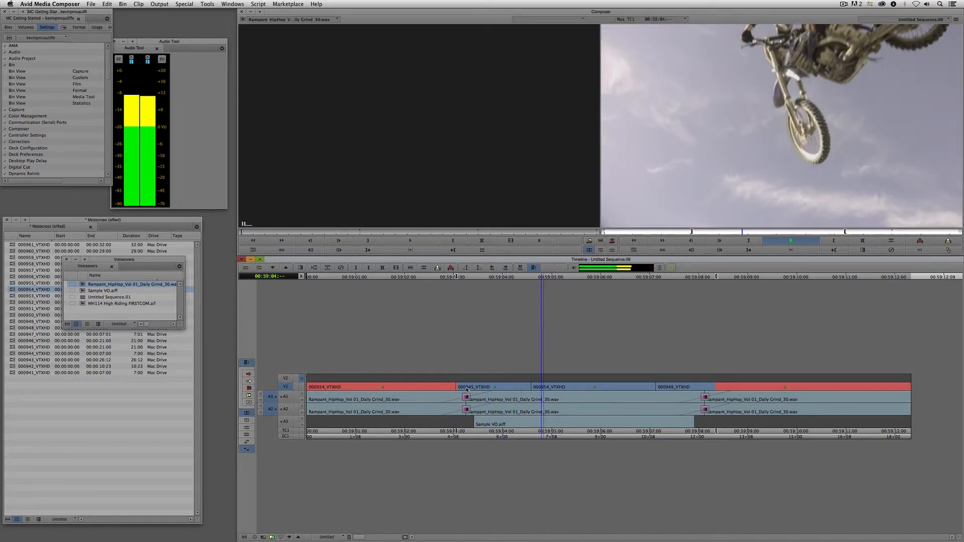
key(space)
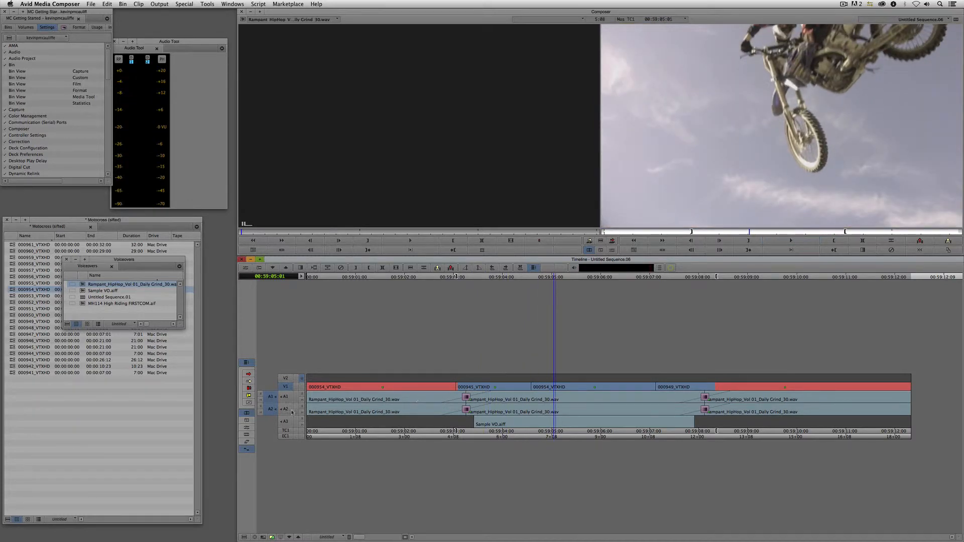
drag(303, 427, 302, 399)
- Scrub around the cut near 00:59:04:16 and reopen trimming on the incoming 000954 side only
click(531, 410)
mouse_move(531, 410)
mouse_down()
mouse_move(452, 409)
mouse_move(528, 402)
mouse_up()
key(u)
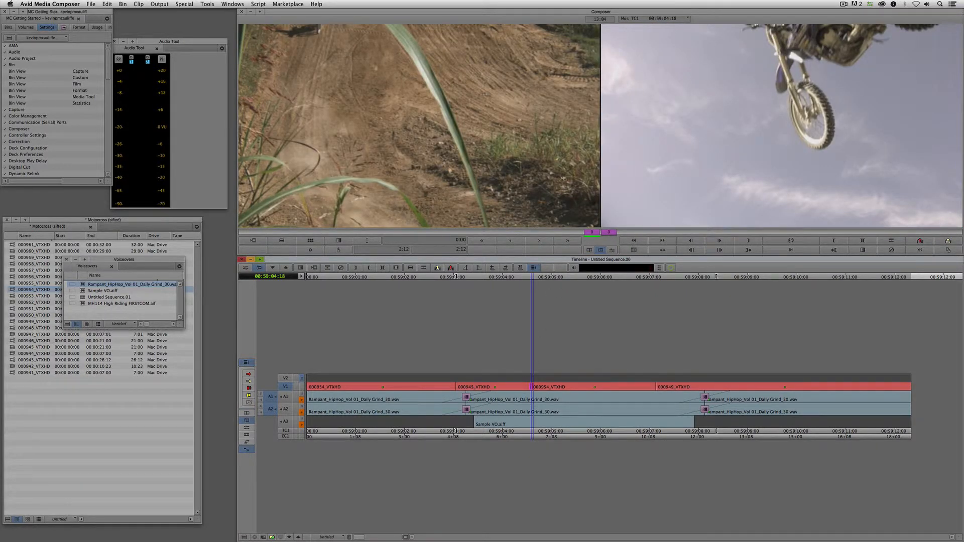
click(651, 95)
- Undo the twelve-frame roll and set the cut to trim only the outgoing side
key(super+z)
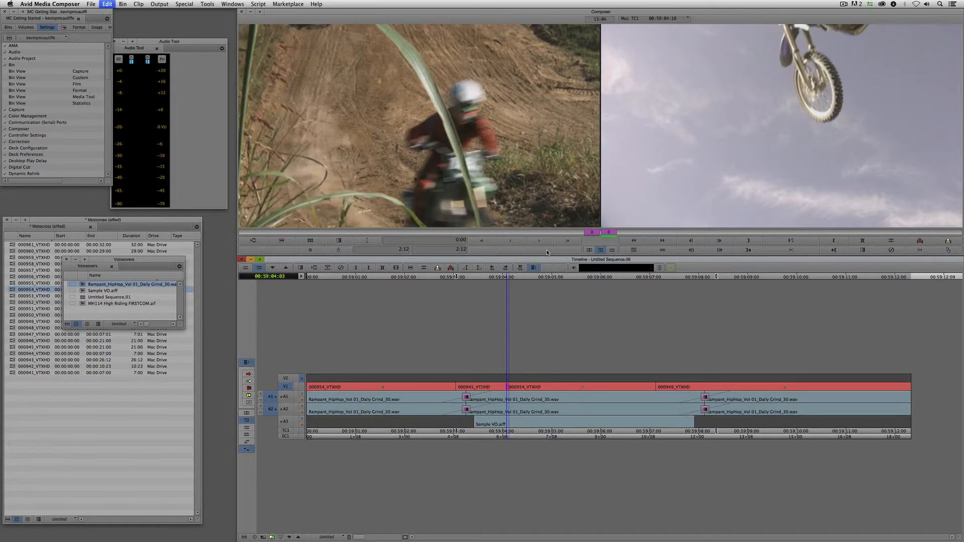
click(504, 174)
click(452, 128)
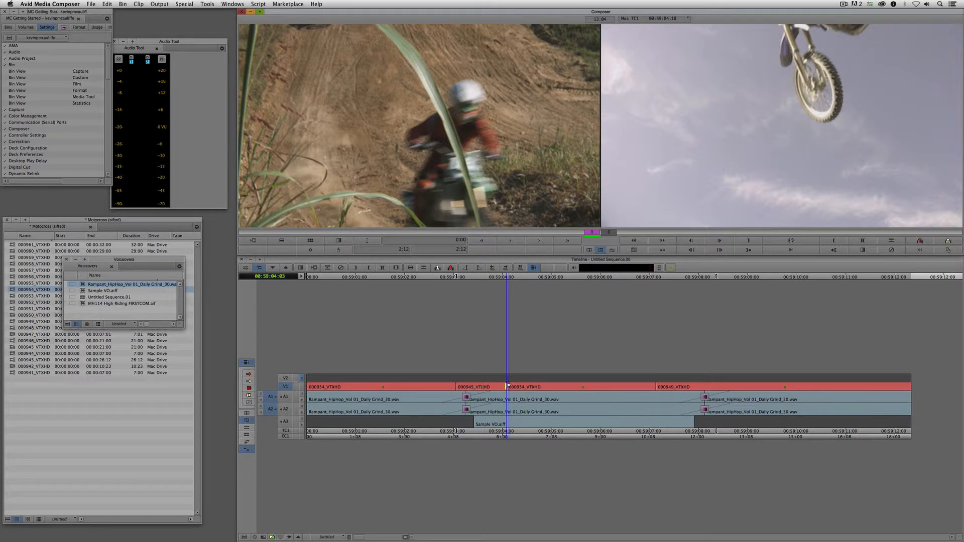
- Try extending the outgoing 000945_VTXHD side frame by frame, then undo that extension
click(538, 240)
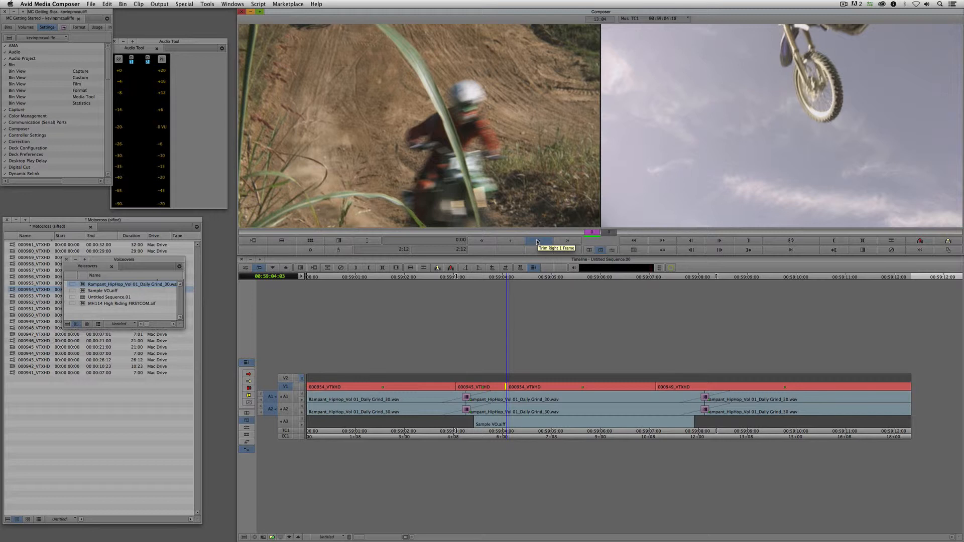
click(538, 241)
click(538, 241)
click(538, 241)
click(538, 240)
click(538, 241)
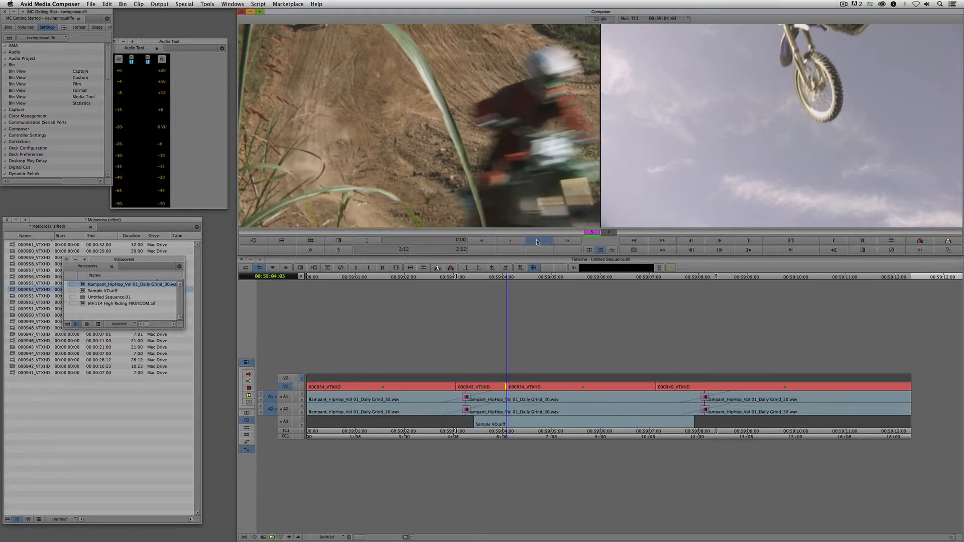
click(537, 241)
click(538, 241)
click(537, 241)
click(538, 240)
click(538, 240)
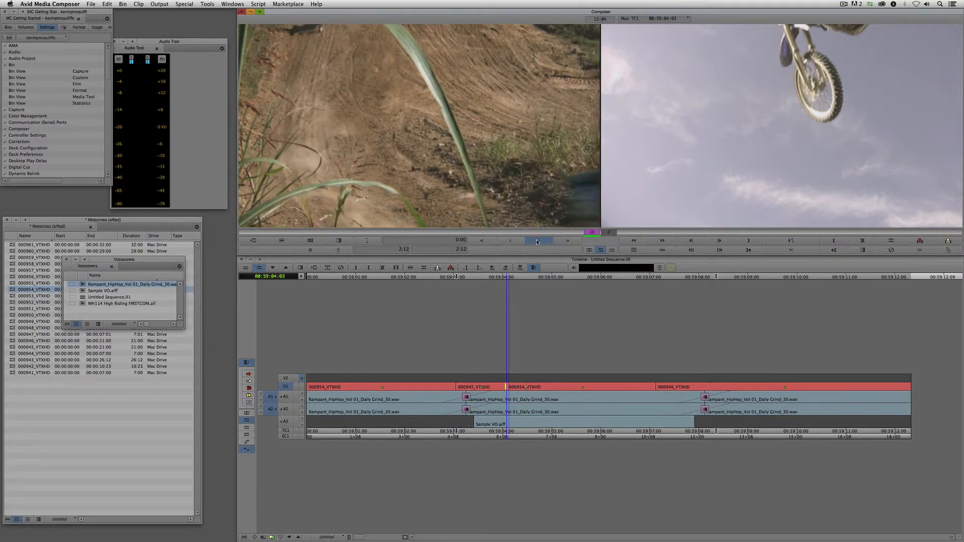
click(538, 241)
click(538, 241)
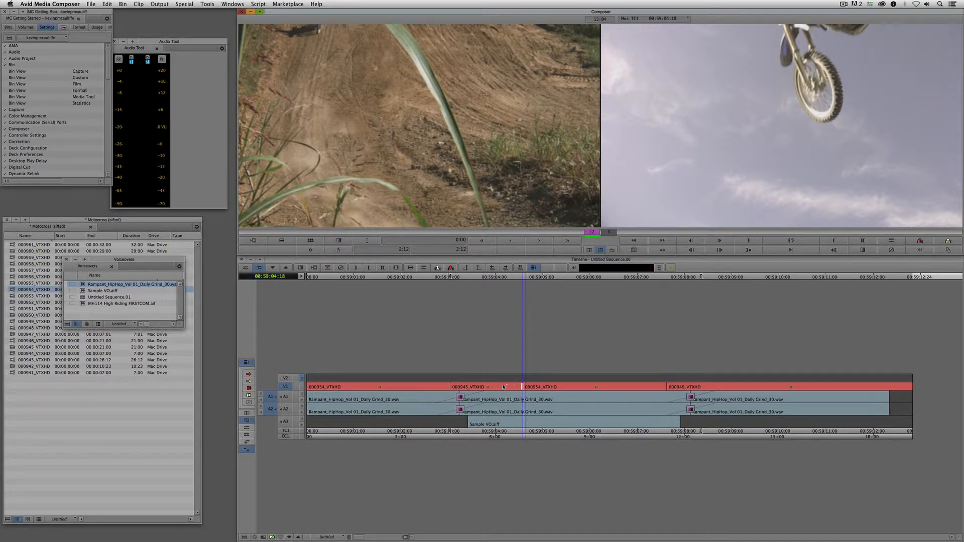
key(super+z)
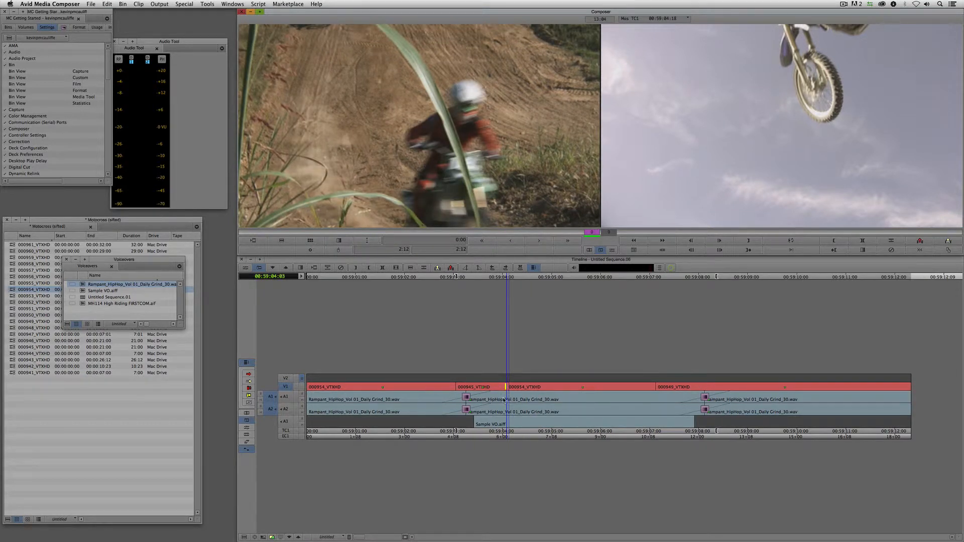
- Switch to the incoming 000954_VTXHD side and trim it earlier frame by frame
click(716, 125)
click(520, 241)
click(520, 242)
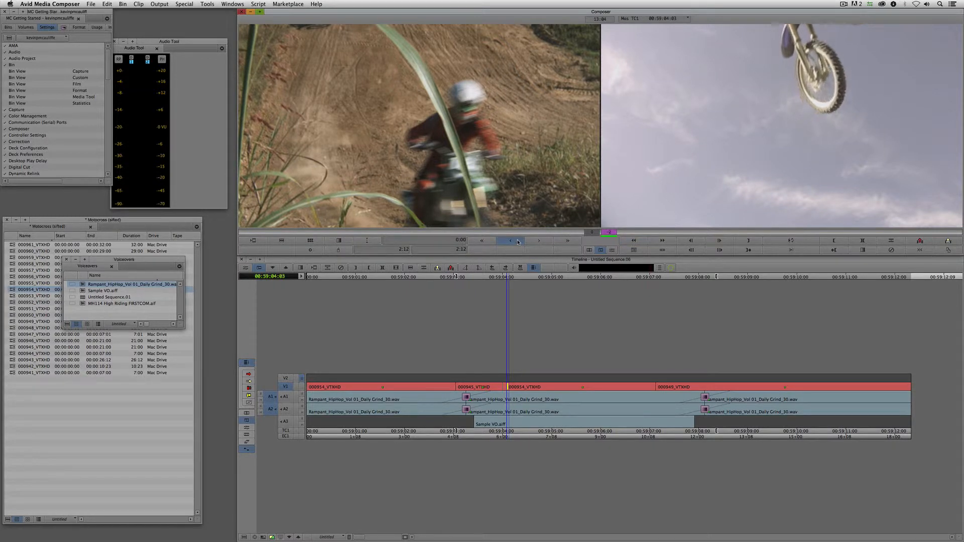
click(519, 242)
click(518, 242)
click(518, 241)
click(518, 242)
click(518, 242)
click(518, 241)
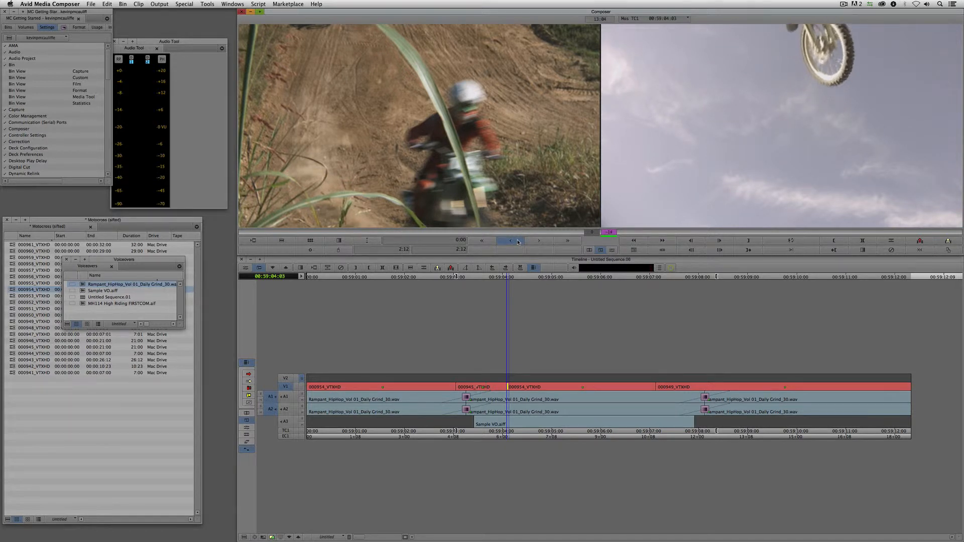
click(518, 241)
click(518, 242)
click(518, 241)
click(518, 241)
click(518, 241)
click(518, 242)
click(518, 241)
click(519, 242)
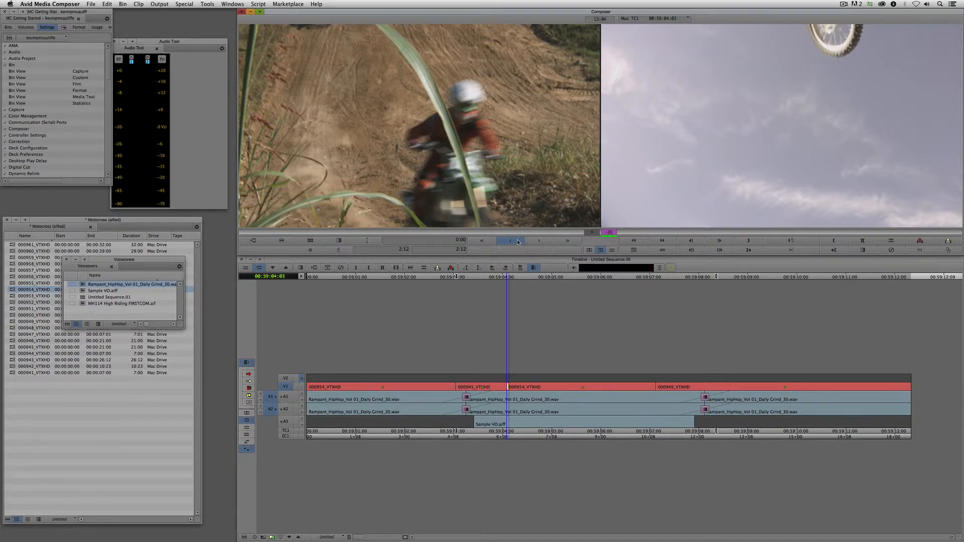
click(518, 241)
click(518, 241)
click(519, 242)
click(518, 241)
click(518, 241)
click(518, 241)
click(519, 241)
click(519, 242)
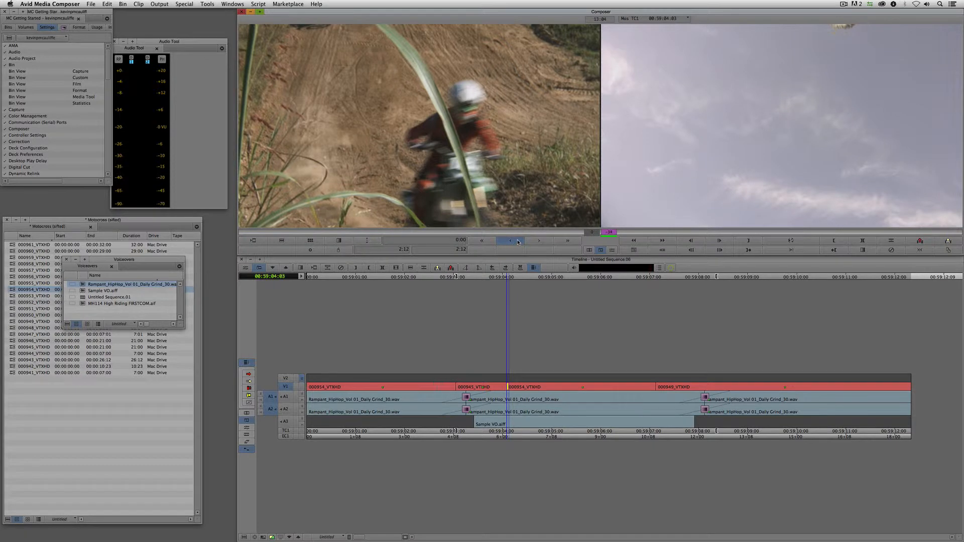
click(518, 242)
click(519, 241)
click(518, 242)
click(518, 242)
click(518, 242)
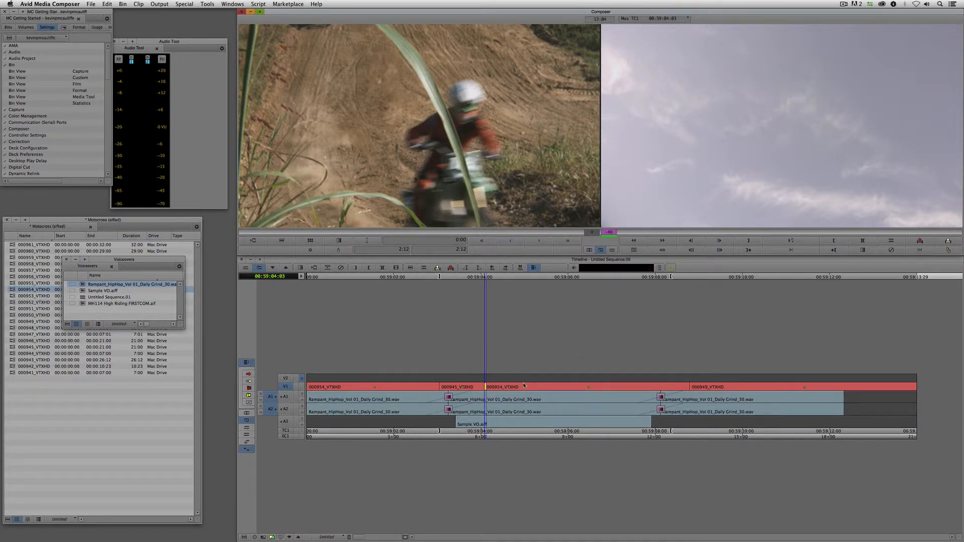
- Review the V1 trim in playback, undo it, and leave Trim mode
click(436, 395)
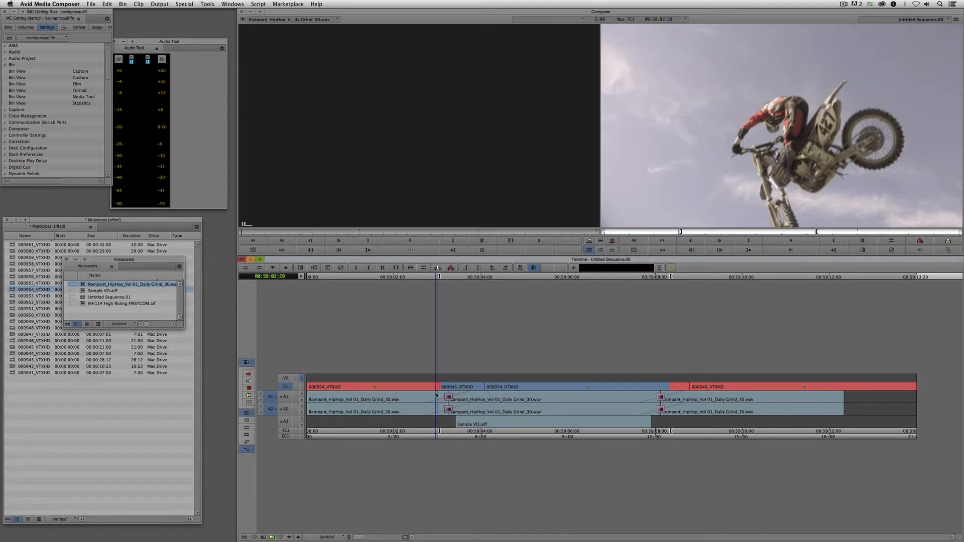
key(space)
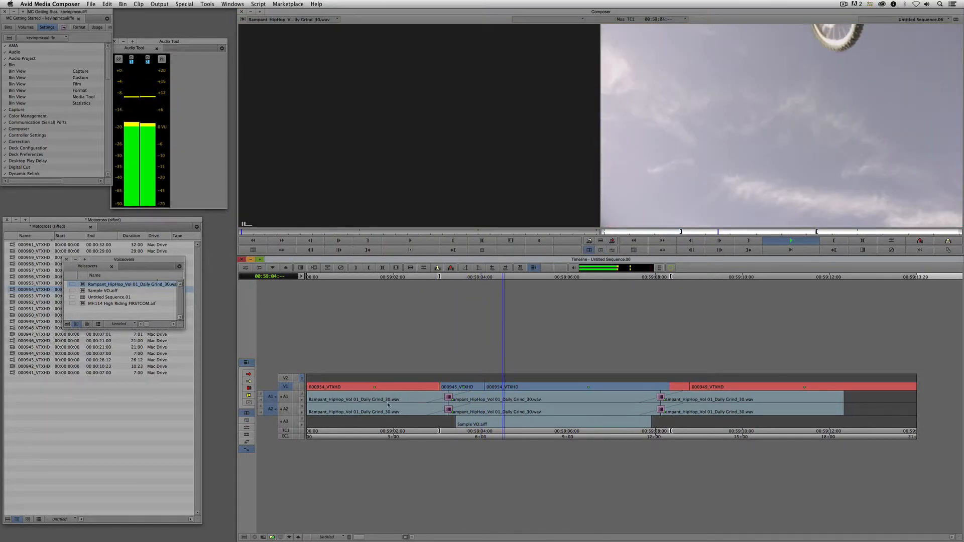
key(space)
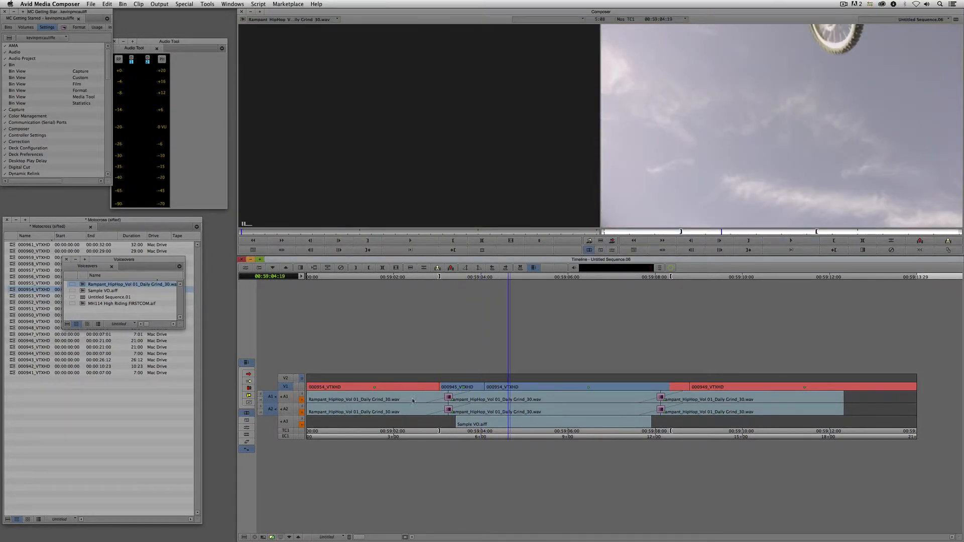
click(442, 401)
key(space)
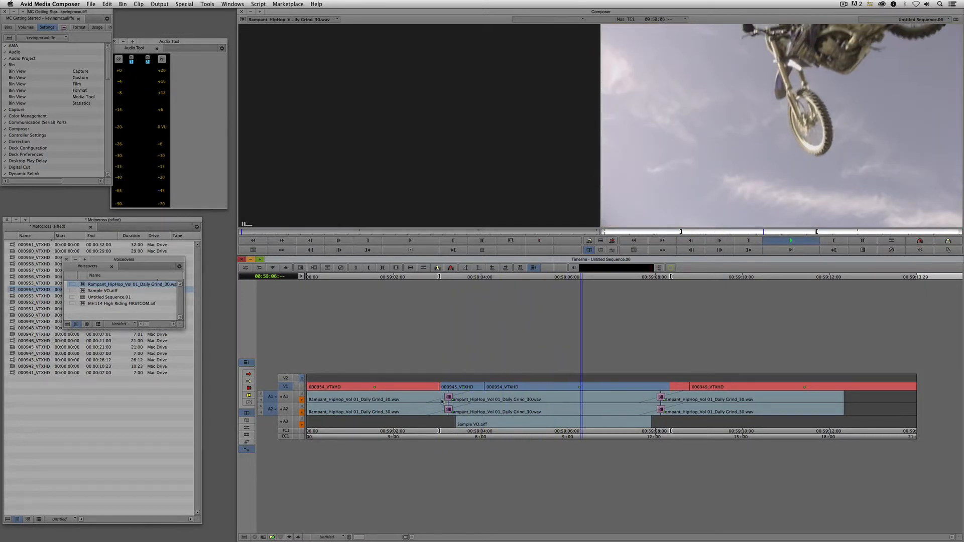
key(space)
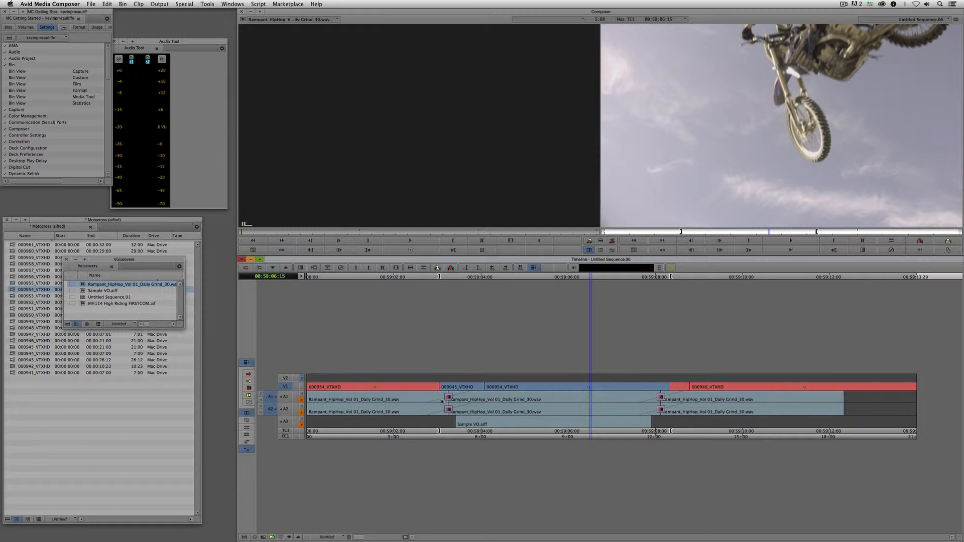
key(super+z)
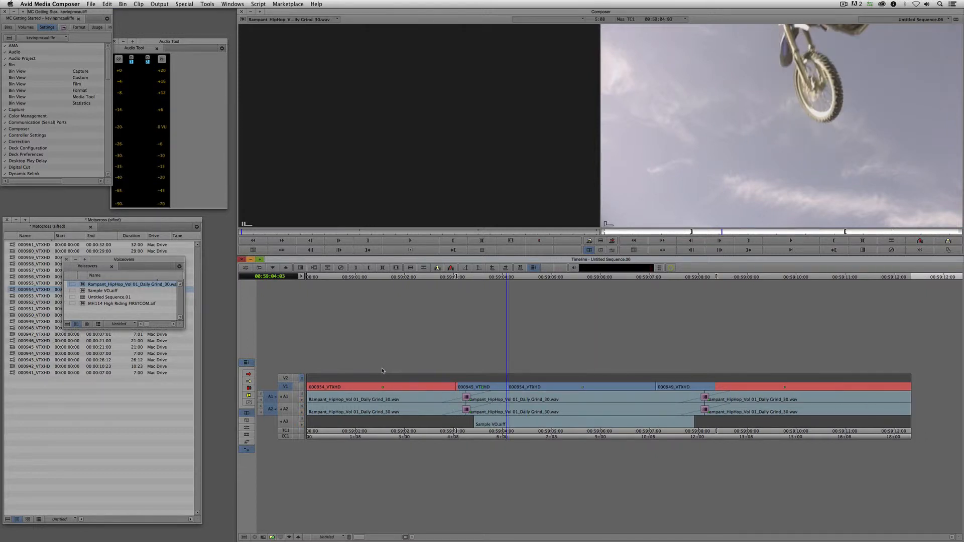
key(u)
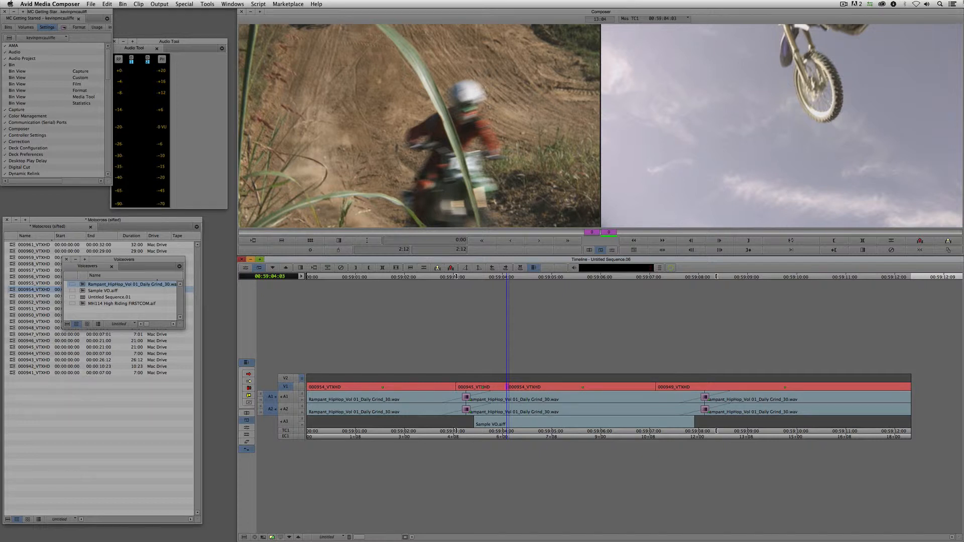
key(Escape)
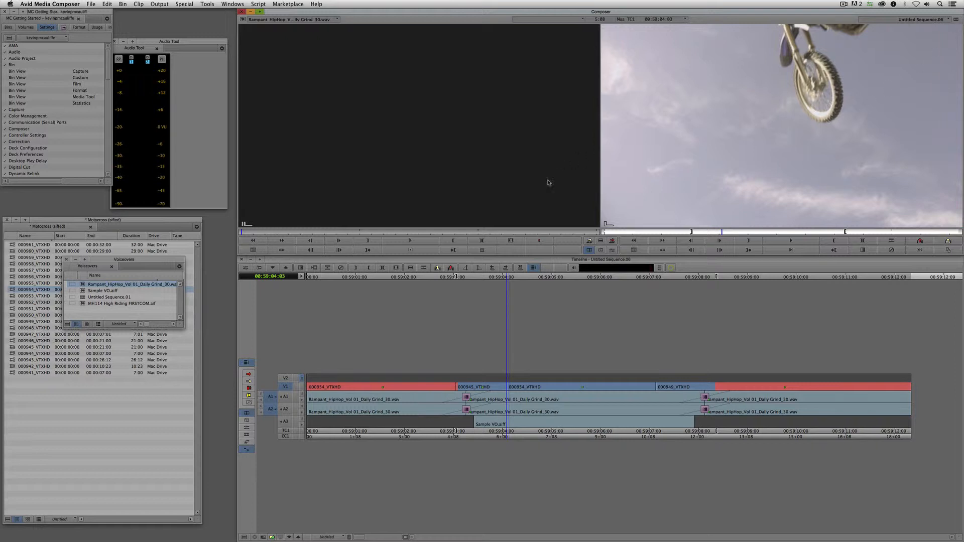
- Mark an OUT at 00:59:04:18 and an IN at 00:59:02:16 in the sequence
drag(488, 391, 507, 392)
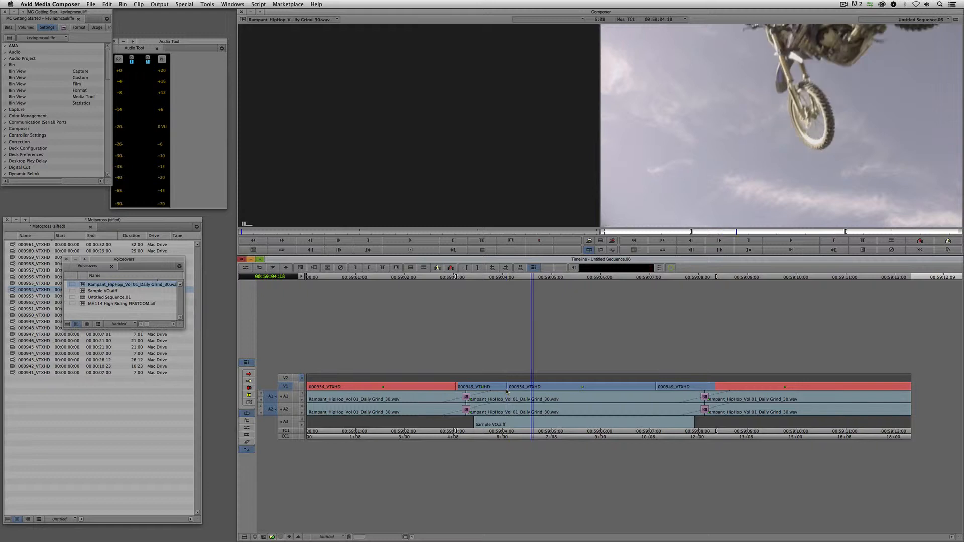
key(o)
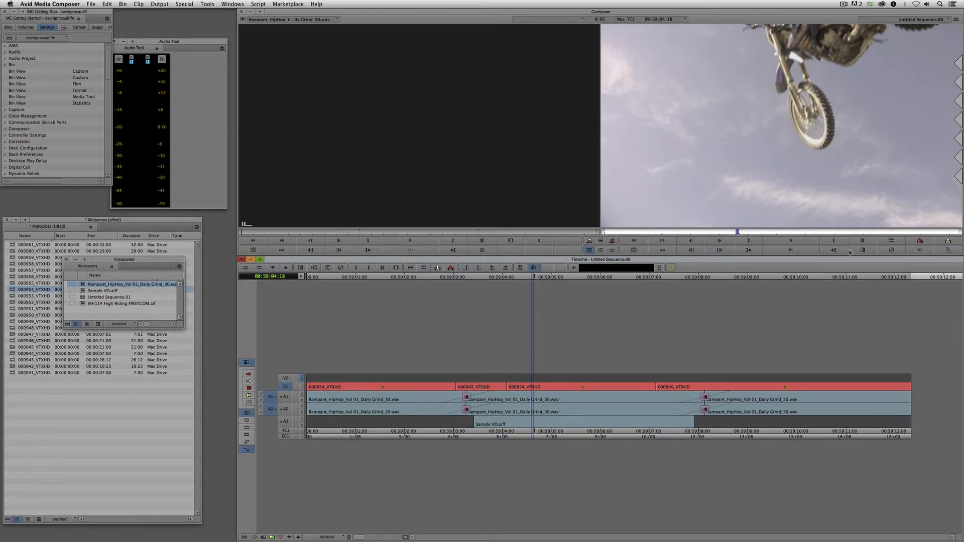
click(920, 250)
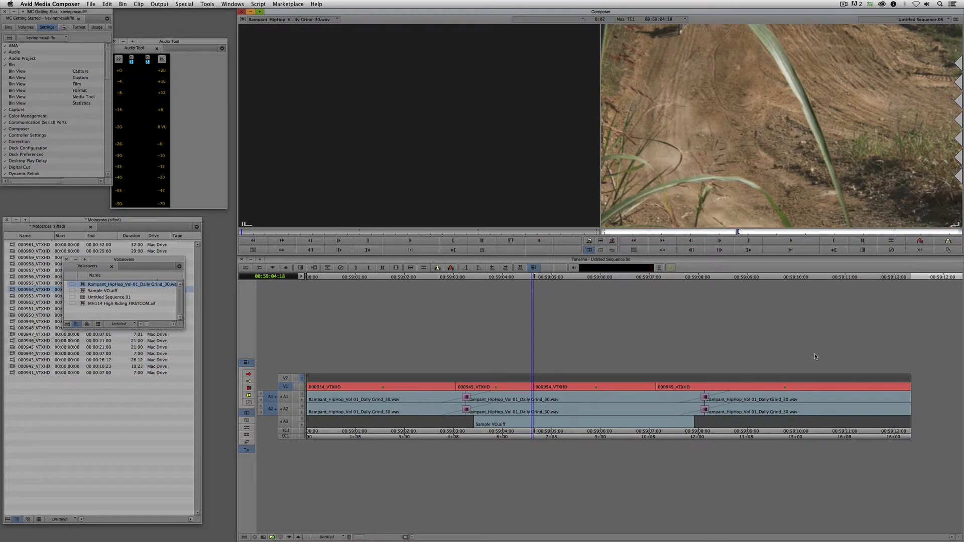
key(super+z)
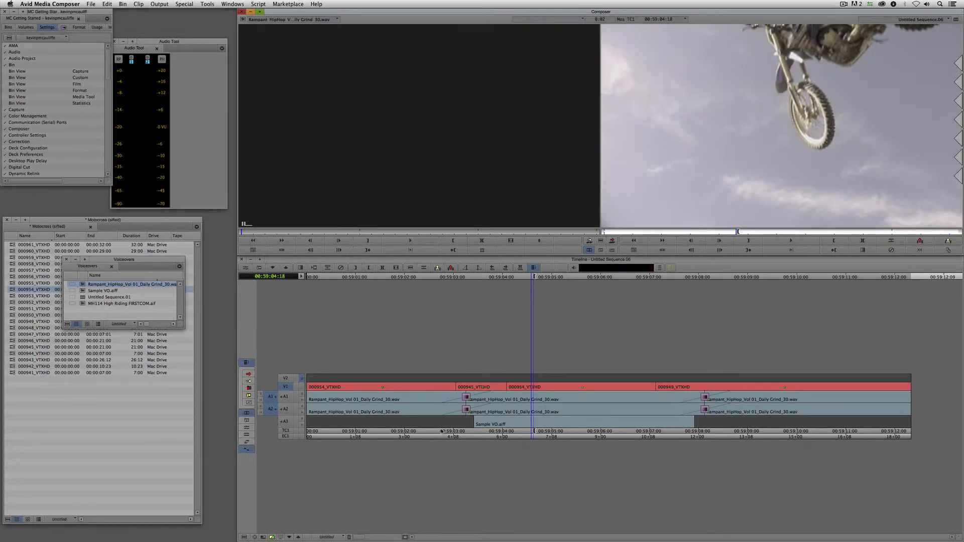
click(433, 409)
key(i)
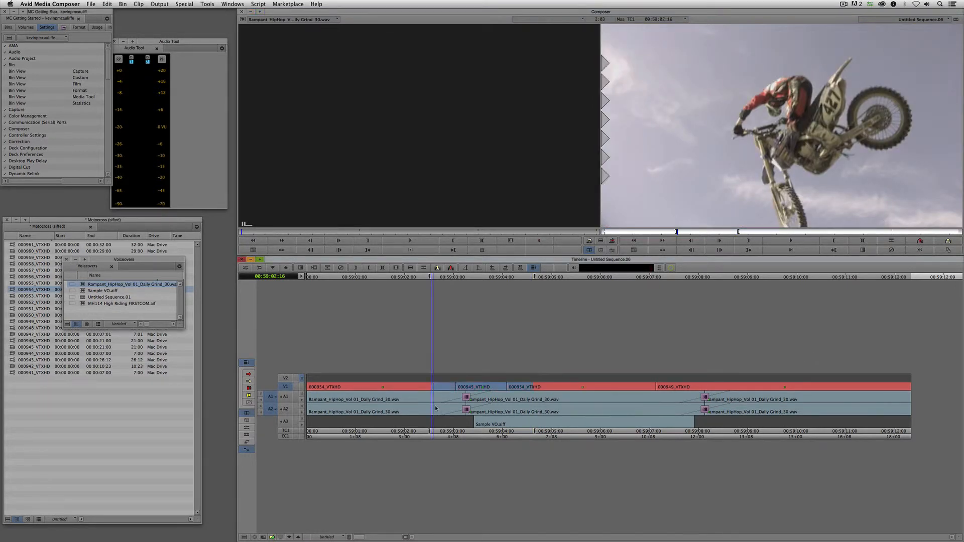
- Extend 000945_VTXHD back to the 00:59:02:16 IN mark and start a new title from the Clip menu
click(920, 250)
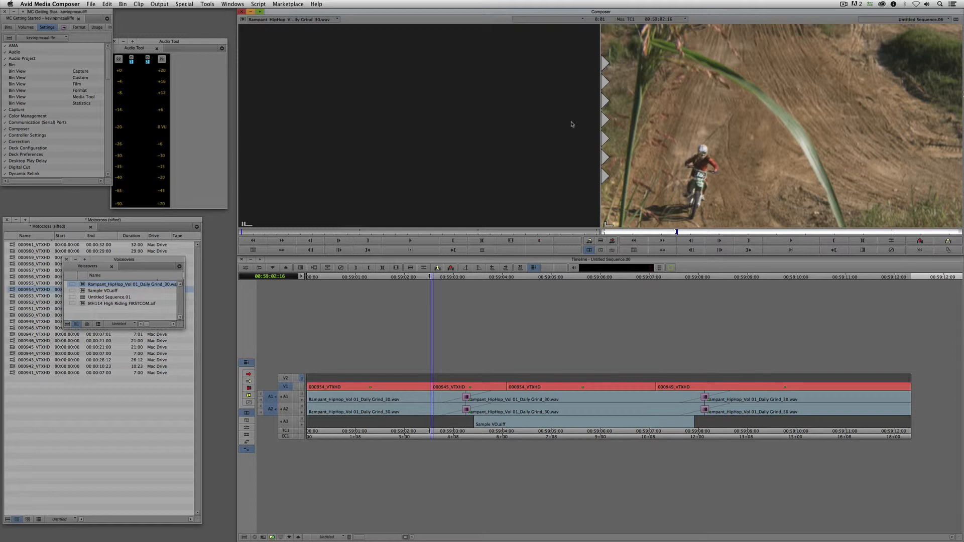
click(142, 4)
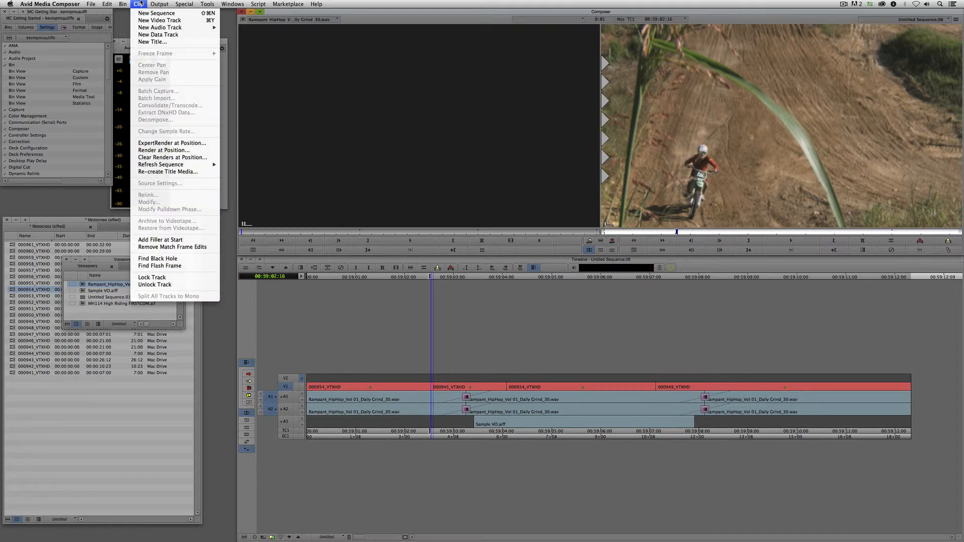
click(156, 41)
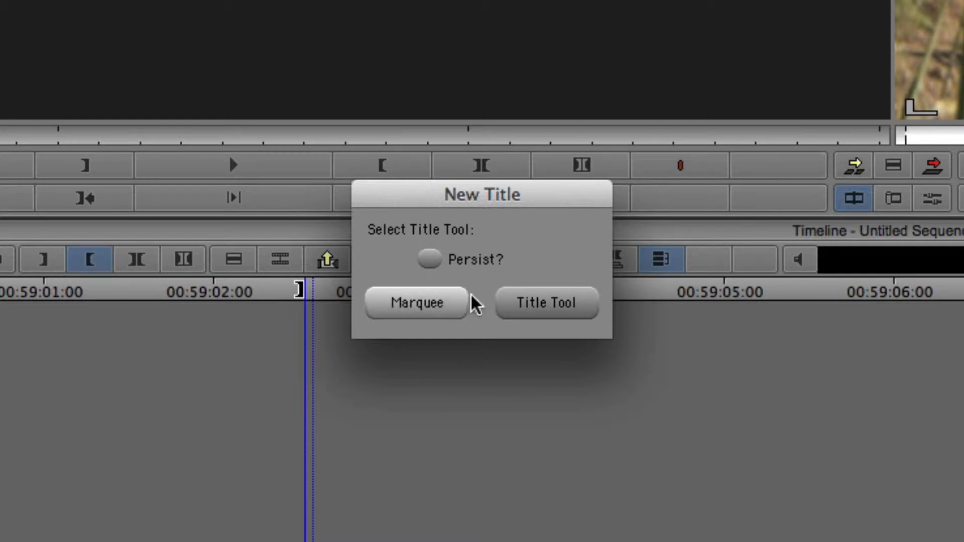
- In the Title Tool, type the rider's name with 'Motocross Master' on a second line
click(583, 312)
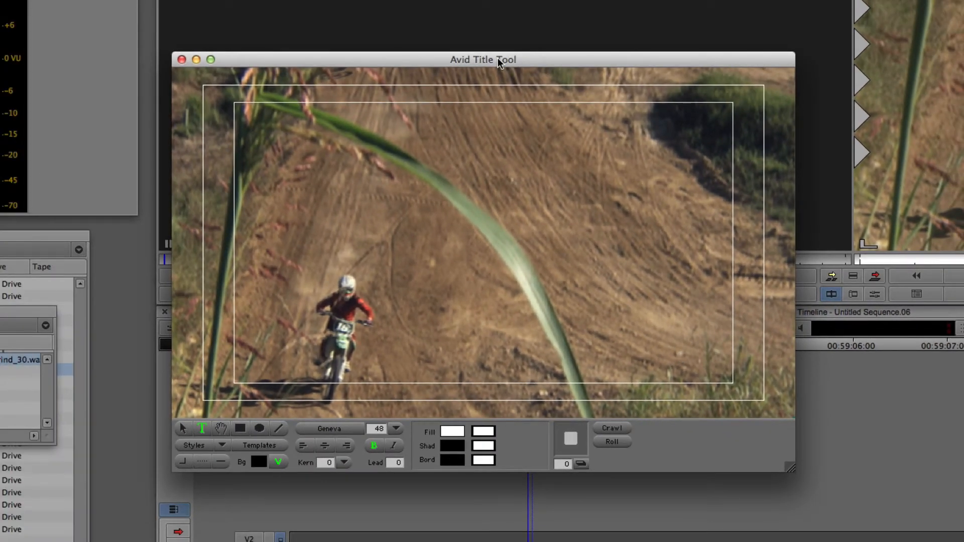
drag(499, 59, 597, 0)
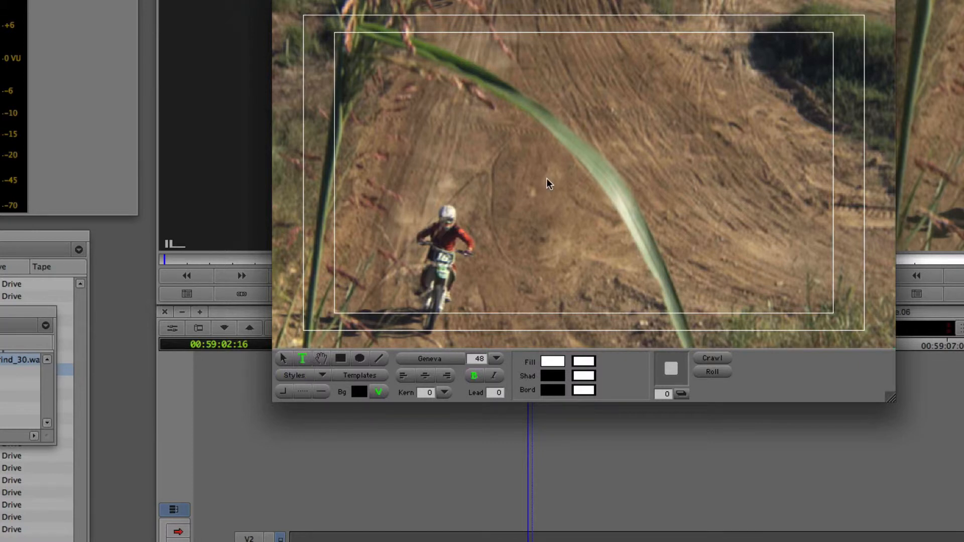
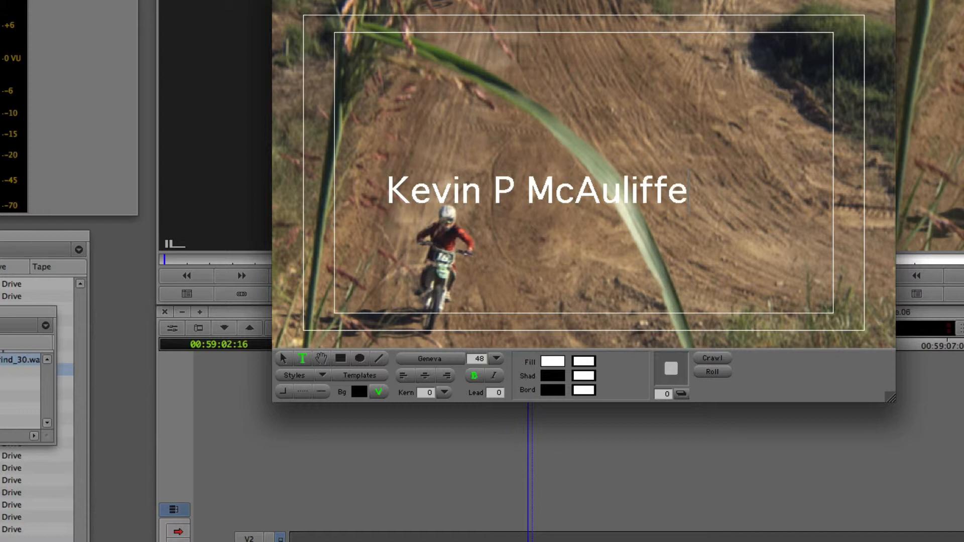
key(Return)
text(Motocross Master)
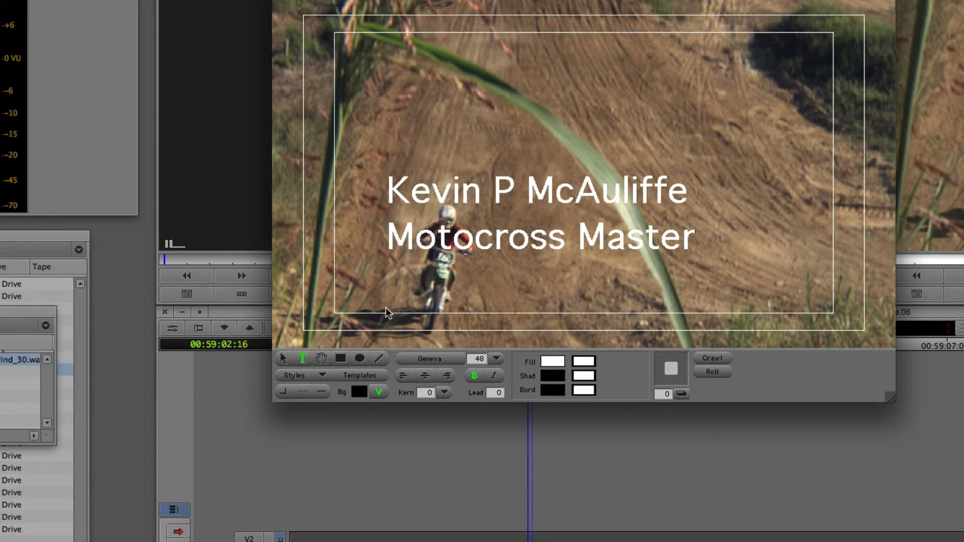
- Move the two-line text block into the lower-left title-safe corner
click(283, 358)
drag(406, 254, 386, 282)
drag(394, 275, 393, 280)
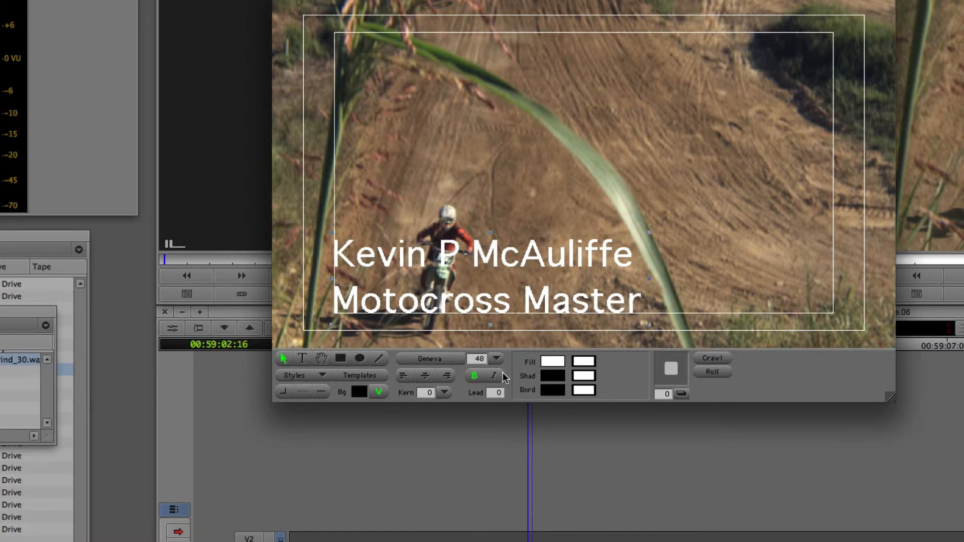
- Set the title font to Helvetica and lower the text to the bottom title-safe line
click(442, 360)
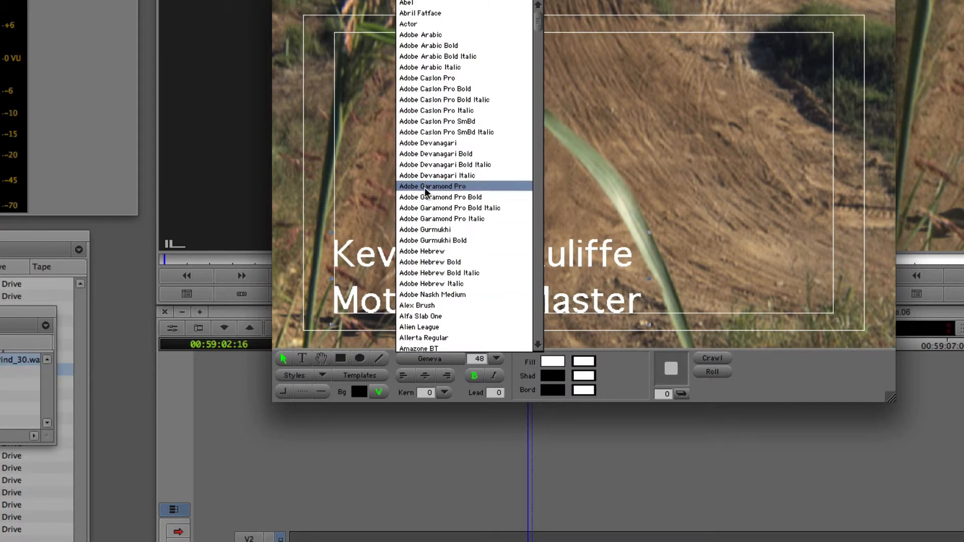
scroll(425, 189, down, 3)
drag(538, 37, 535, 122)
click(456, 168)
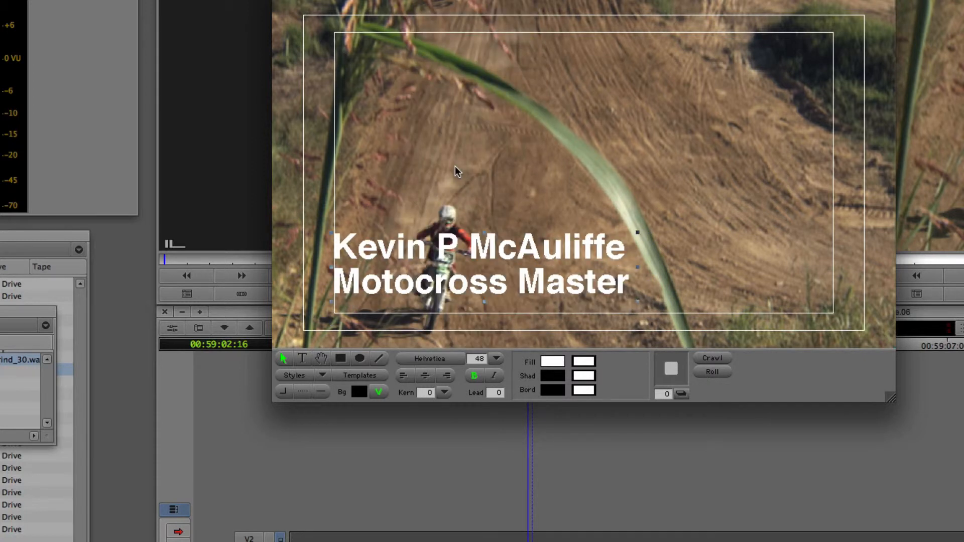
drag(456, 244, 454, 258)
drag(454, 258, 457, 264)
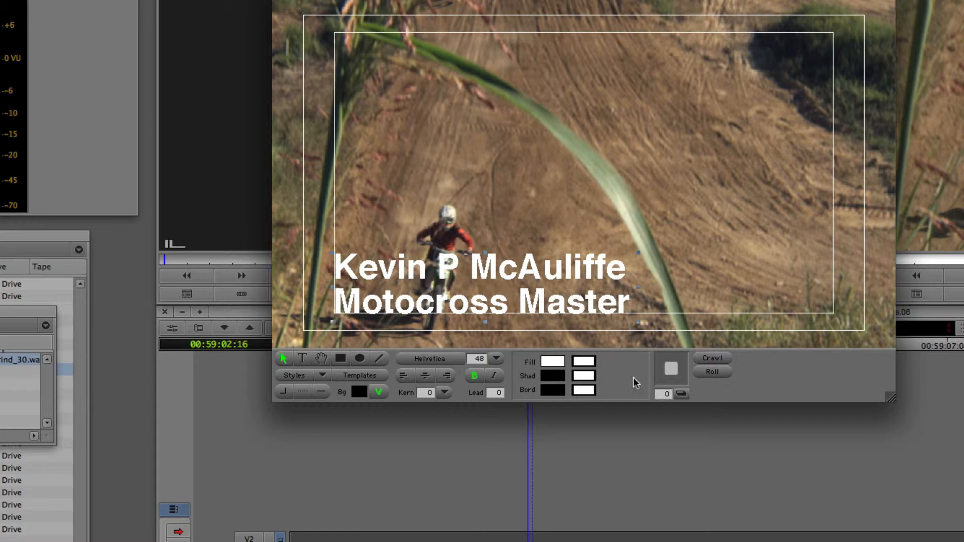
- Give the title a shadow depth of 2 with soft shadow softness 4
click(666, 395)
text(2)
key(Return)
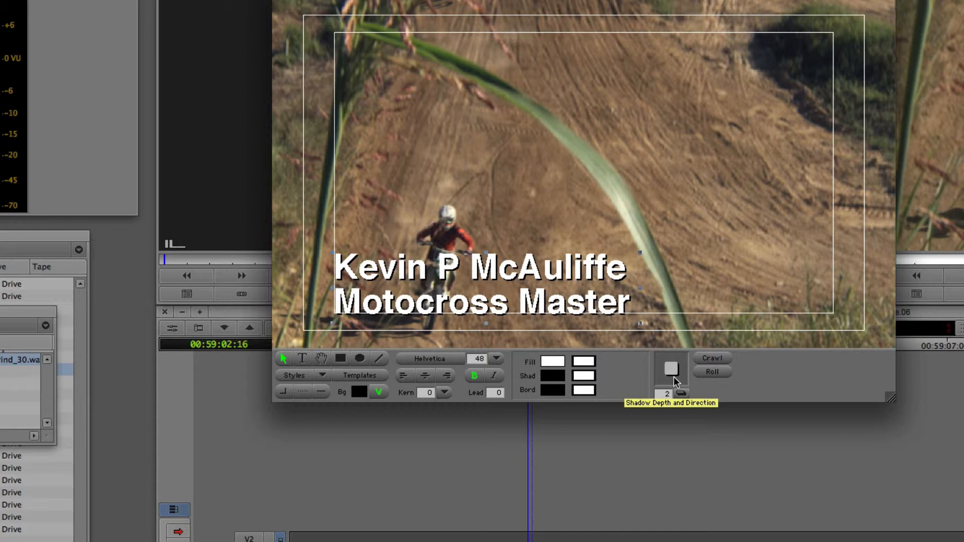
key(shift+super+h)
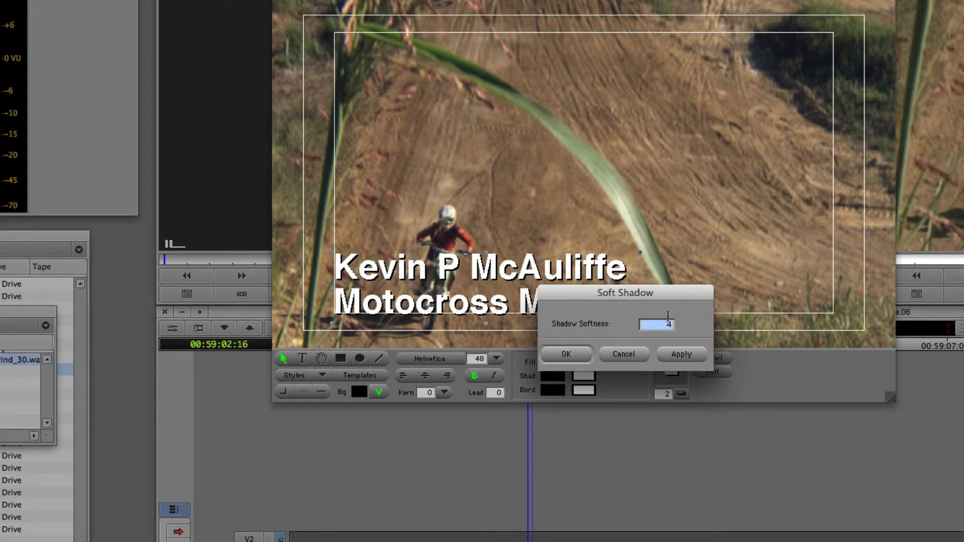
click(684, 355)
click(572, 357)
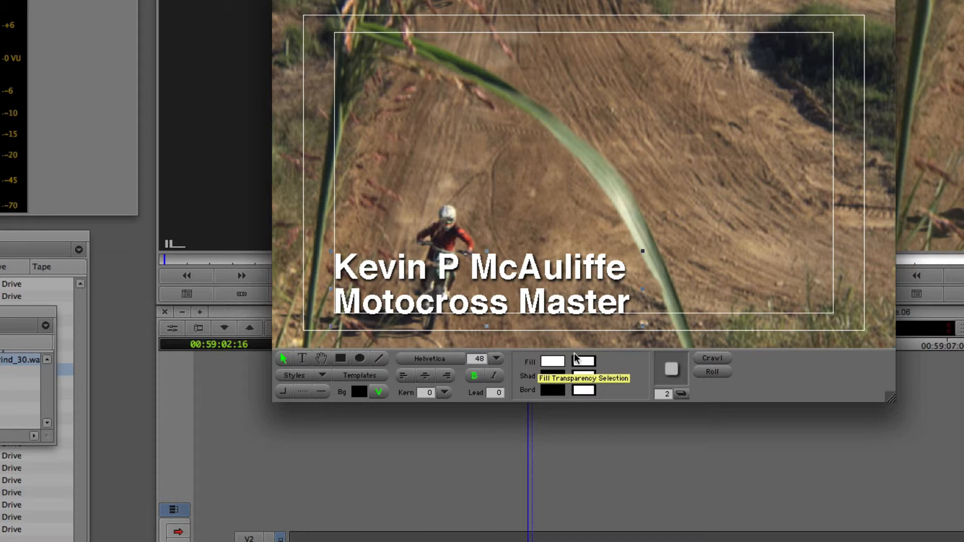
- Fill the title text with cyan-blue from a floating colour picker, then close the Title Tool
drag(555, 363, 643, 133)
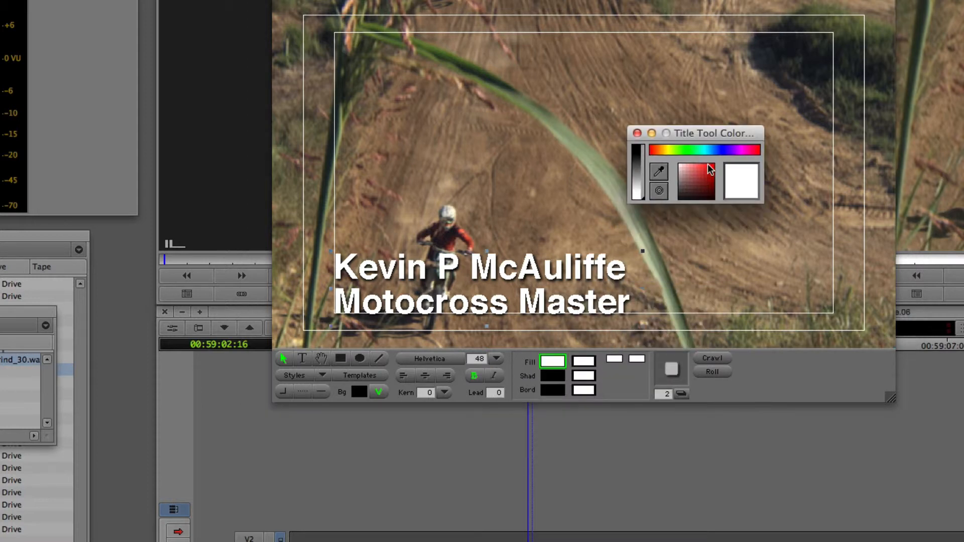
mouse_move(710, 170)
mouse_down()
mouse_move(712, 181)
mouse_move(696, 178)
mouse_move(712, 166)
mouse_up()
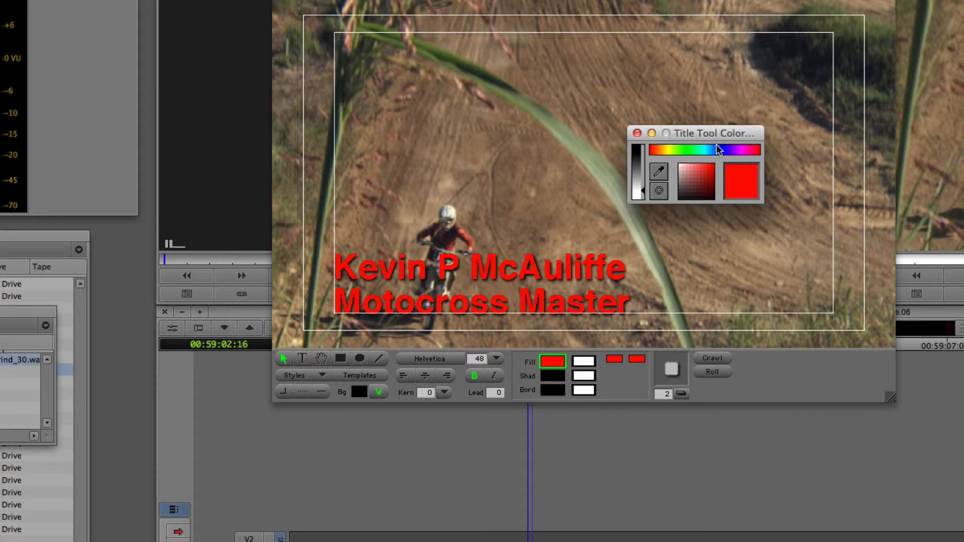
click(709, 148)
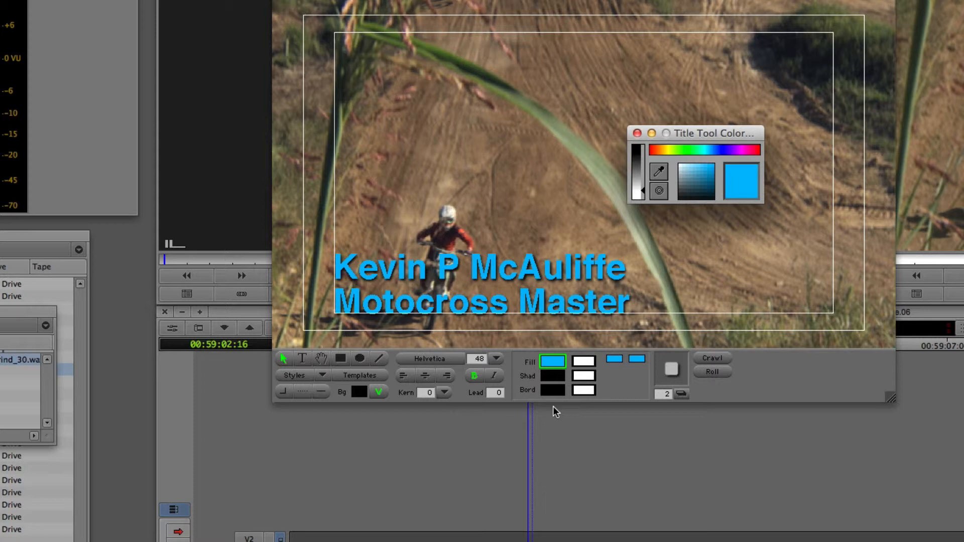
click(637, 134)
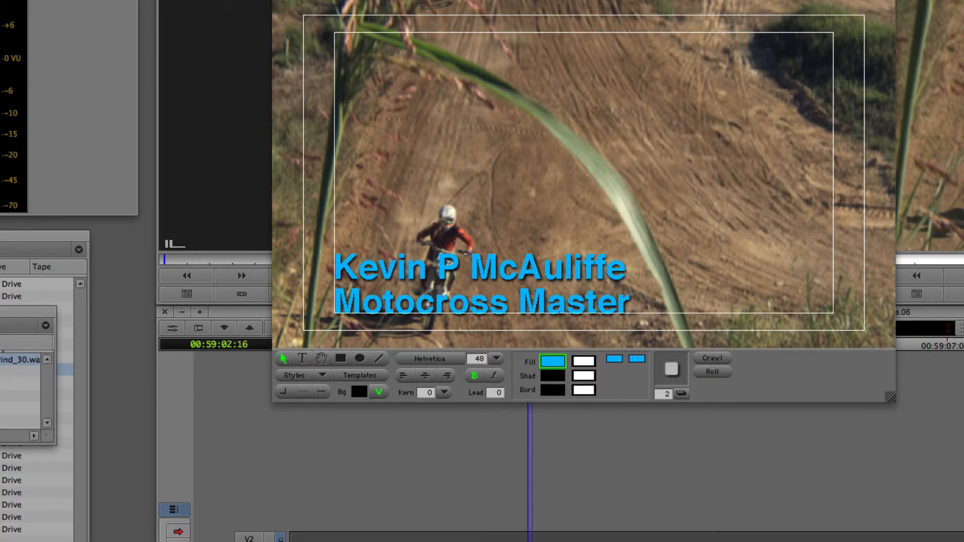
click(280, 0)
- Save the title into the Voiceovers bin under the rider's name
click(559, 352)
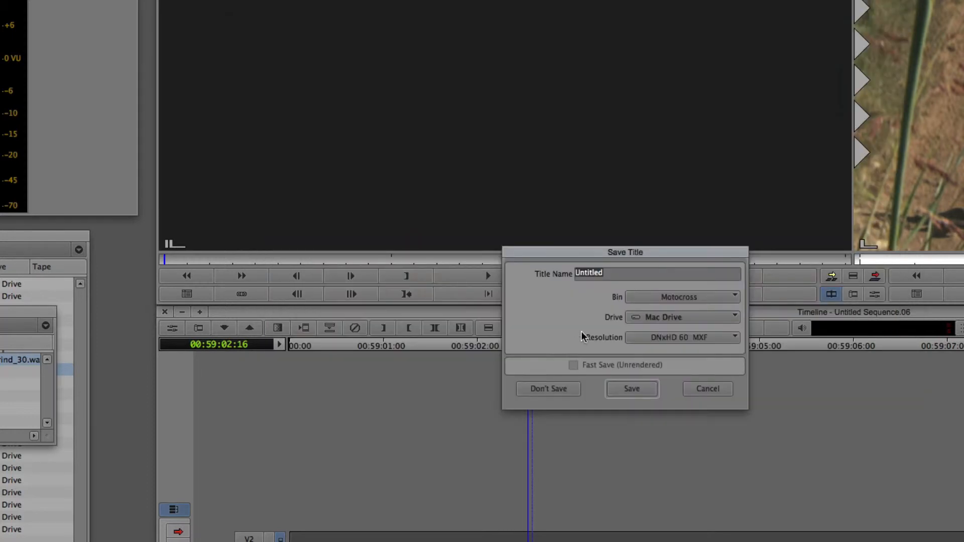
click(665, 298)
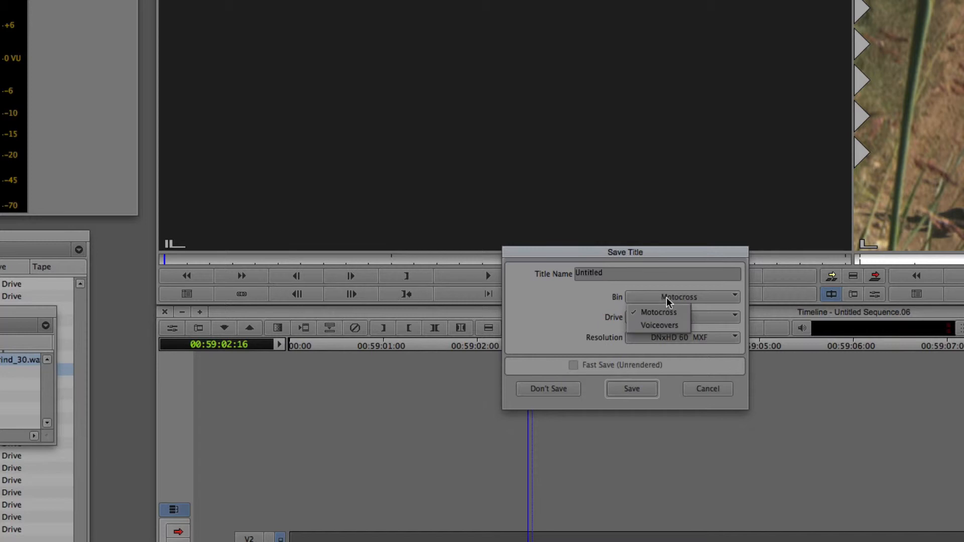
click(664, 325)
click(619, 272)
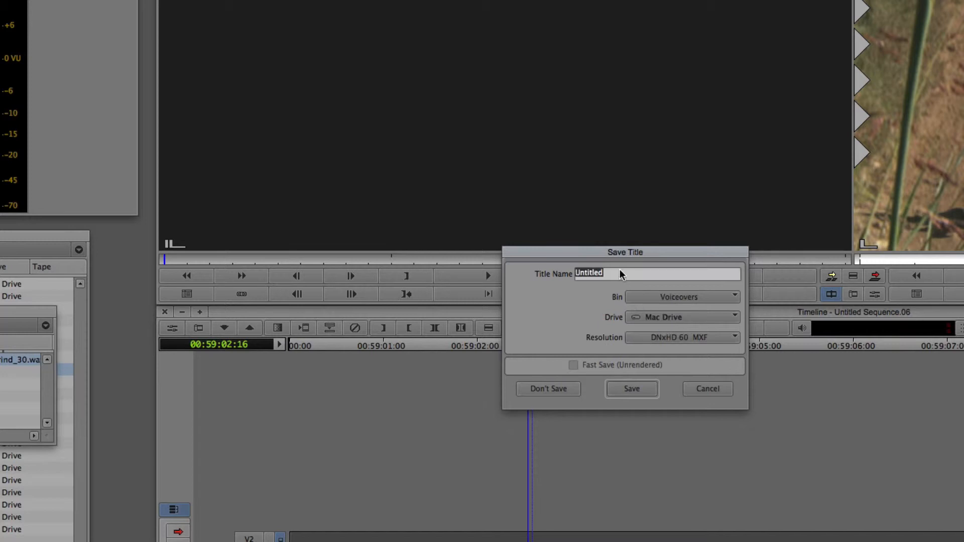
click(633, 389)
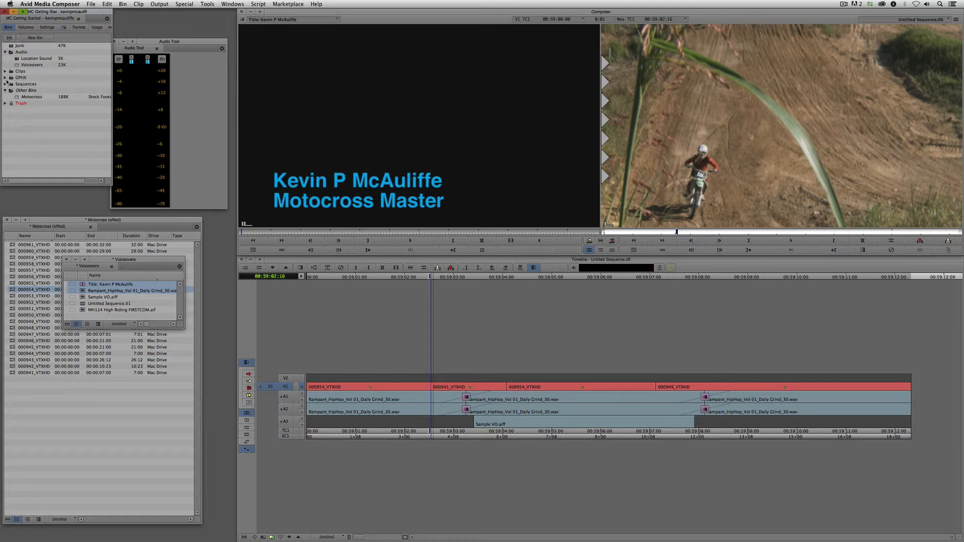
- Open the GPHX bin and move the title clip into it
click(5, 77)
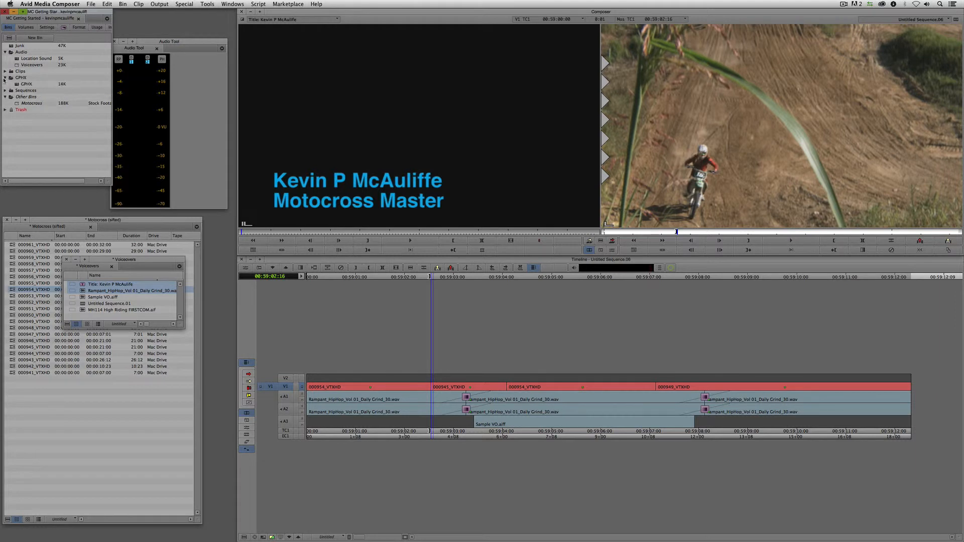
double_click(22, 84)
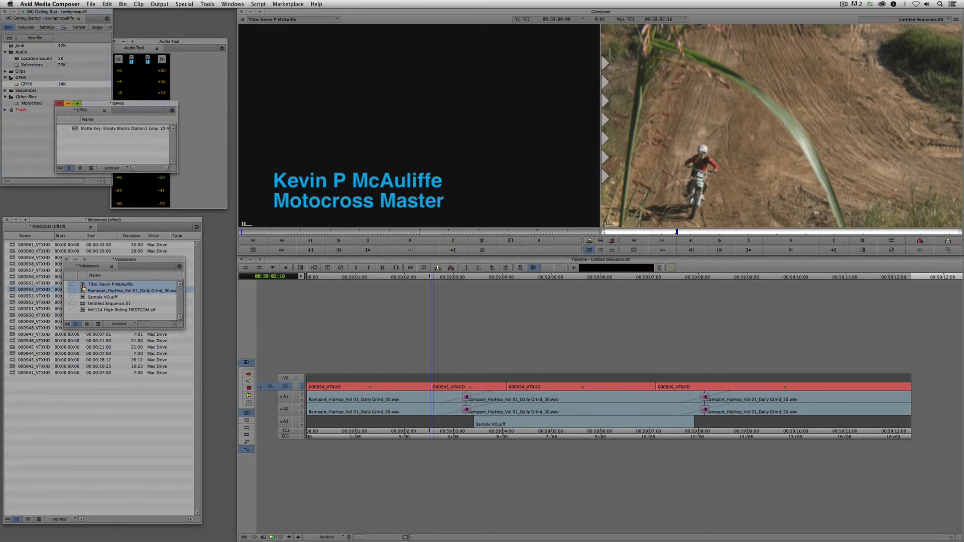
drag(83, 289, 121, 147)
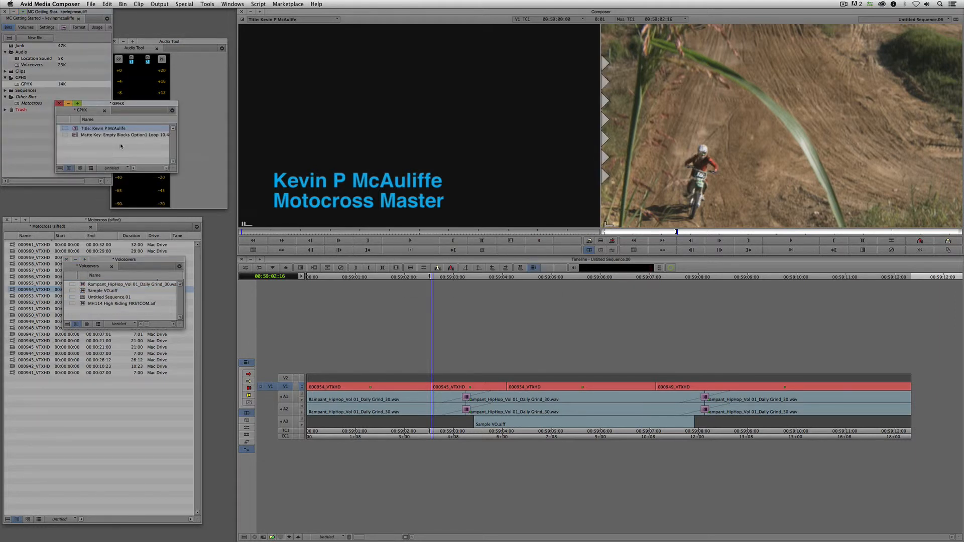
click(66, 259)
click(324, 186)
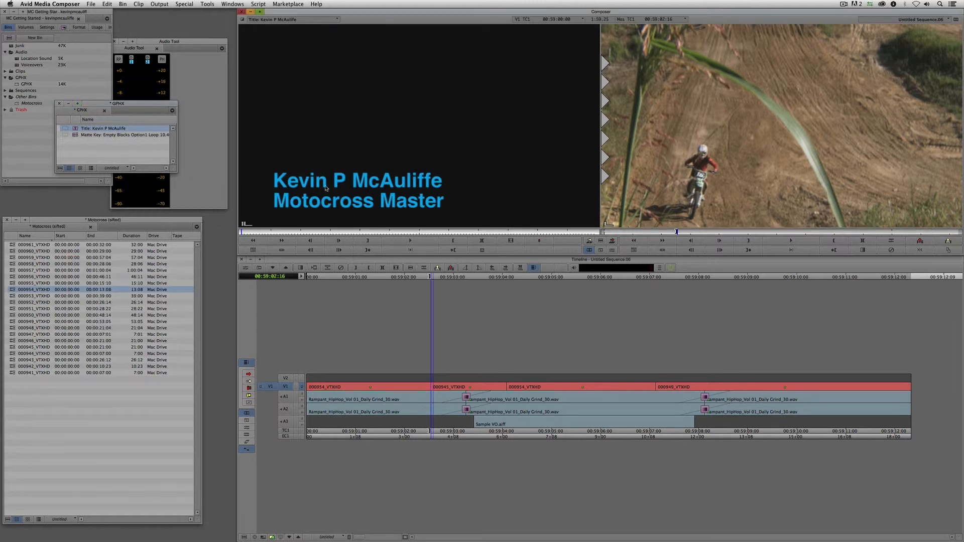
- Mark IN and OUT points around a portion of the title clip in the source monitor
click(342, 231)
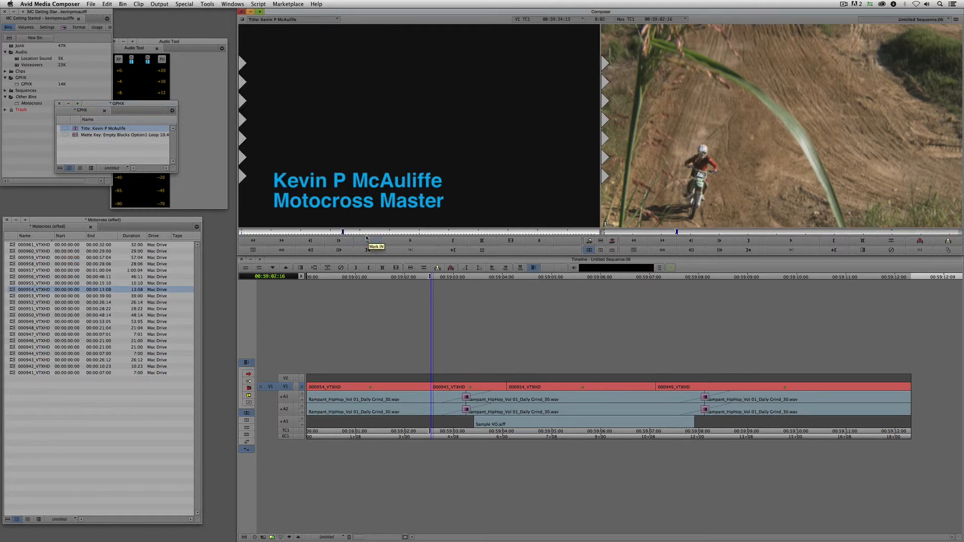
click(366, 241)
click(353, 232)
drag(353, 233, 362, 233)
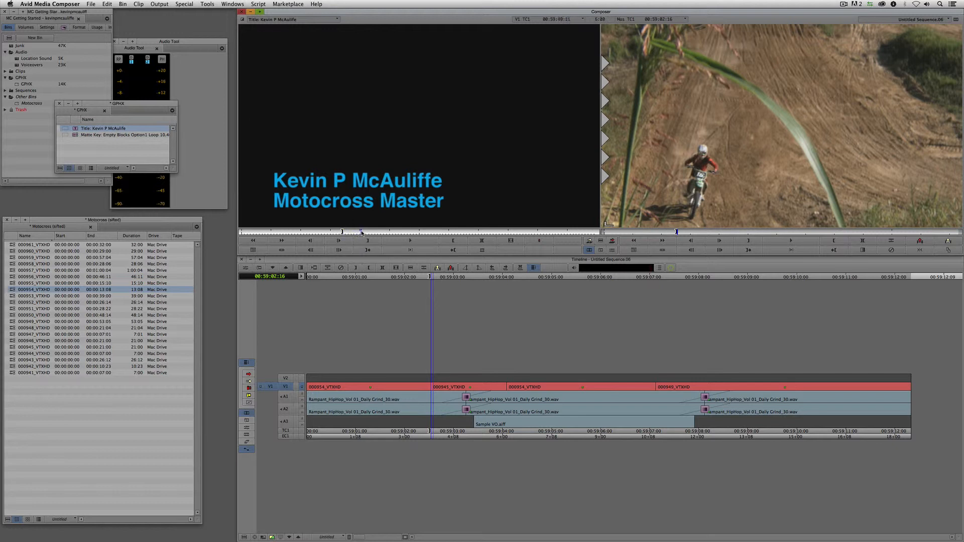
key(o)
- Patch the title to V2, mark a sequence IN, overwrite it there, and play back
click(286, 378)
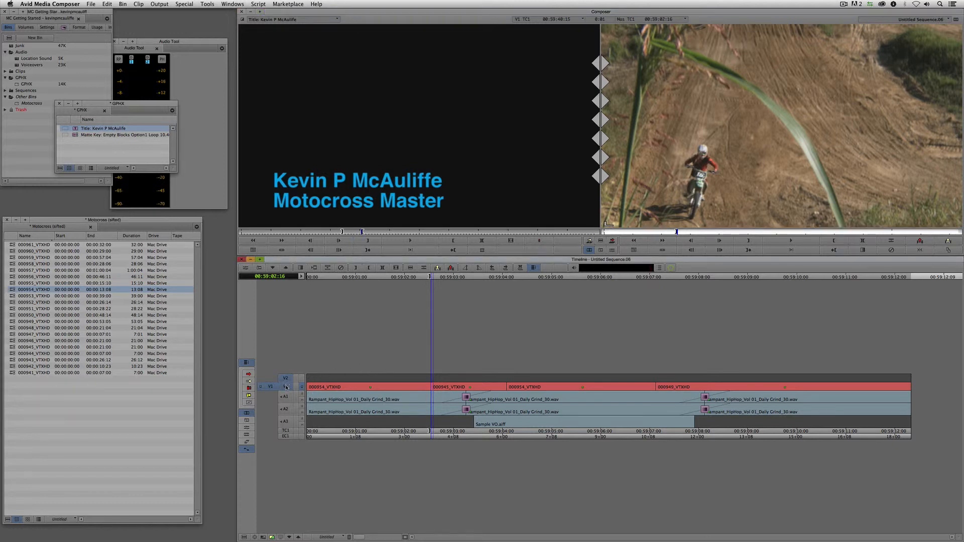
drag(286, 387, 286, 378)
drag(452, 391, 462, 390)
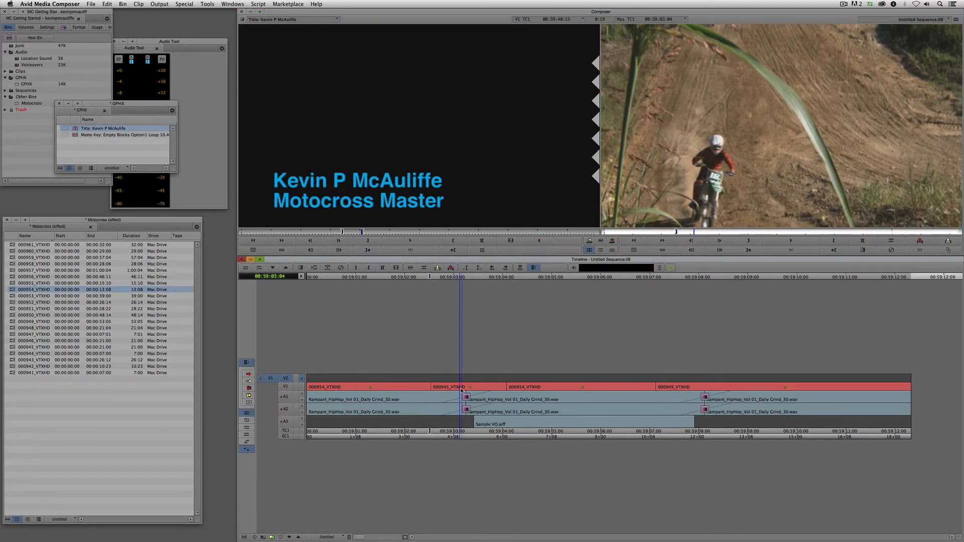
key(i)
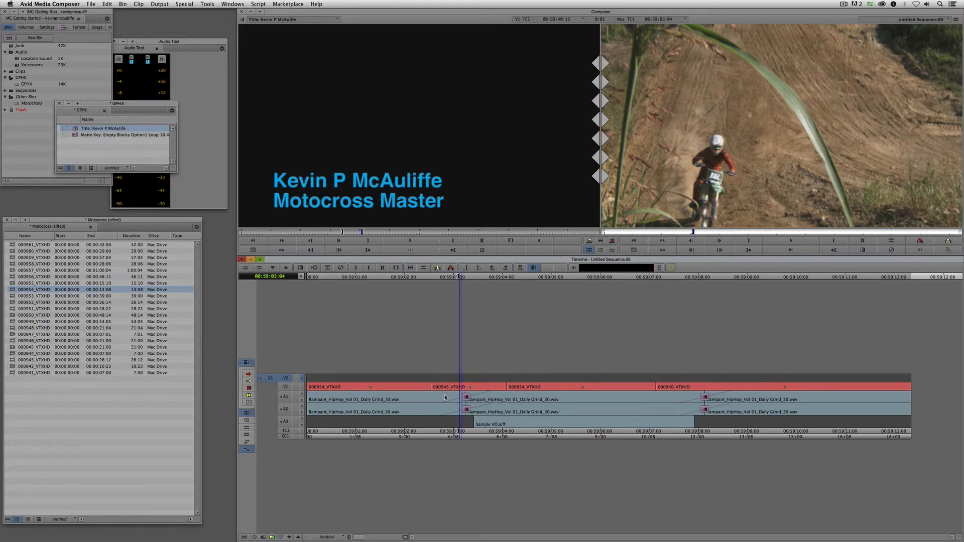
key(b)
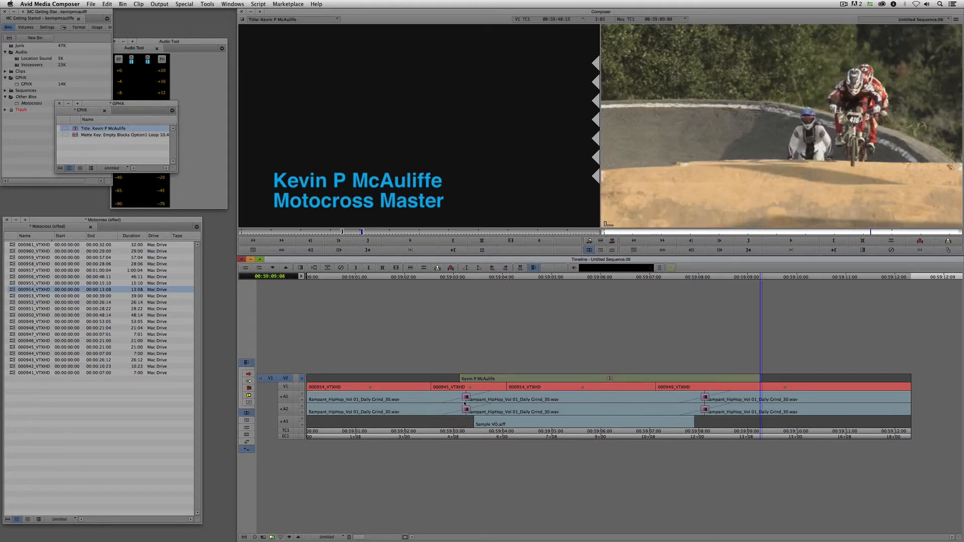
drag(456, 386, 288, 388)
key(space)
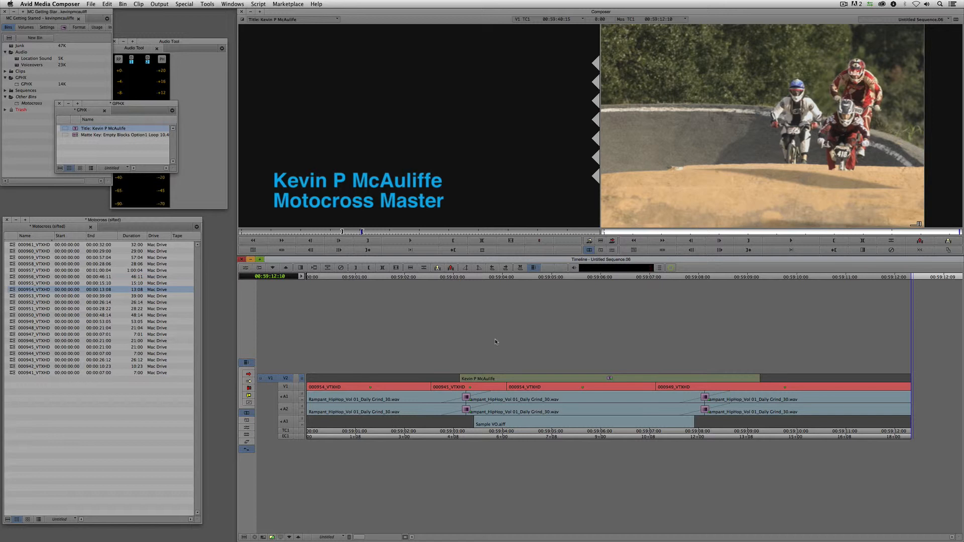
- Open the Command Palette on its FX page set to Active Palette
click(536, 381)
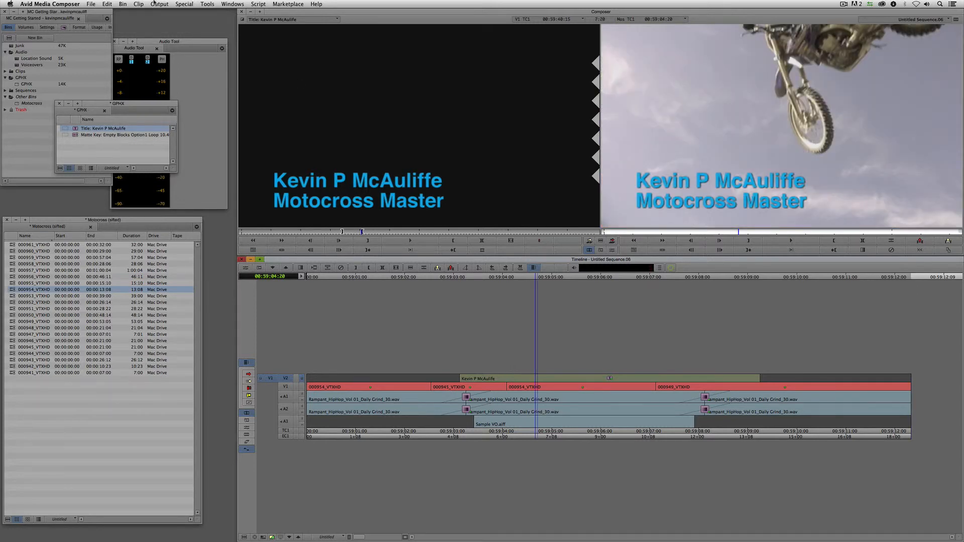
click(206, 4)
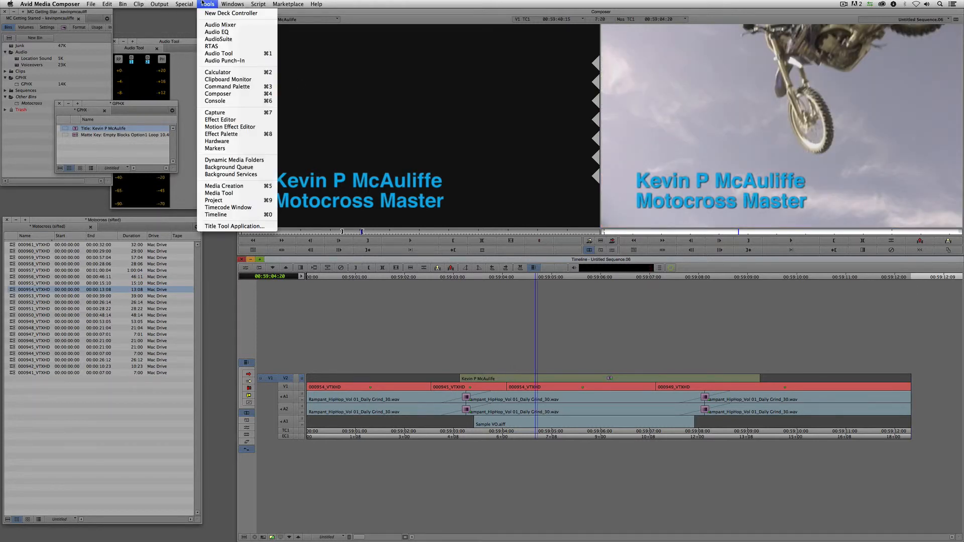
click(218, 87)
drag(196, 36, 470, 115)
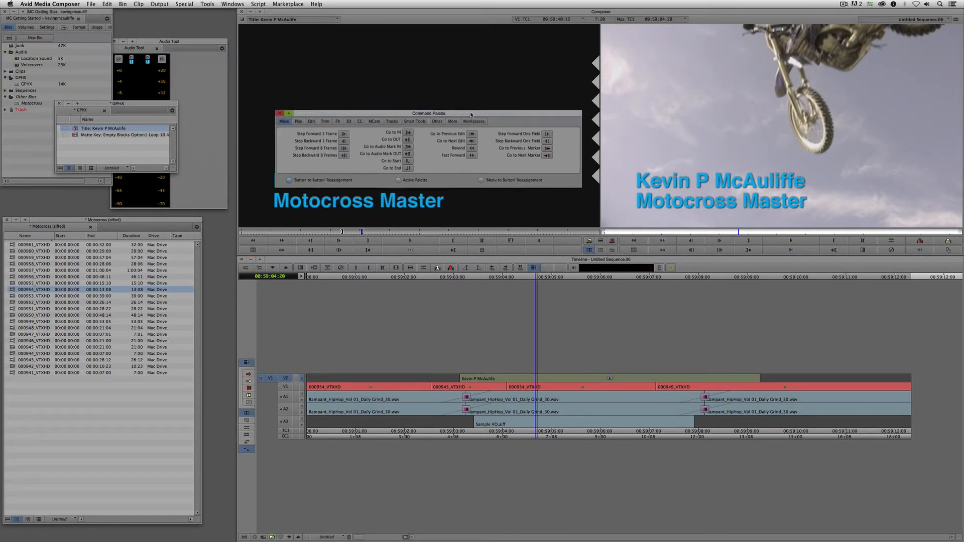
click(339, 122)
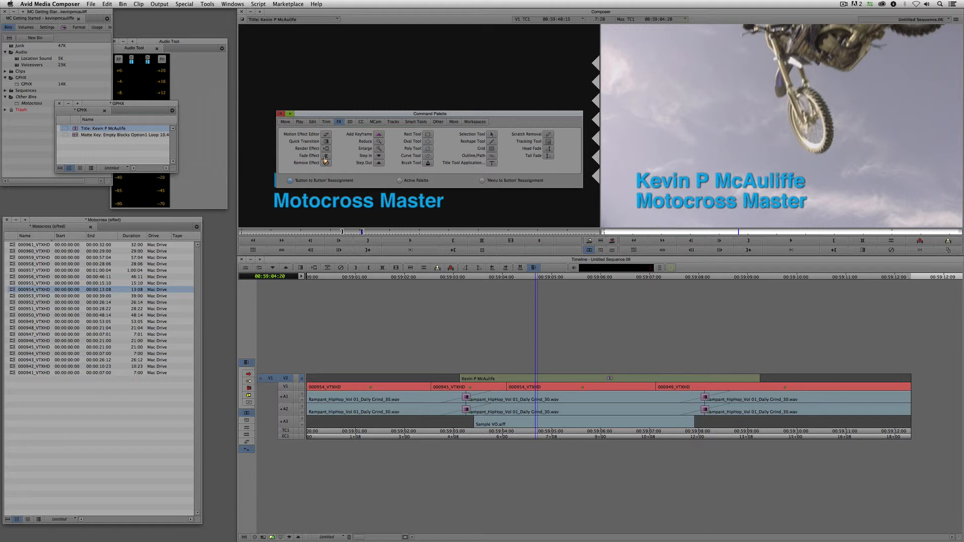
click(399, 181)
- Apply an 8-frame fade up and fade down to the title, play back, and close the palette
click(327, 156)
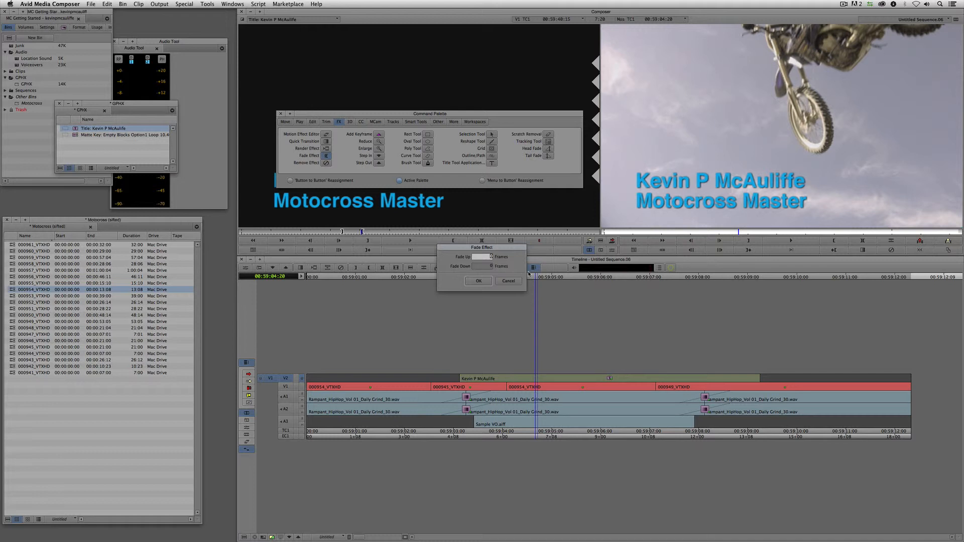
key(Tab)
click(479, 280)
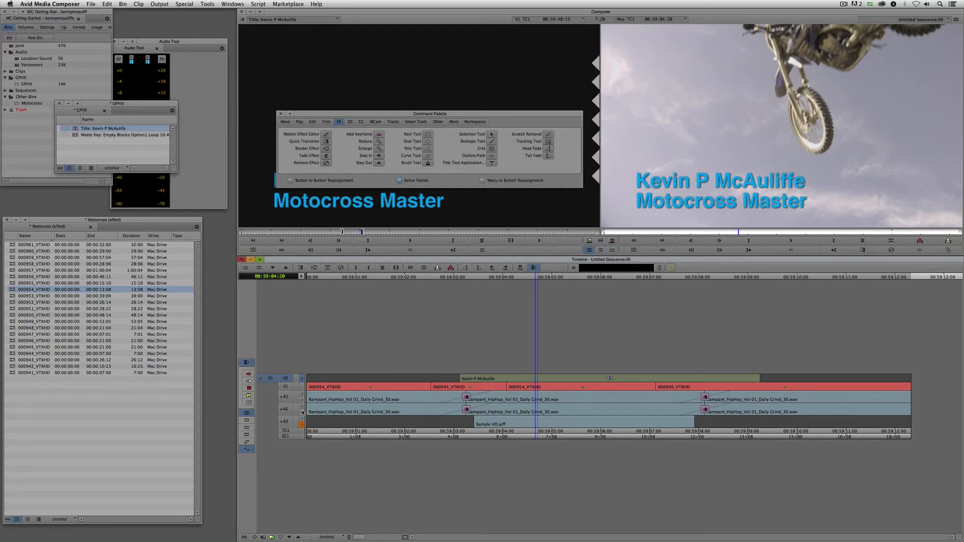
click(427, 358)
key(space)
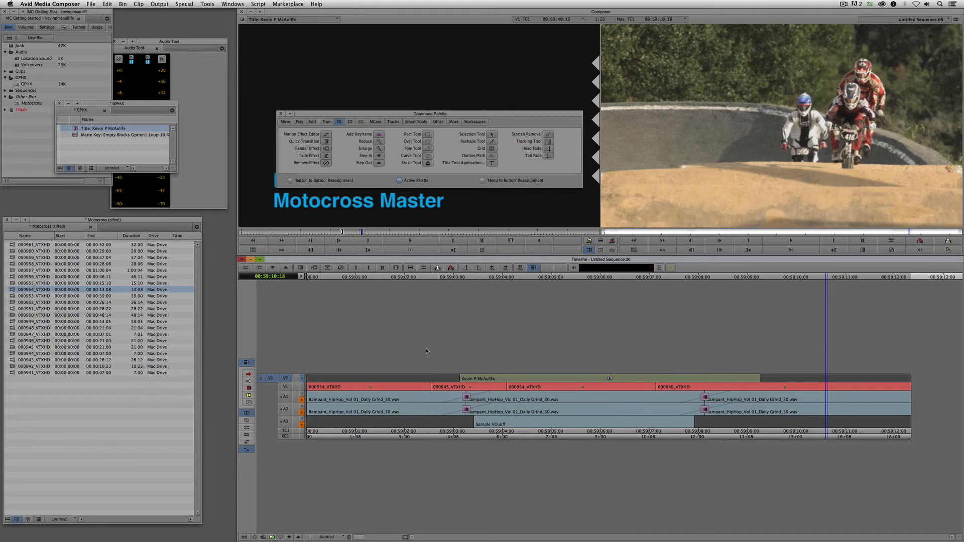
click(280, 114)
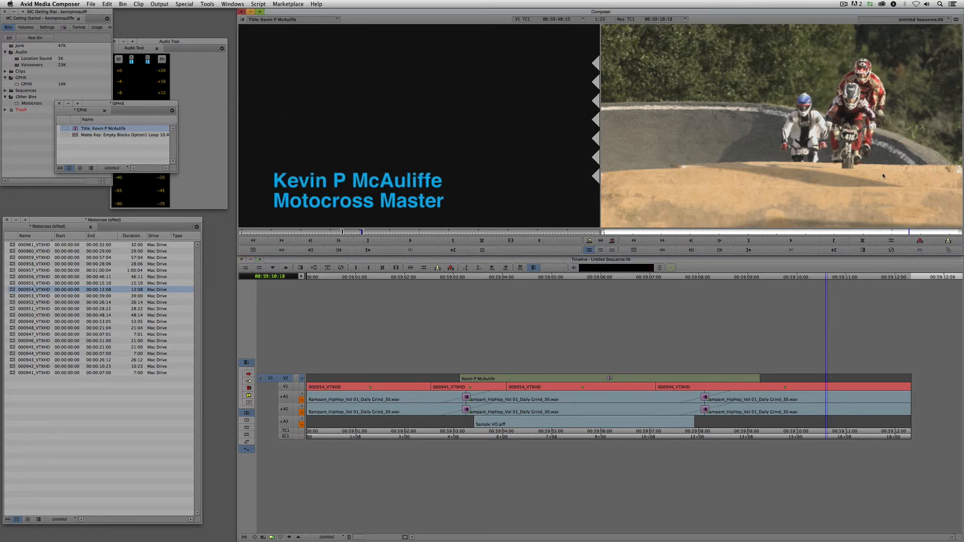